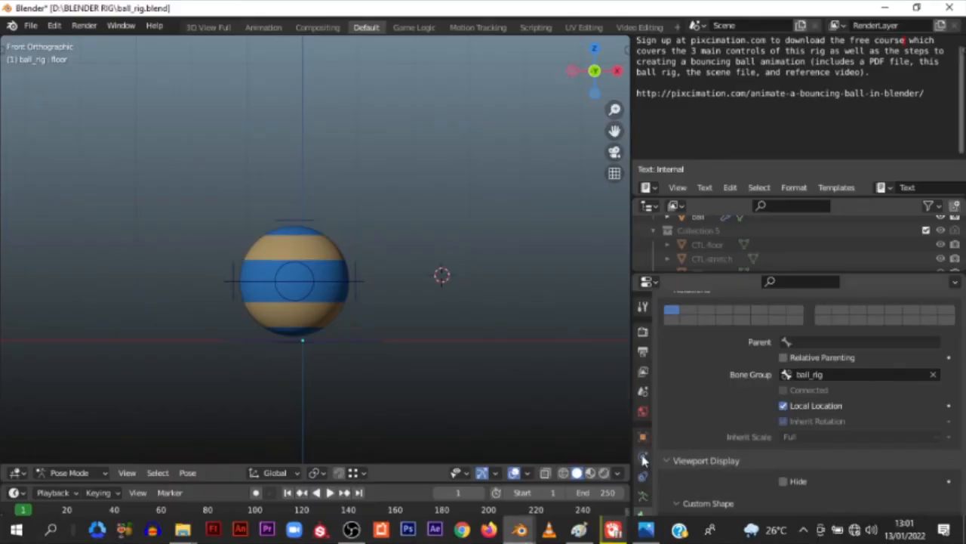
Try moving the rig's floor control at the base of the ball, cancel the move and return to the front orthographic view.
middle_drag(282, 269, 398, 330)
click(325, 311)
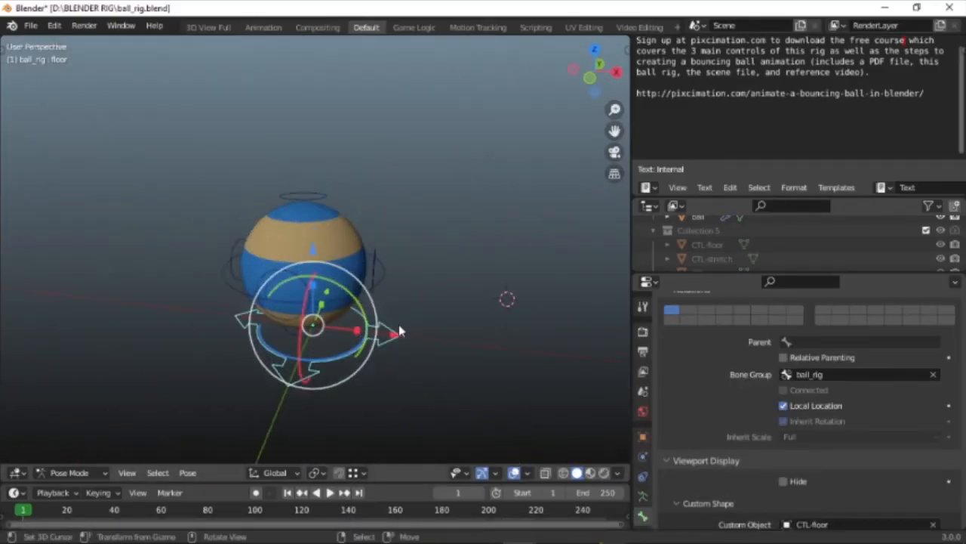
drag(397, 338, 420, 359)
right_click(420, 360)
middle_drag(420, 356, 371, 291)
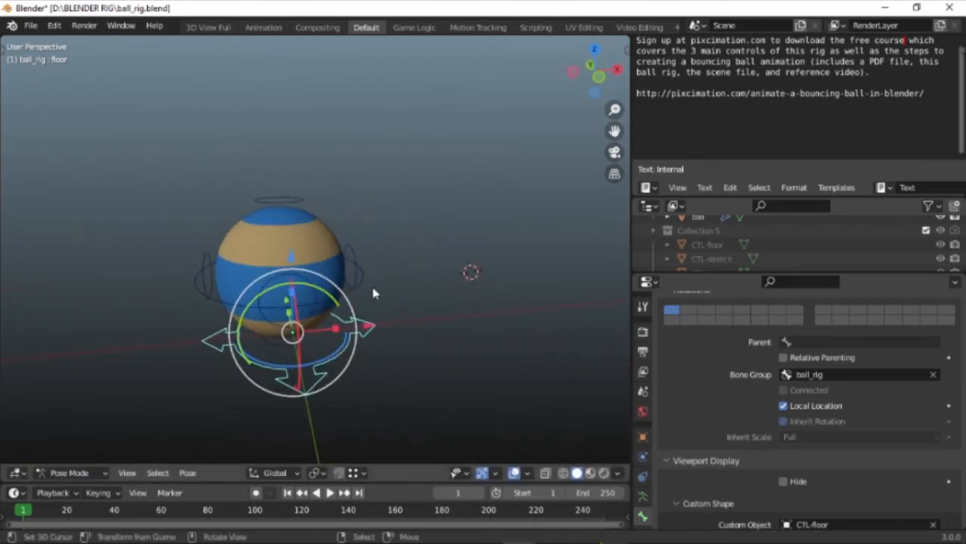
key(KP_5)
key(KP_1)
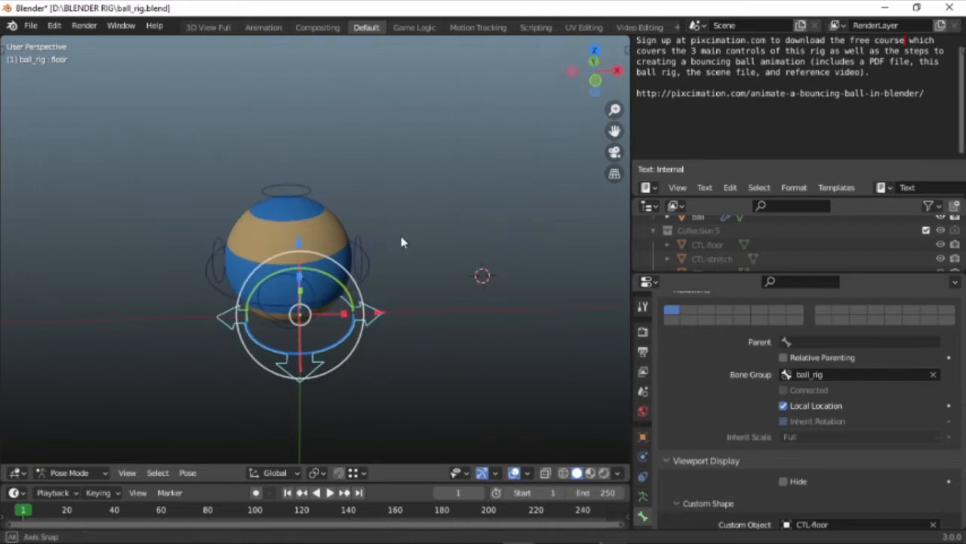
Test squashing and stretching the ball by scaling the main control ring, restoring its original shape.
click(386, 296)
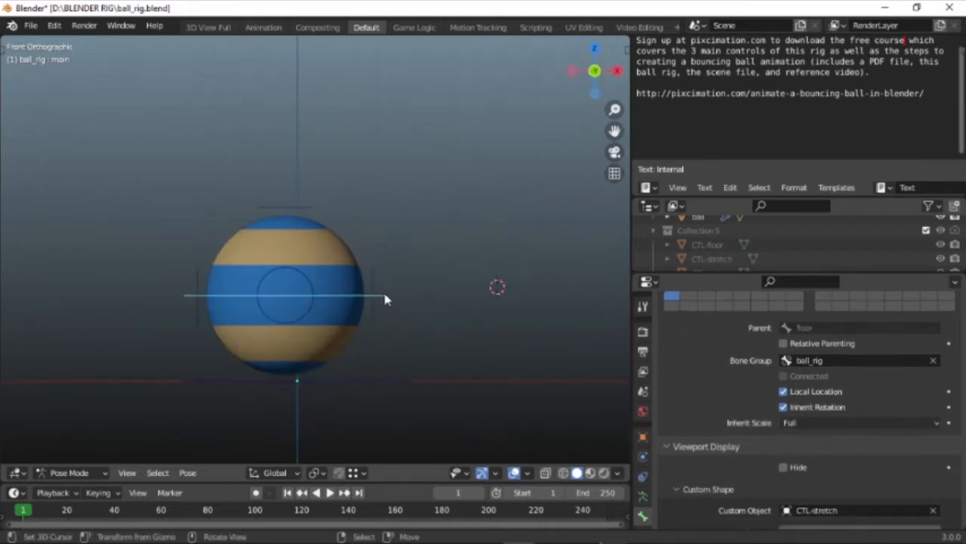
key(s)
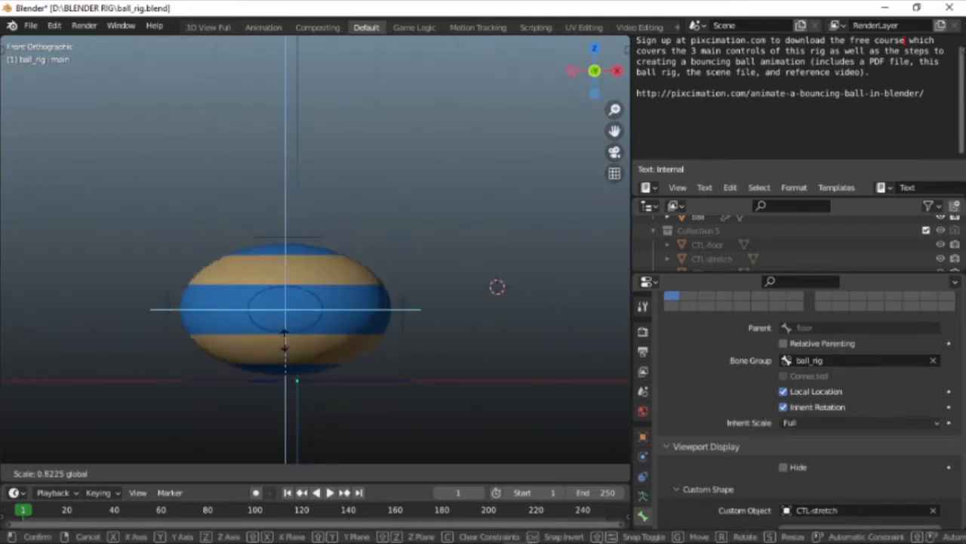
mouse_move(285, 344)
mouse_down()
mouse_move(278, 272)
mouse_move(290, 331)
mouse_up()
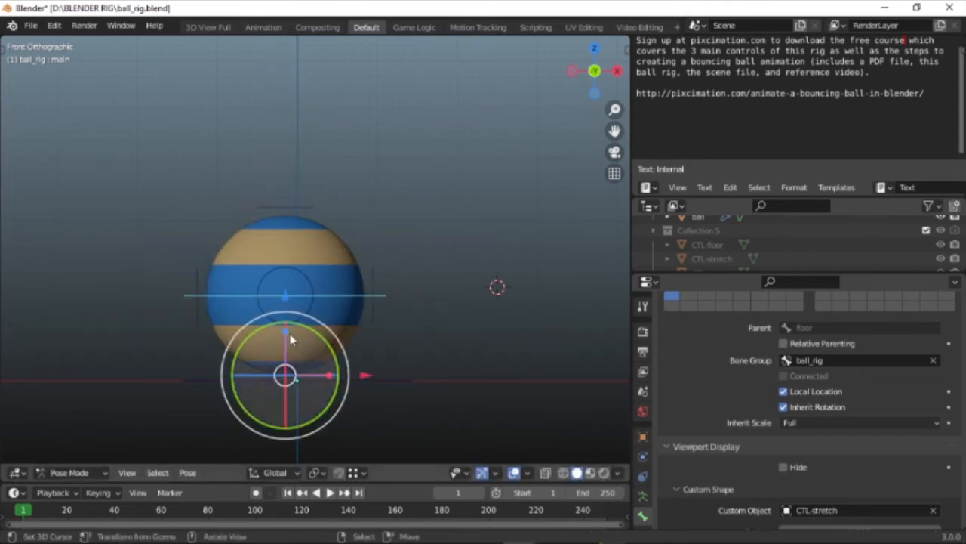
key(s)
drag(286, 276, 298, 349)
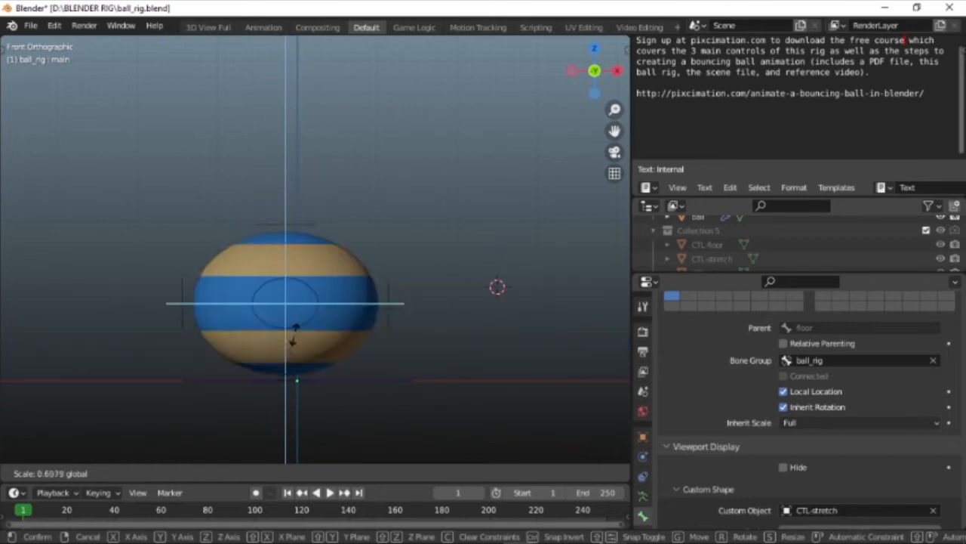
click(265, 253)
Try rotating the ball with the spin control and cancel the rotation.
click(286, 210)
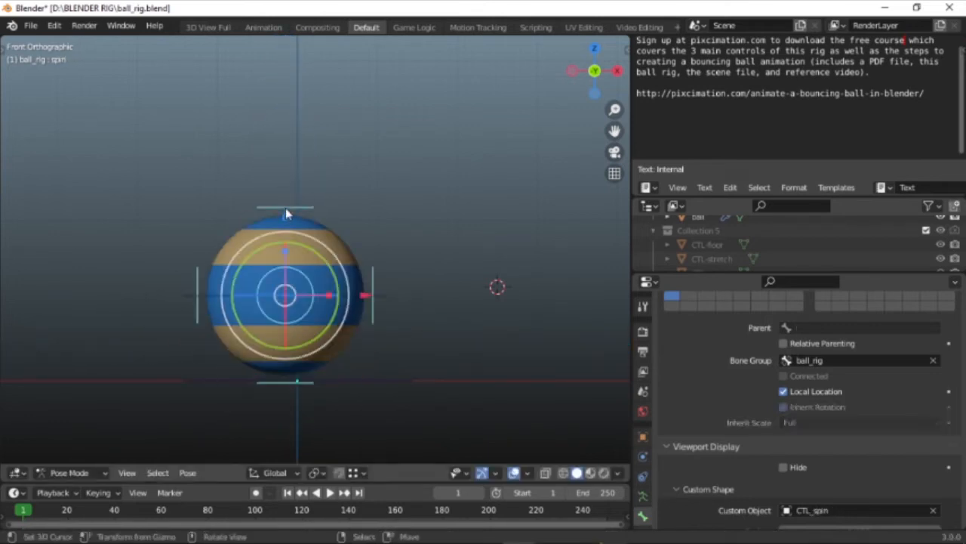
key(r)
drag(261, 215, 220, 299)
right_click(219, 298)
Select the ball's main control, switch to the Animation workspace and widen the dope sheet and graph editor area.
click(382, 299)
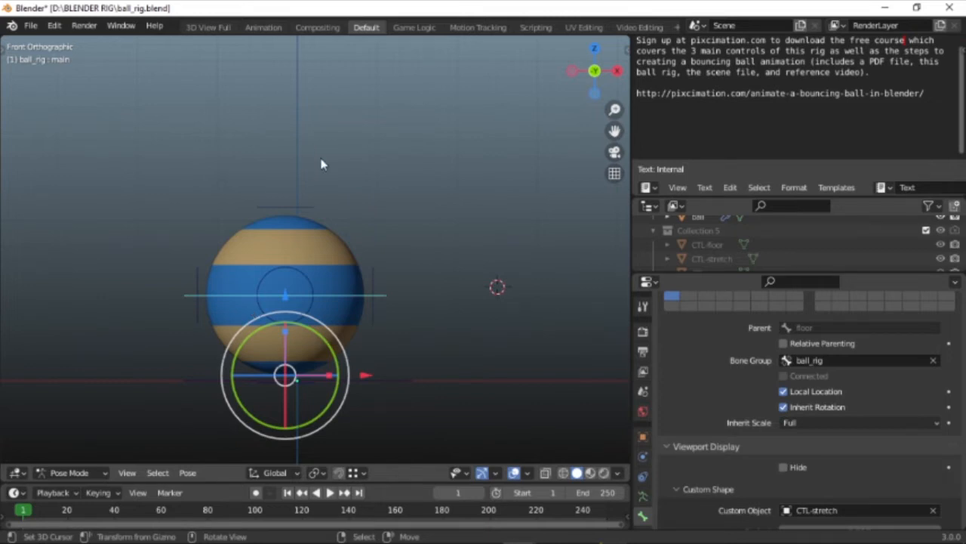
scroll(285, 302, down, 5)
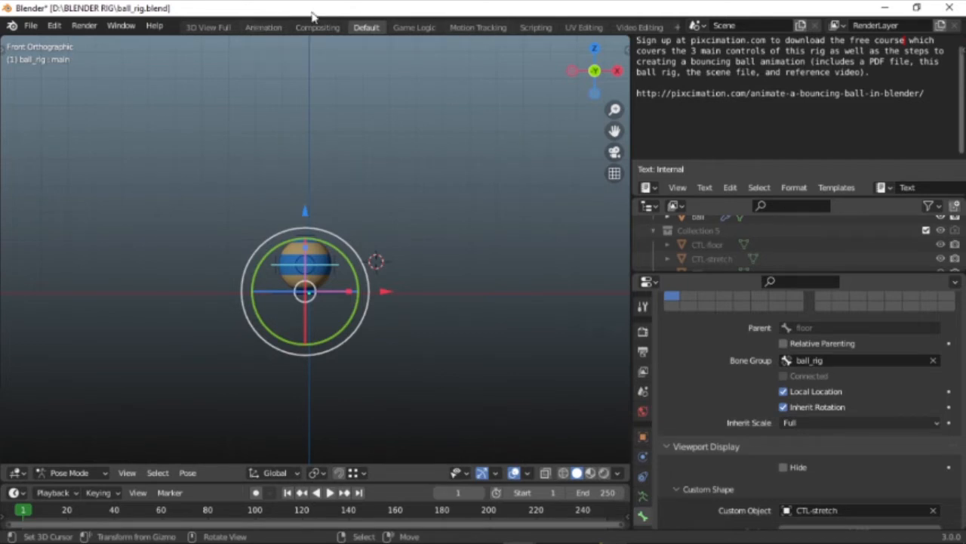
click(262, 27)
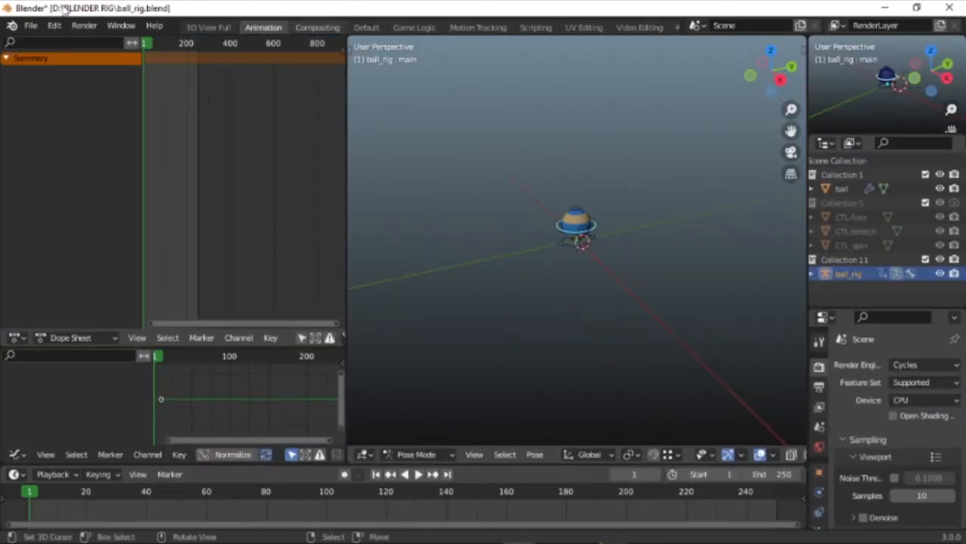
drag(345, 168, 464, 188)
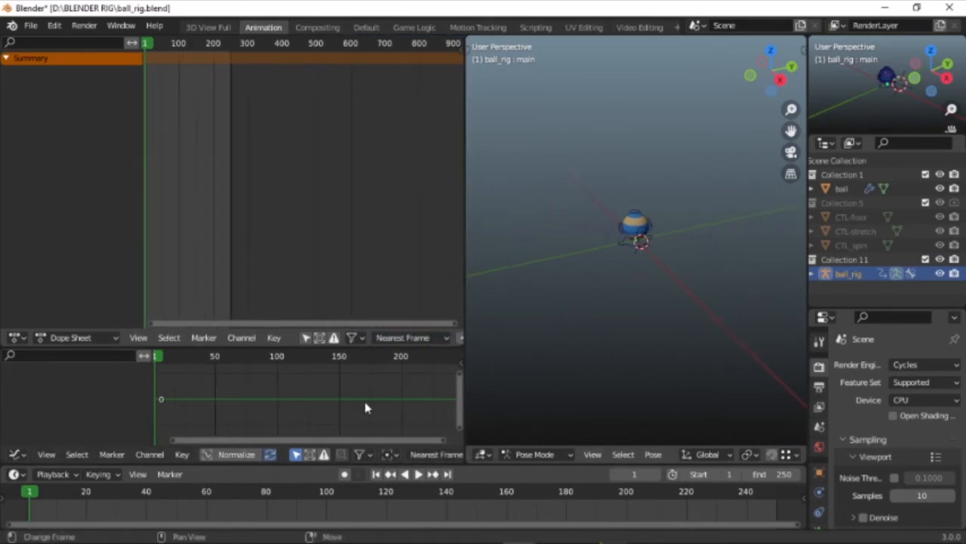
Select the main control ring around the ball in front orthographic view and activate the Move tool.
scroll(597, 227, up, 4)
key(KP_1)
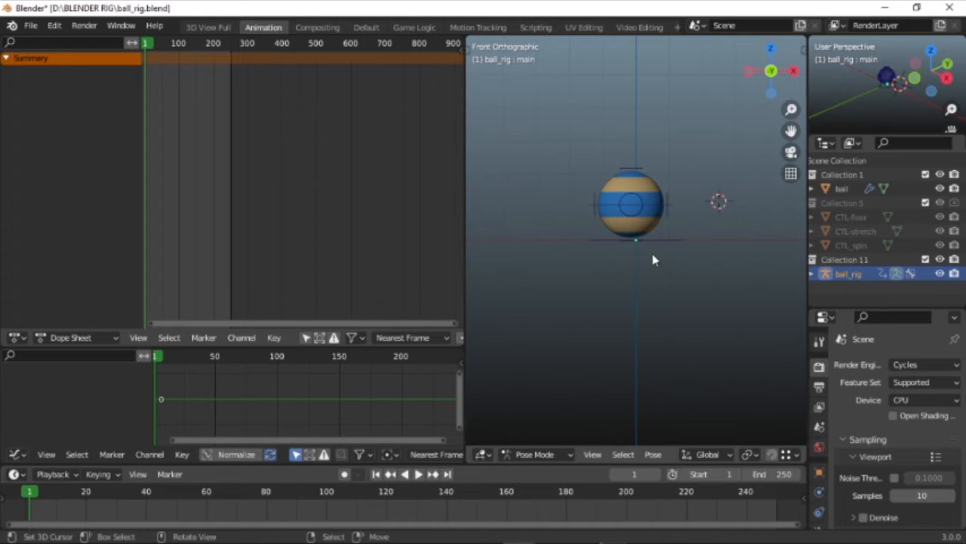
scroll(685, 198, up, 3)
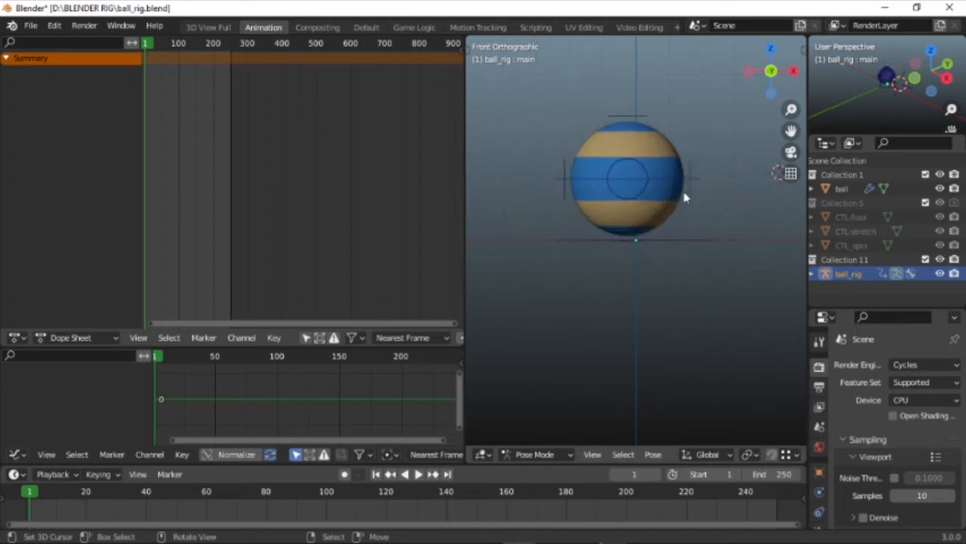
click(699, 184)
middle_drag(728, 174, 717, 213)
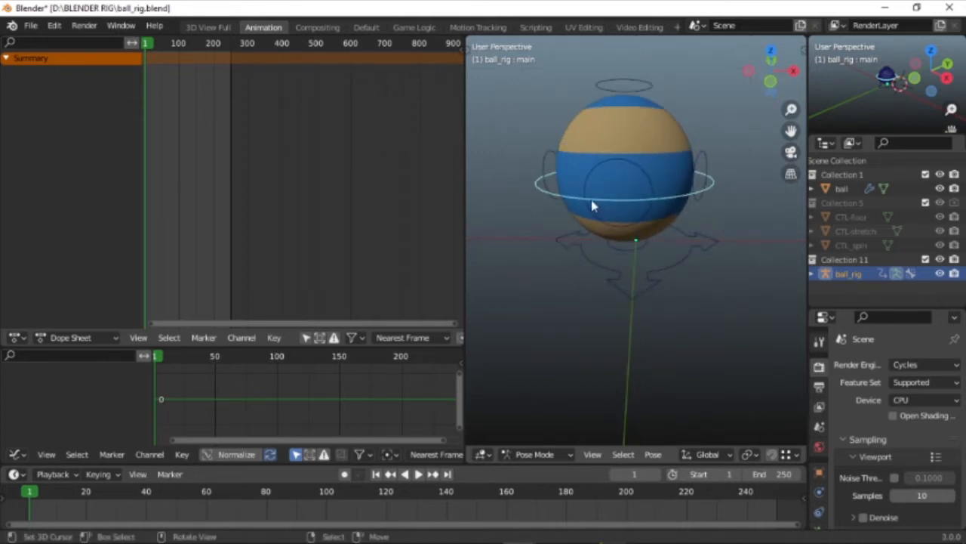
middle_drag(538, 165, 707, 213)
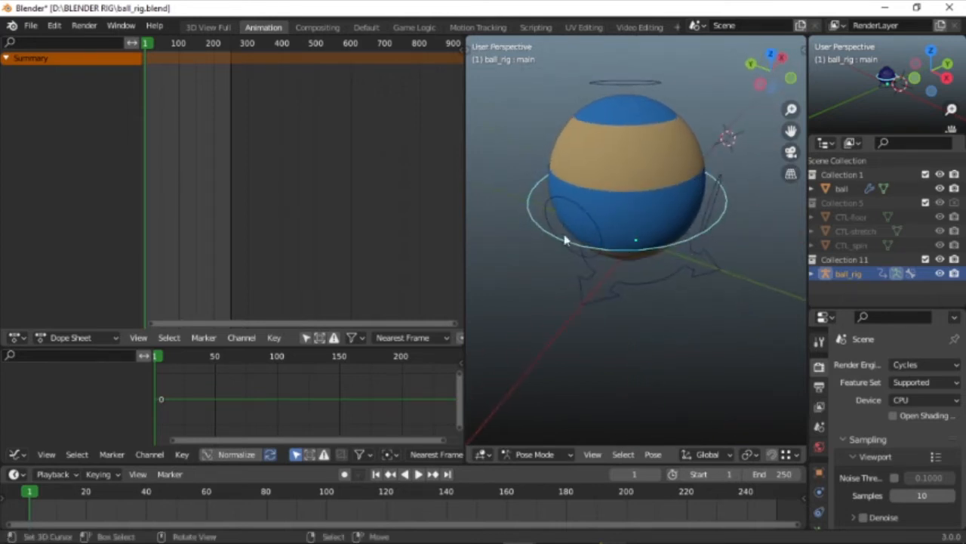
key(KP_1)
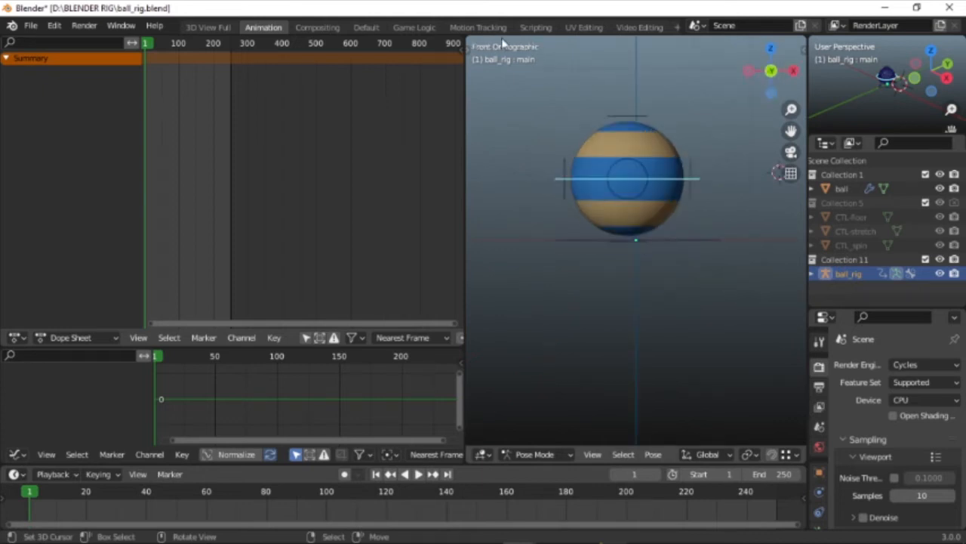
scroll(665, 301, down, 2)
shift+middle_drag(636, 172, 665, 291)
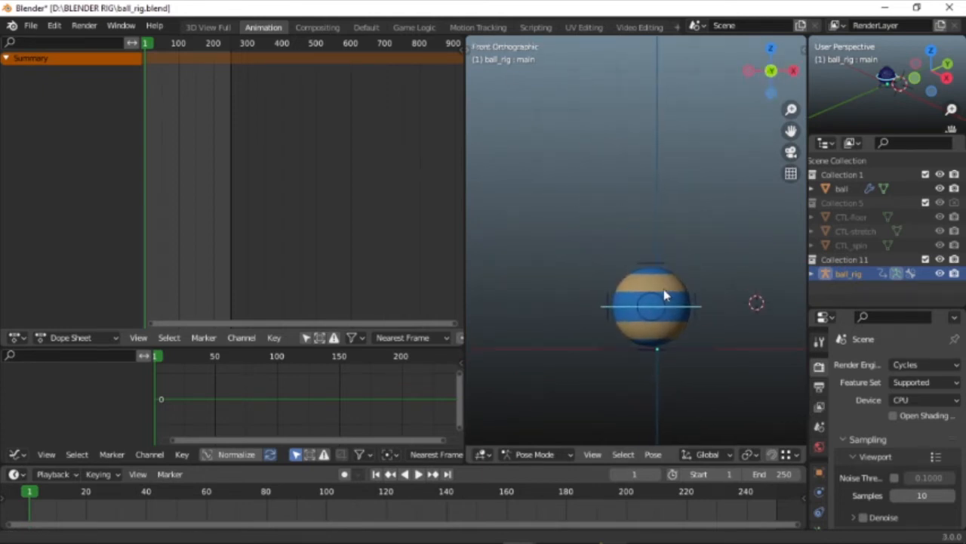
key(t)
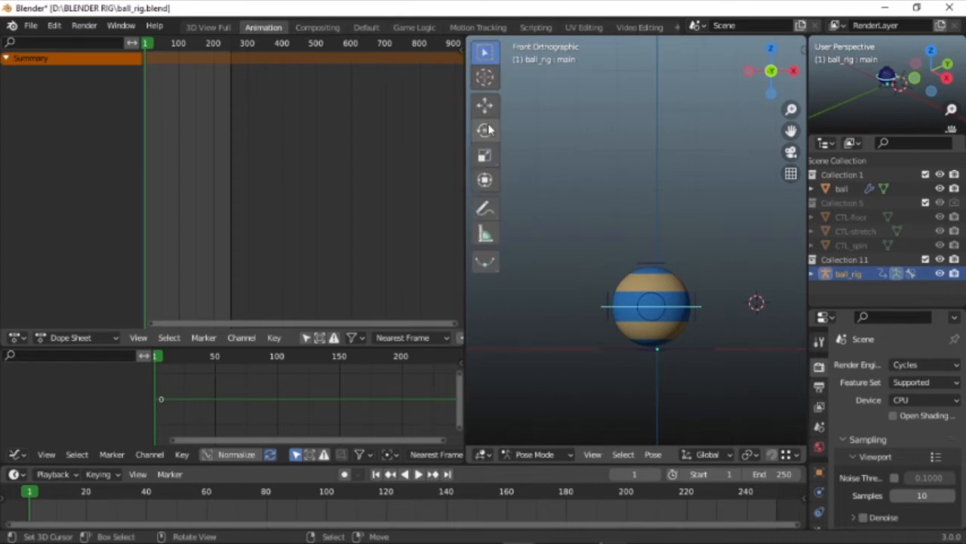
click(485, 107)
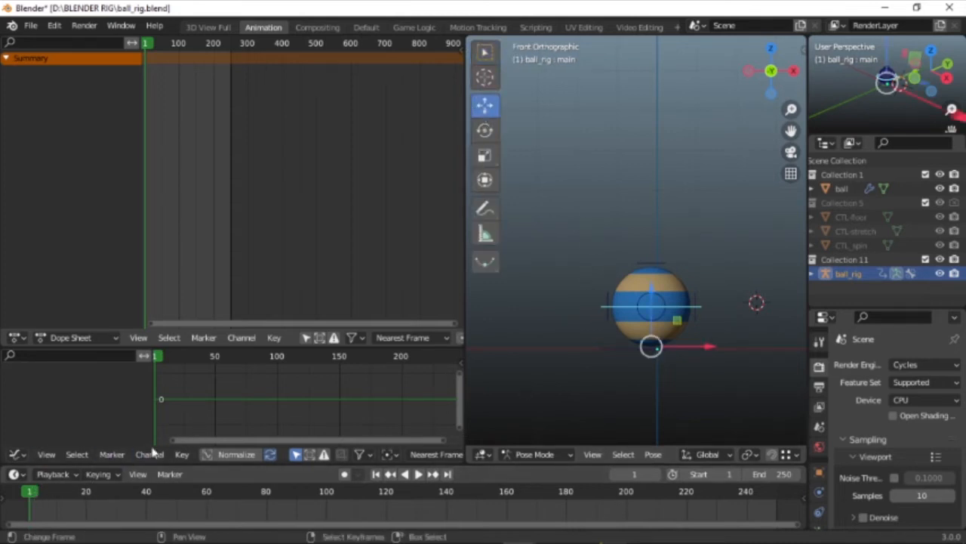
Set the active keying set to Location, Rotation & Scale and turn on auto keying.
click(98, 474)
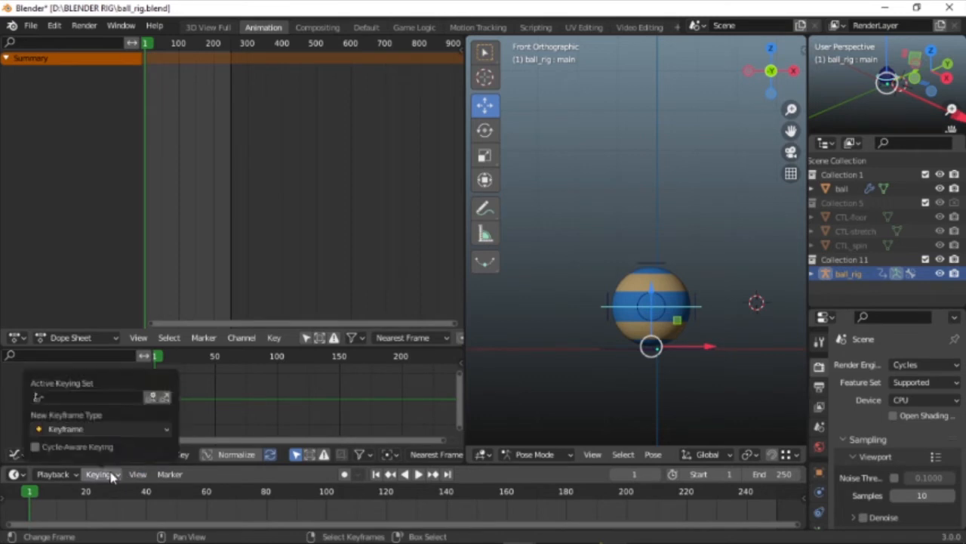
click(81, 397)
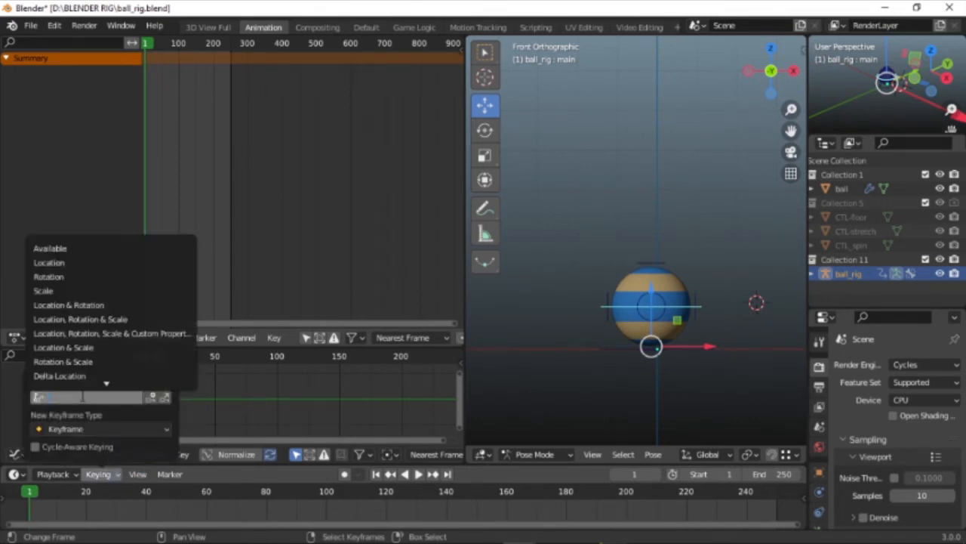
click(79, 319)
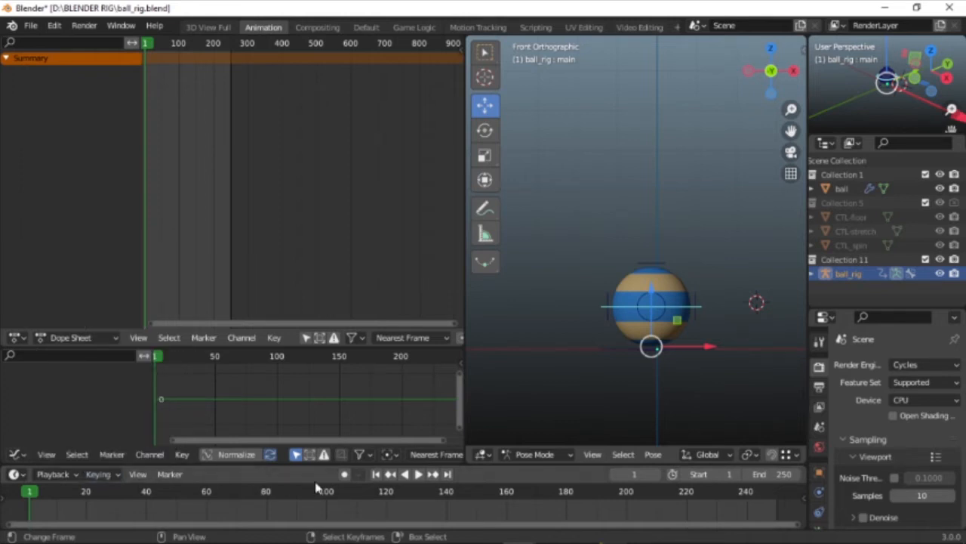
click(344, 475)
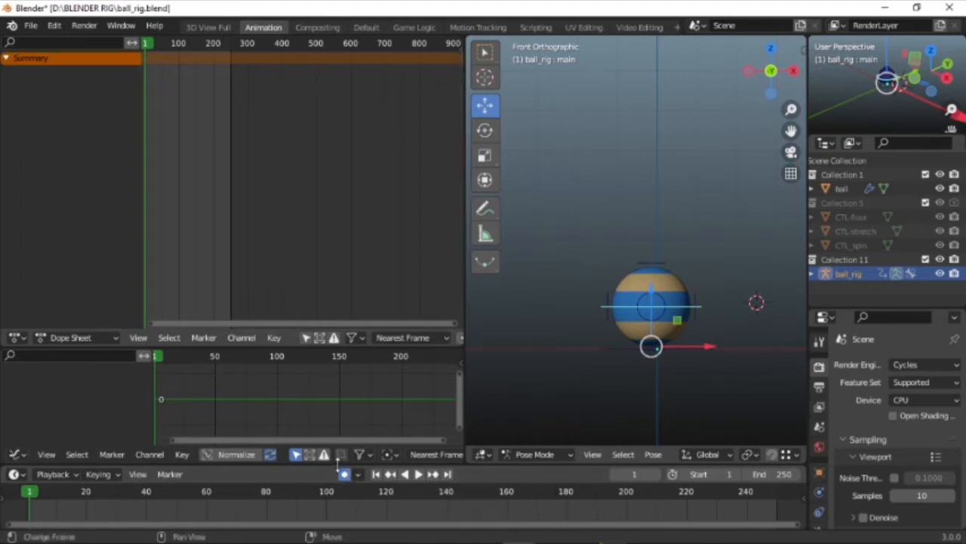
Raise the main control about three ball diameters above the floor at frame 1 to key the start position.
drag(649, 297, 626, 61)
scroll(654, 185, down, 3)
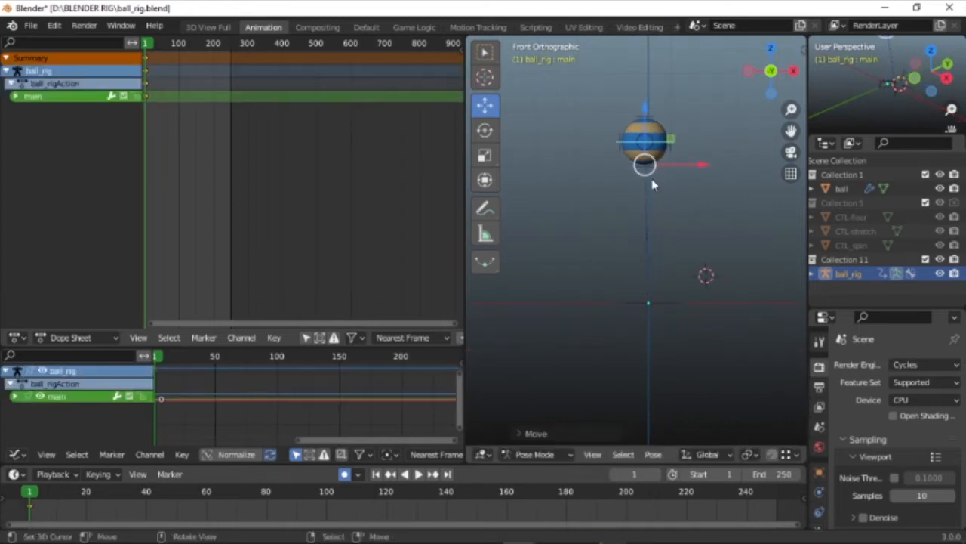
drag(649, 110, 673, 109)
Enlarge the 3D viewport, framing both ball and floor, and zoom the timeline in around the first frames.
scroll(659, 279, up, 2)
shift+middle_drag(661, 266, 668, 314)
drag(466, 309, 338, 310)
middle_drag(111, 504, 373, 507)
scroll(135, 506, up, 7)
middle_drag(165, 106, 251, 203)
scroll(250, 203, up, 1)
scroll(231, 70, up, 2)
scroll(233, 75, up, 2)
middle_drag(237, 80, 216, 147)
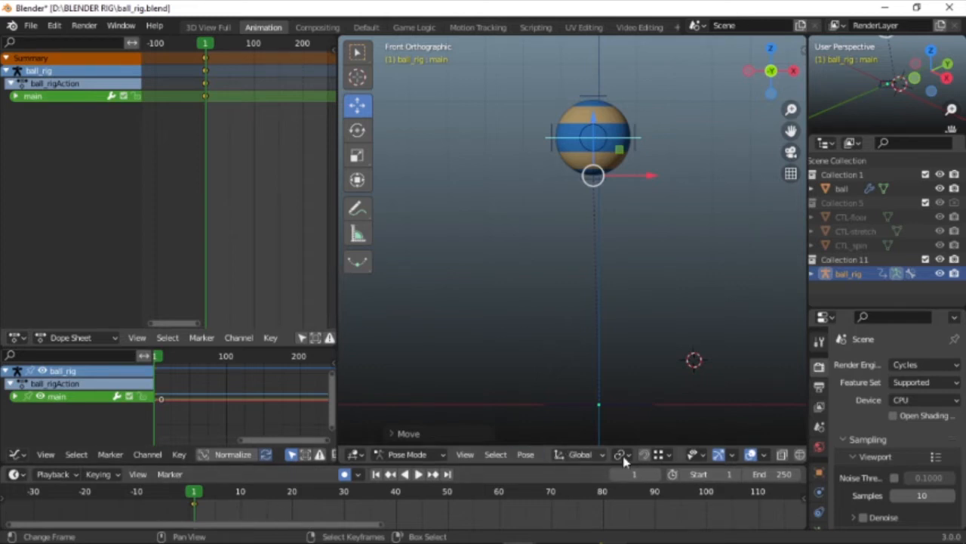
Go to frame 8 and move the main control down along Z to just above the floor.
click(640, 474)
text(8)
key(Return)
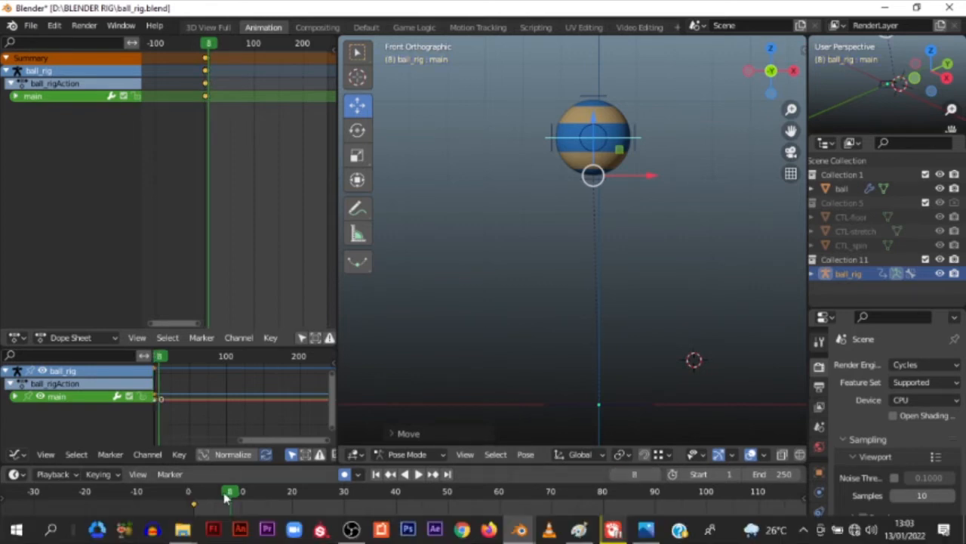
key(g)
key(z)
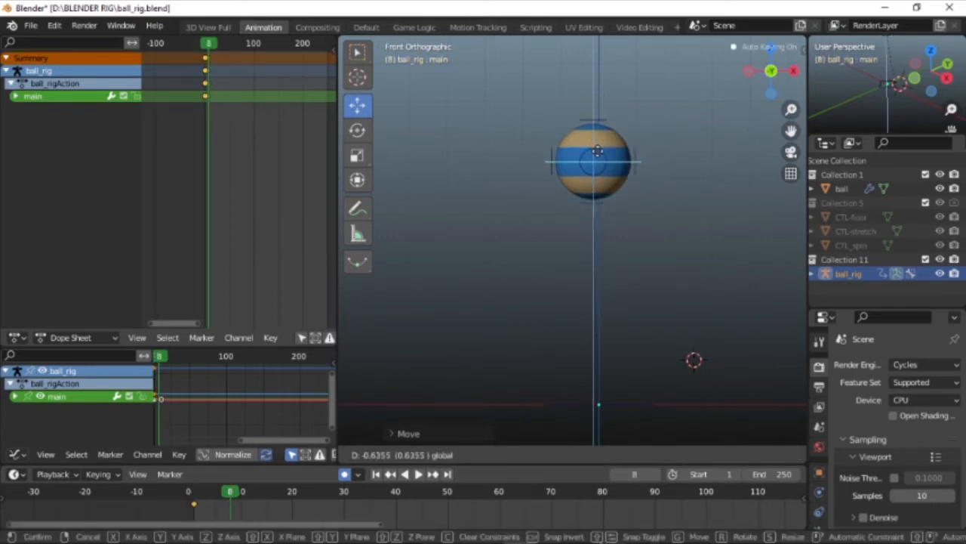
click(617, 326)
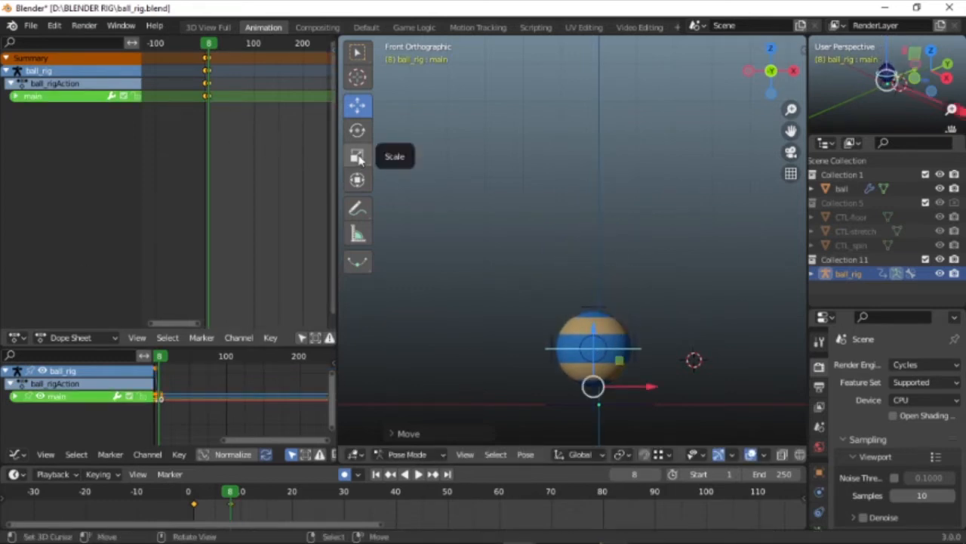
Stretch the ball vertically with the main control at frame 8 and lower it closer to the floor.
click(357, 155)
mouse_move(593, 336)
mouse_down()
mouse_move(592, 318)
mouse_move(592, 332)
mouse_up()
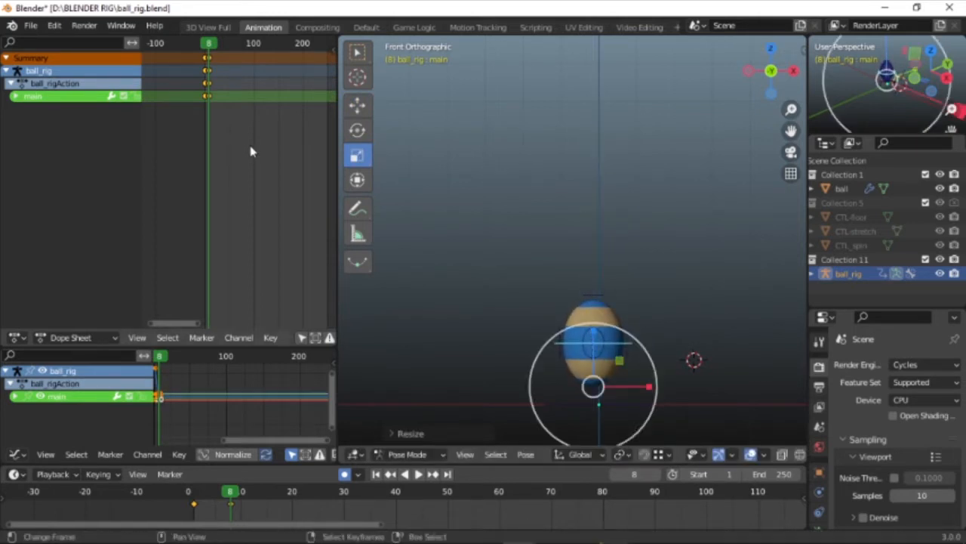
click(357, 105)
drag(594, 335, 592, 345)
Fine-tune the ball's vertical stretch at frame 8 with the Scale tool.
scroll(623, 438, up, 5)
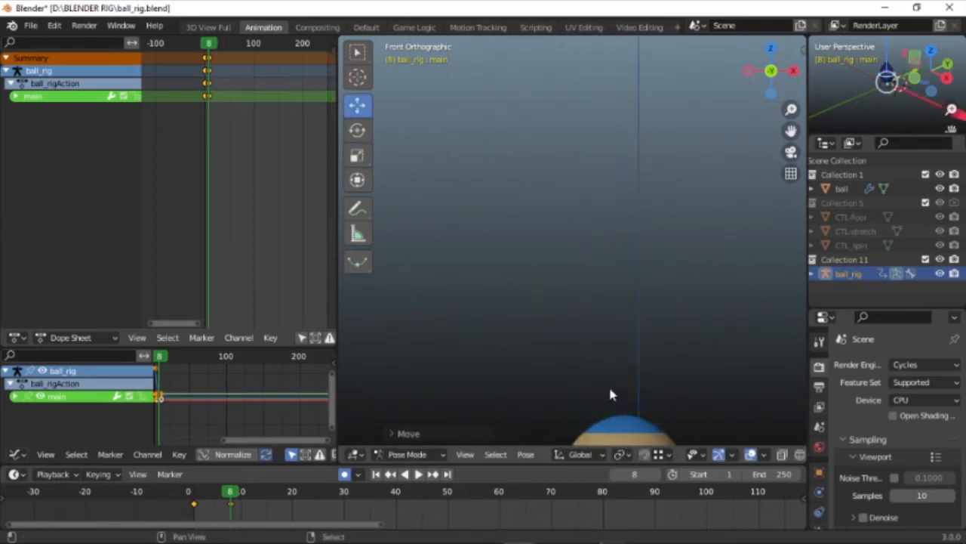
scroll(612, 394, down, 5)
scroll(592, 338, up, 5)
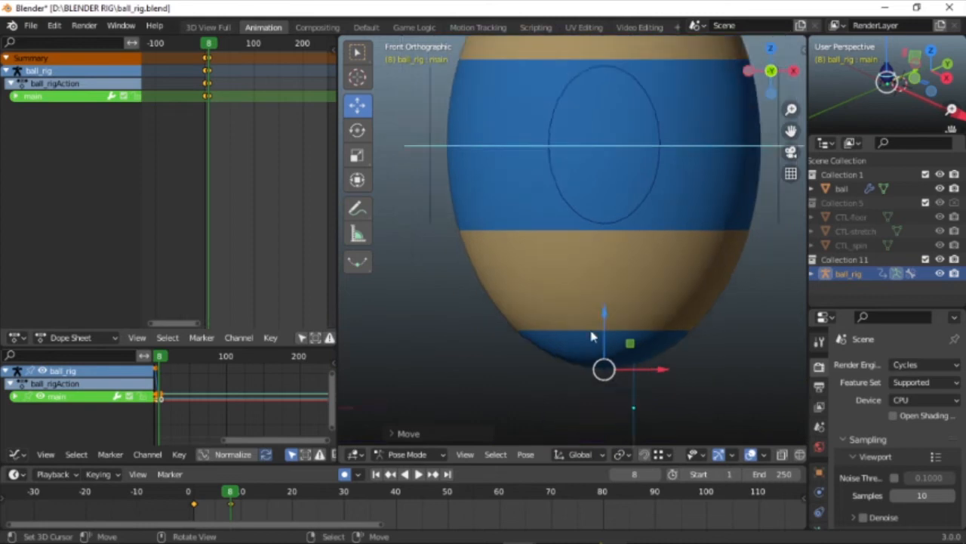
scroll(592, 338, down, 3)
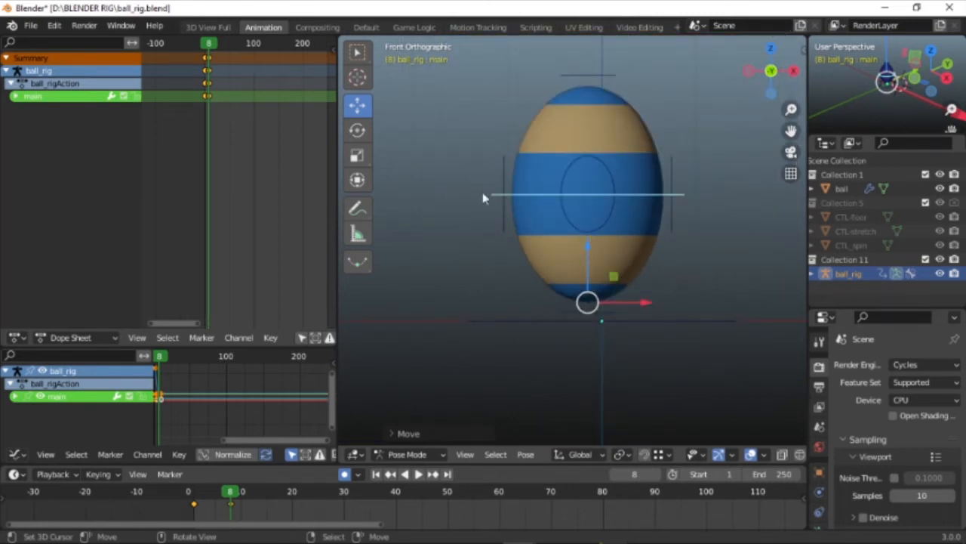
click(357, 154)
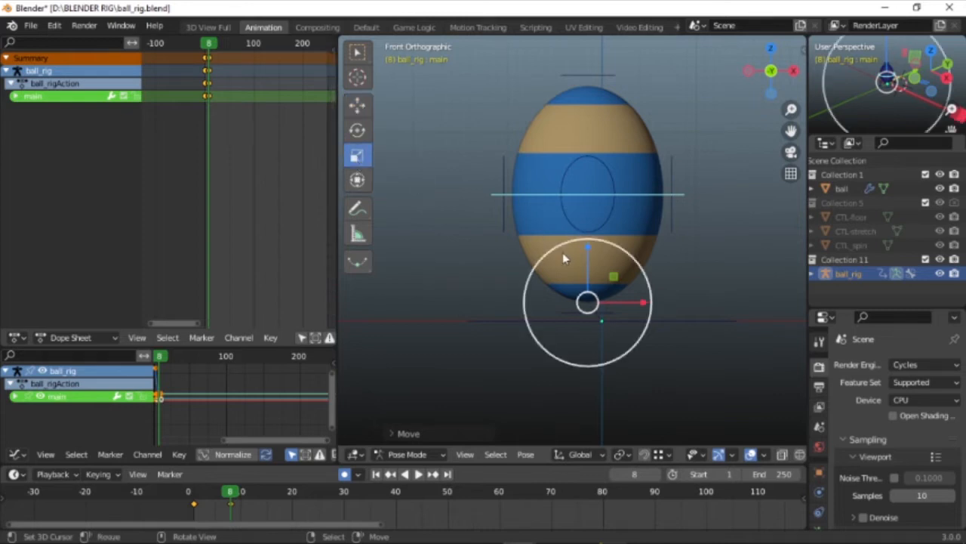
drag(590, 249, 587, 249)
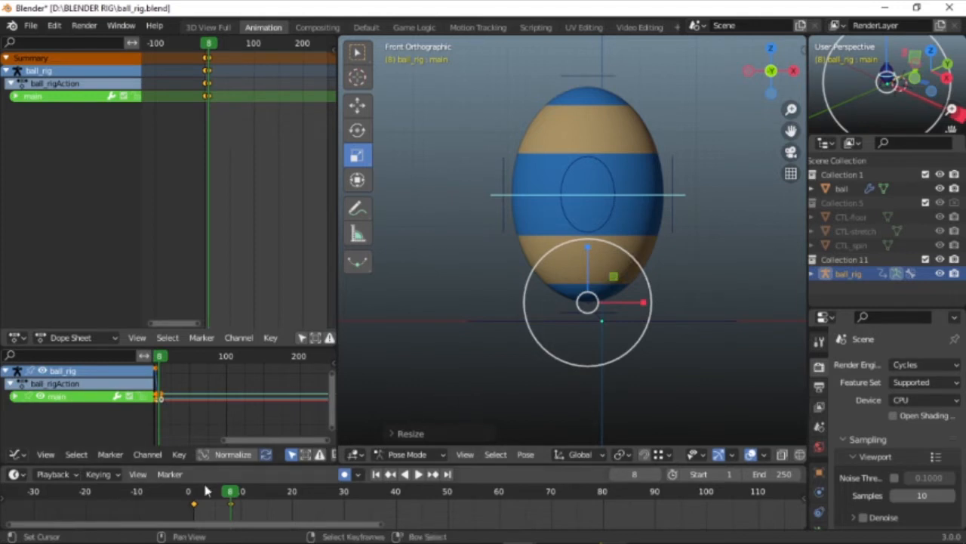
Clear the main control's location at frame 10 to set the ball on the floor, then scrub back to frame 1.
key(space)
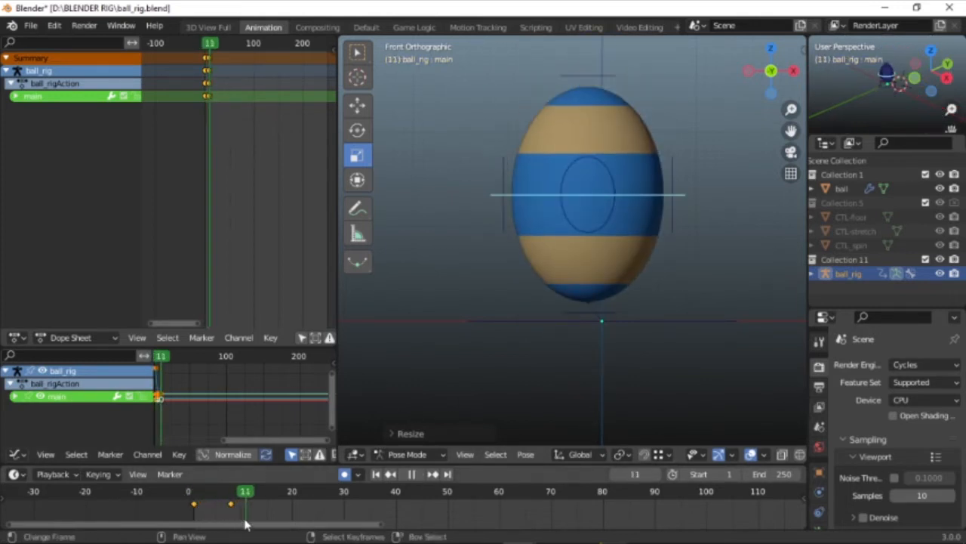
key(space)
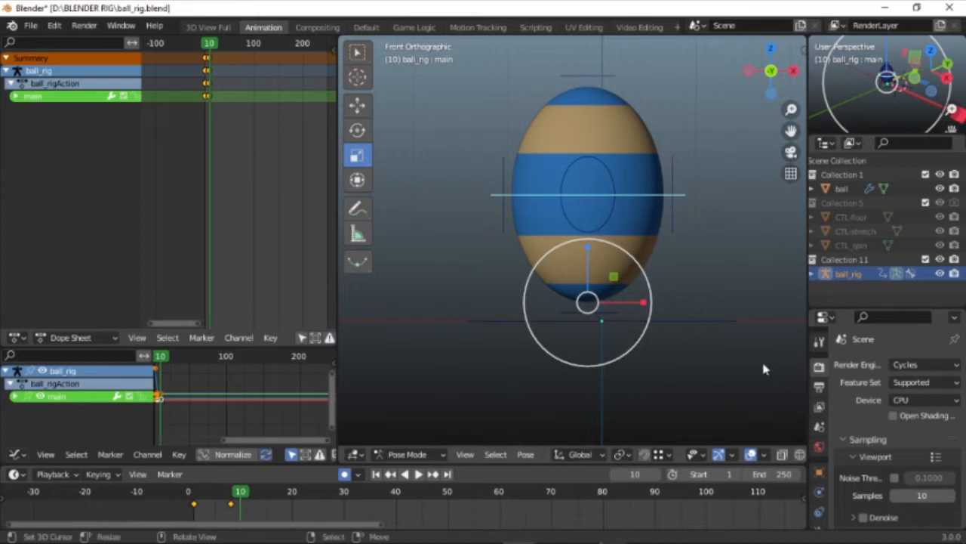
key(alt+g)
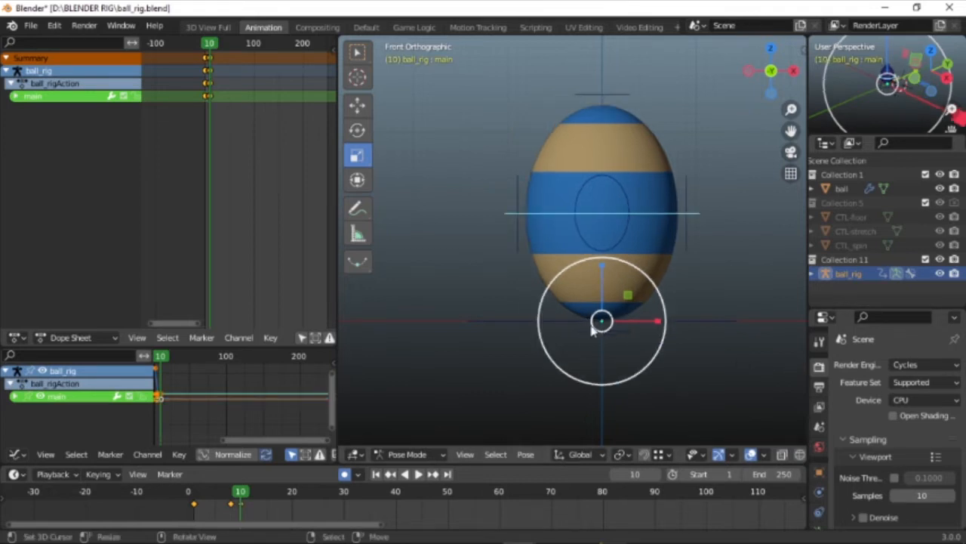
key(space)
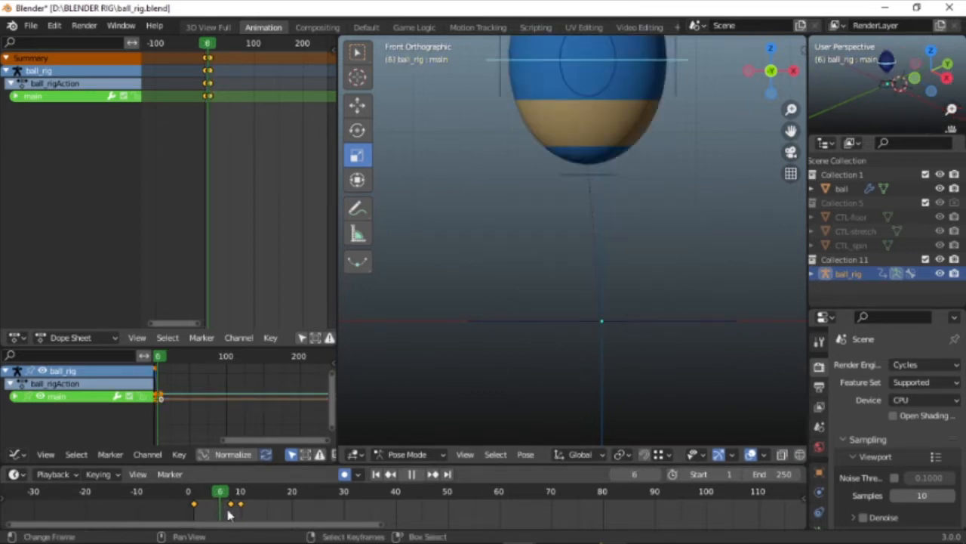
click(231, 511)
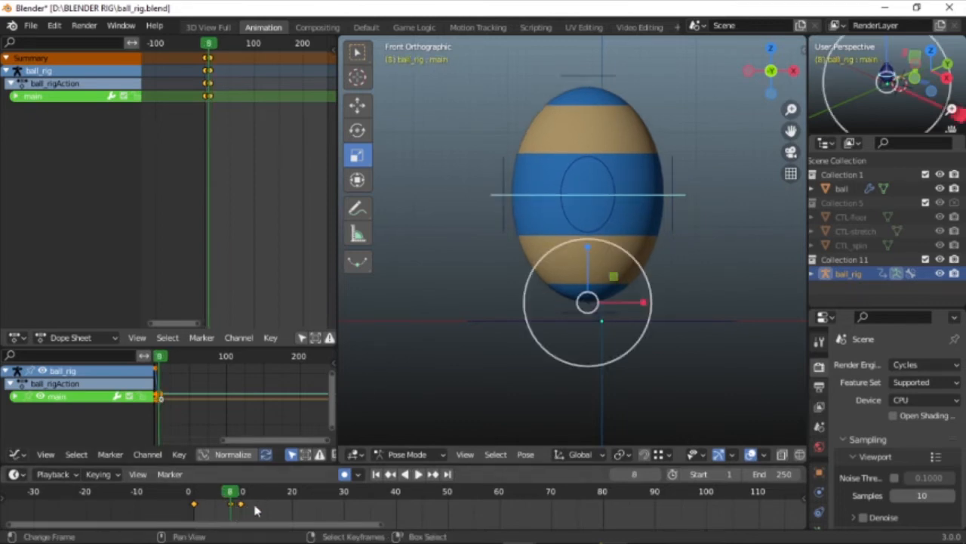
drag(234, 495, 198, 497)
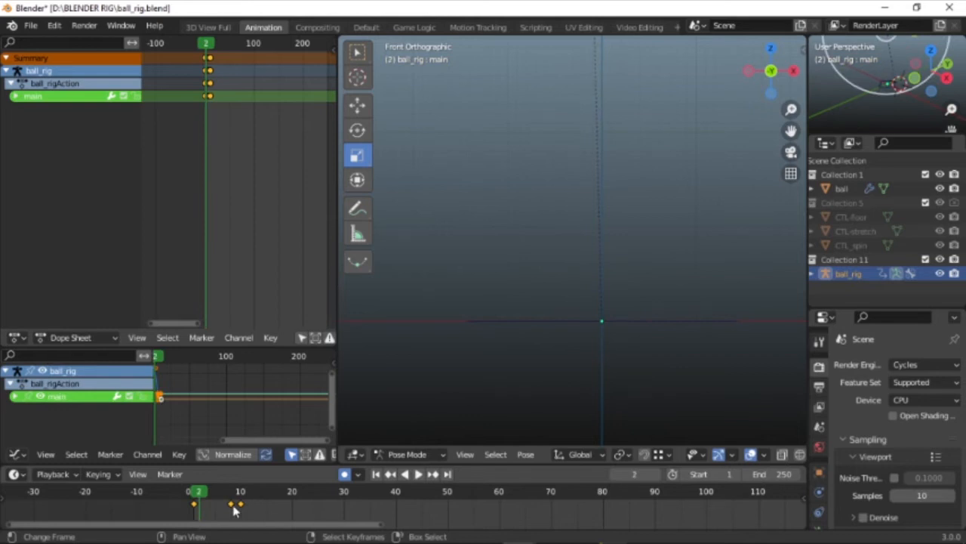
click(194, 493)
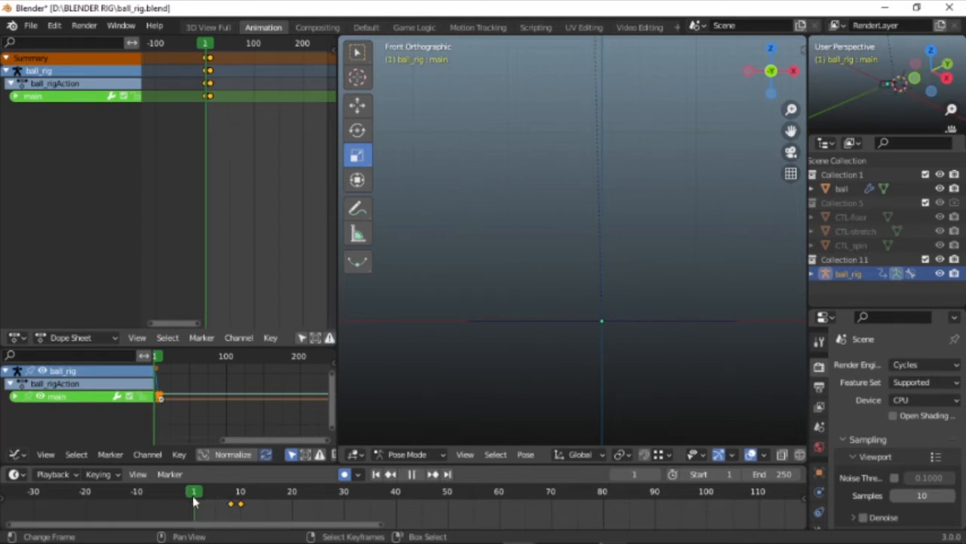
Delete all of the main control's keyframes.
key(x)
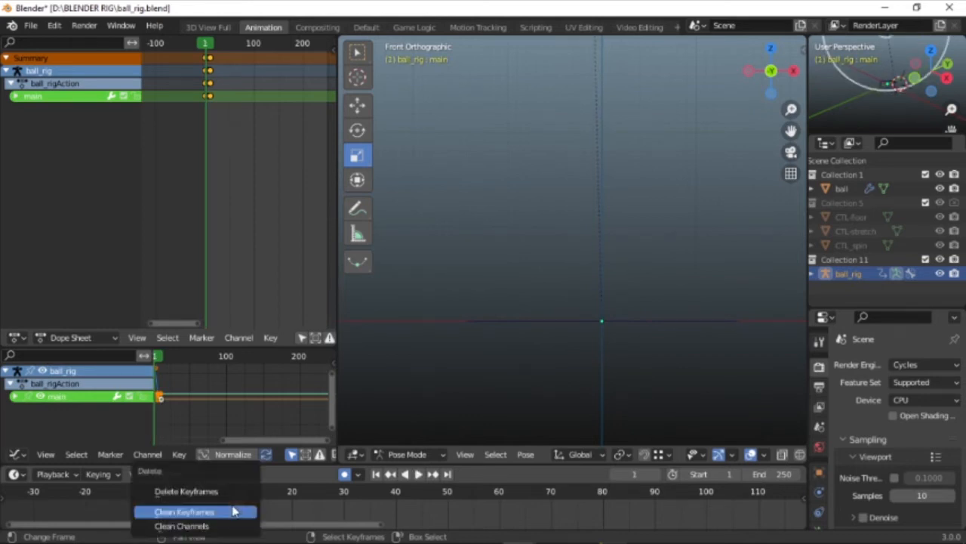
click(234, 511)
key(x)
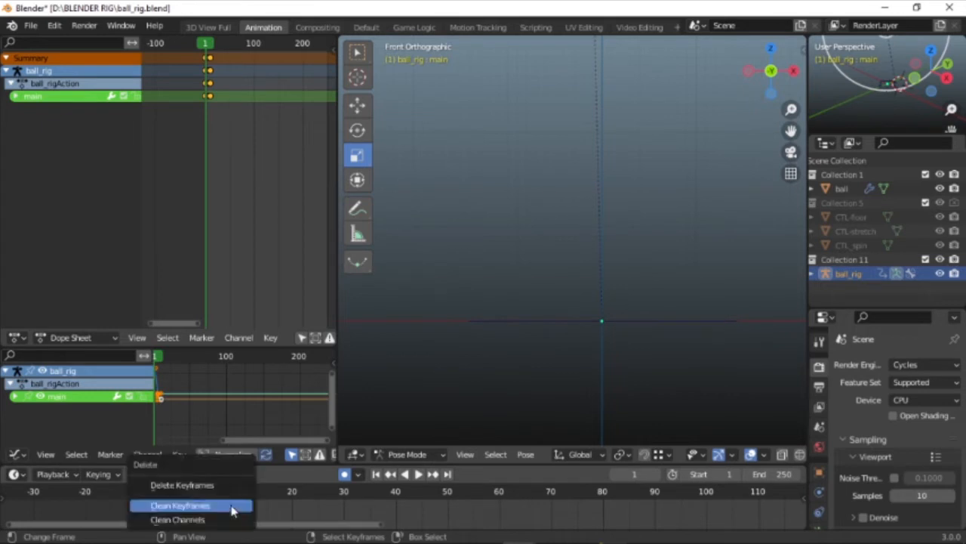
click(213, 489)
scroll(538, 279, down, 6)
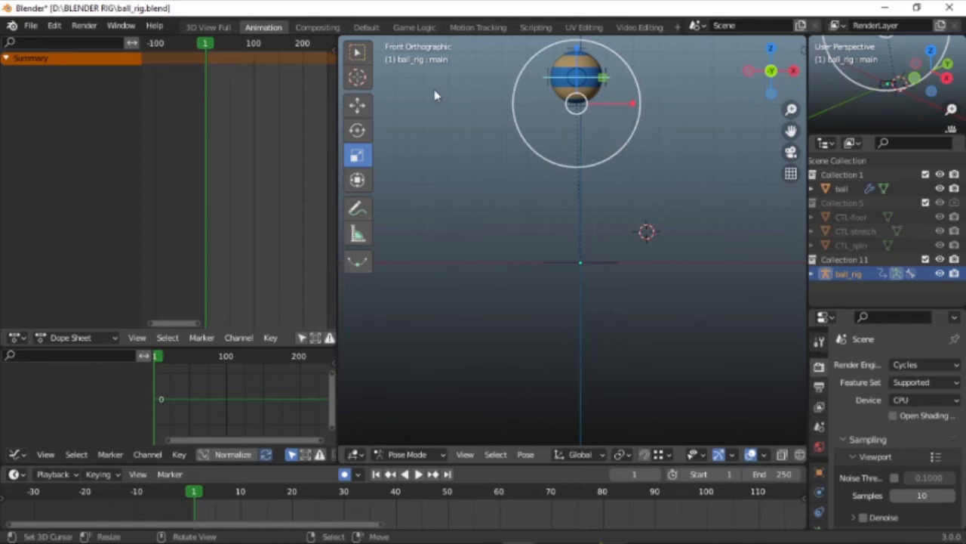
Clear the main control's location at frame 1, then raise it straight up along Z, high above the floor.
click(359, 107)
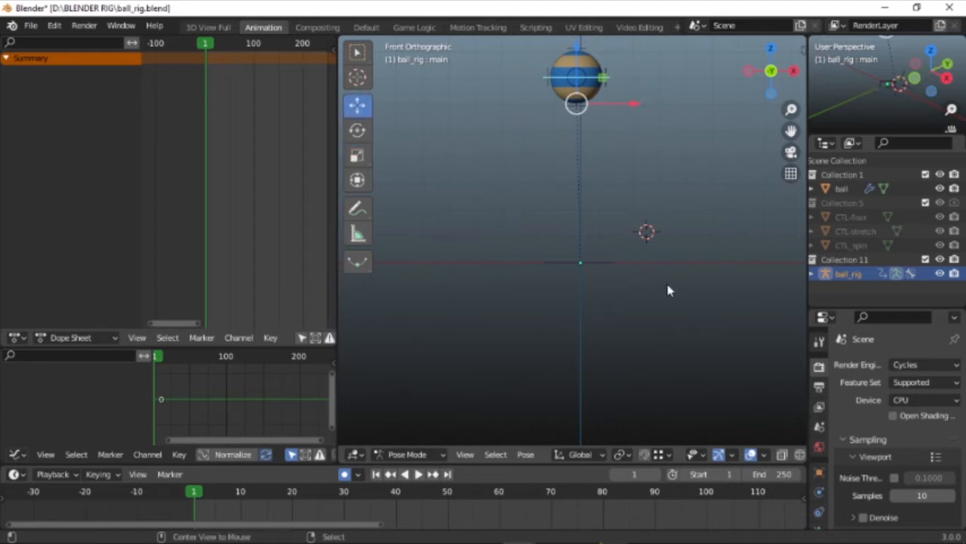
key(alt+g)
drag(579, 209, 574, 67)
scroll(193, 514, up, 2)
At frame 8, lower the main control to just above the floor and stretch the ball slightly along Z.
key(space)
key(space)
click(580, 129)
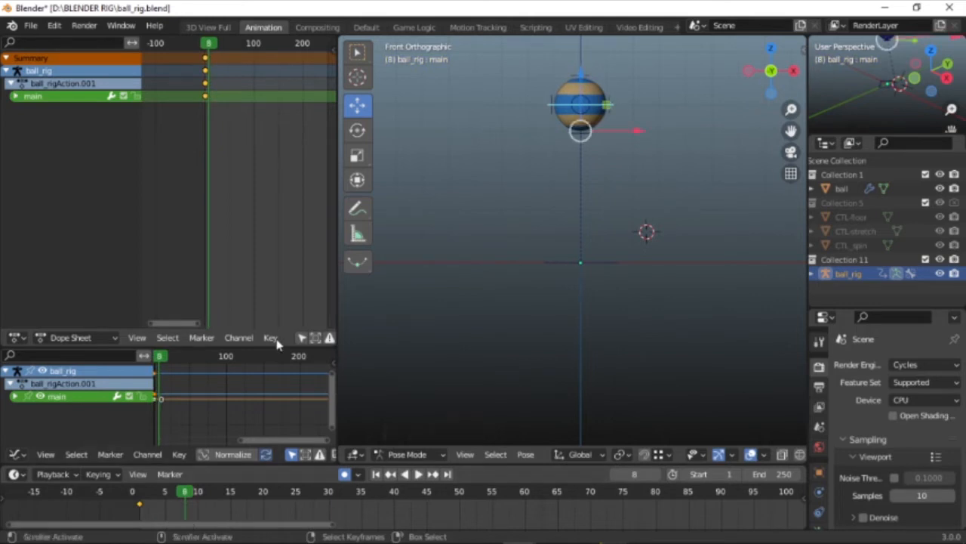
key(g)
drag(587, 184, 587, 197)
click(357, 156)
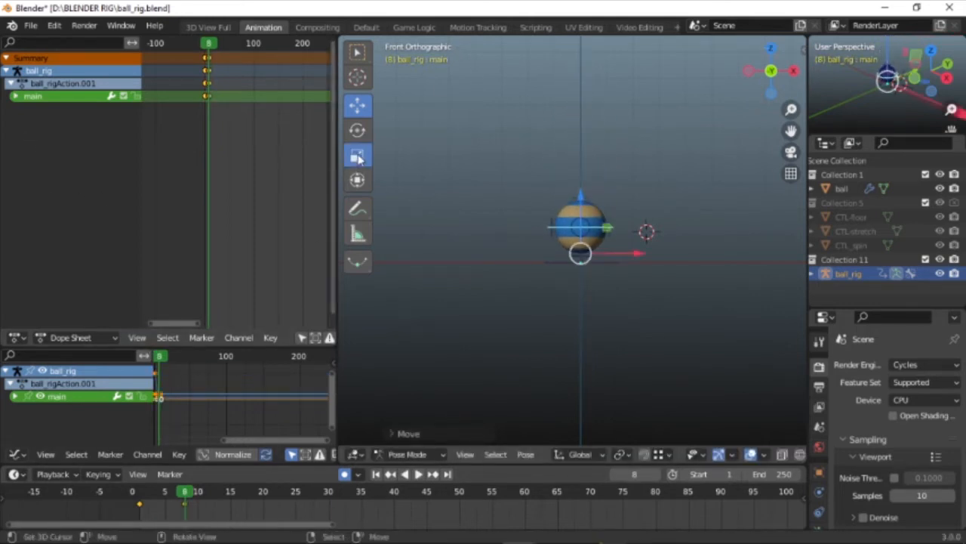
drag(579, 194, 583, 182)
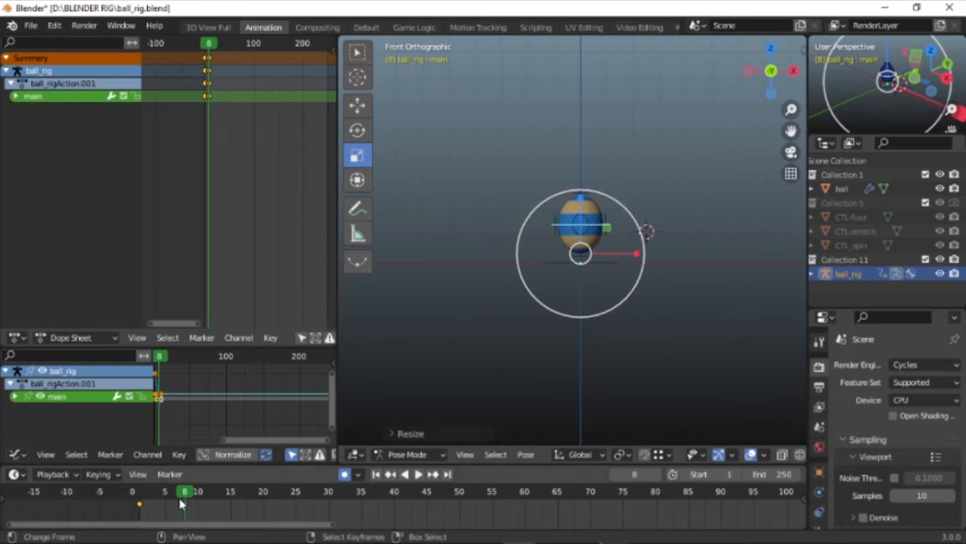
Go to frame 10 and clear the main control's location and scale so the round ball rests on the floor.
key(space)
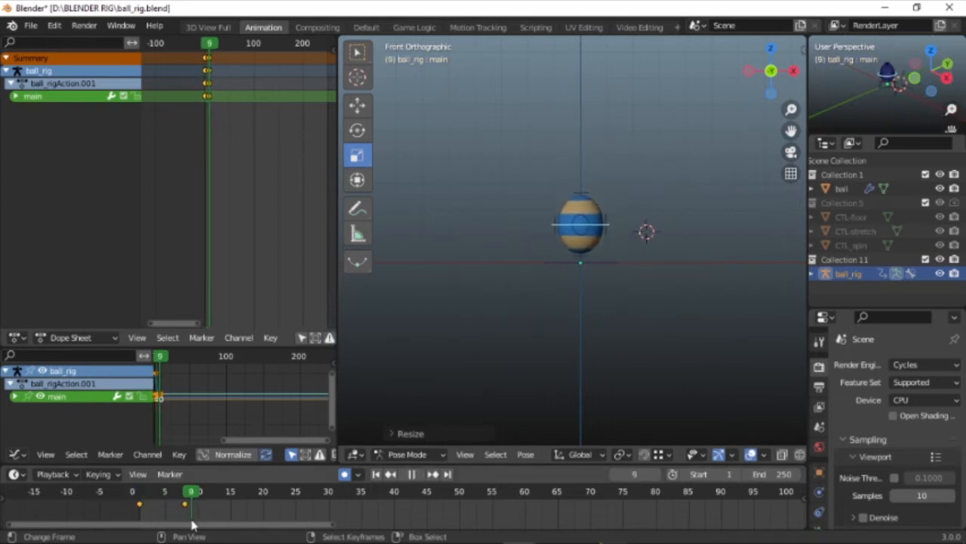
key(space)
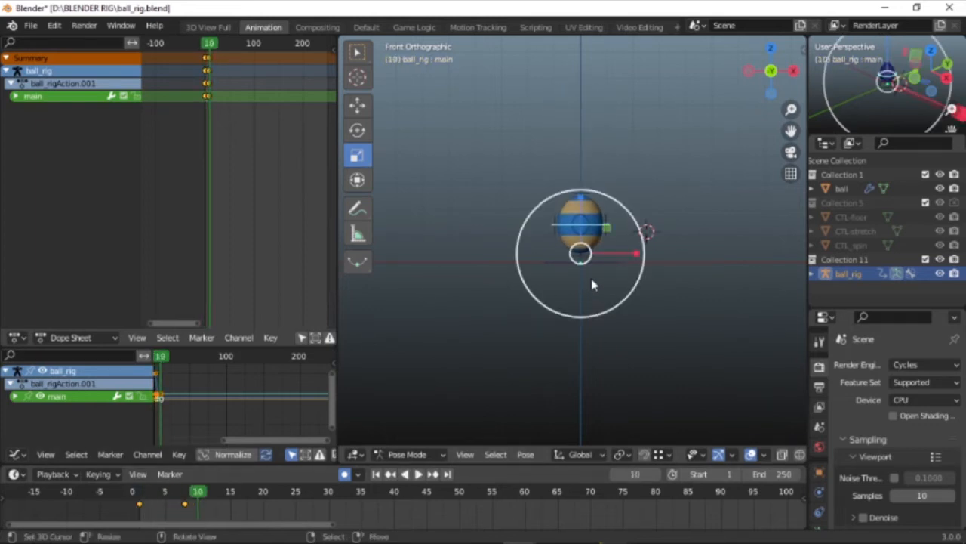
scroll(589, 296, up, 6)
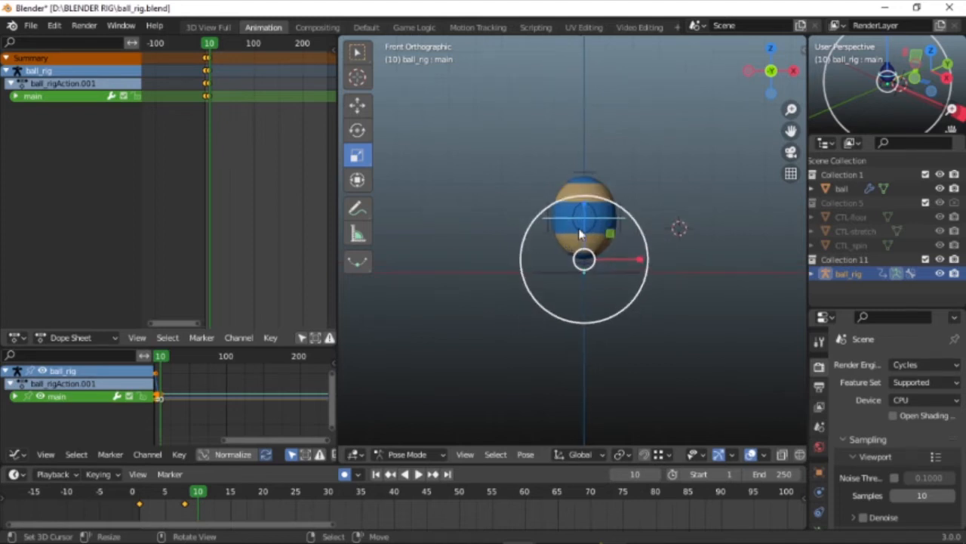
scroll(589, 300, up, 1)
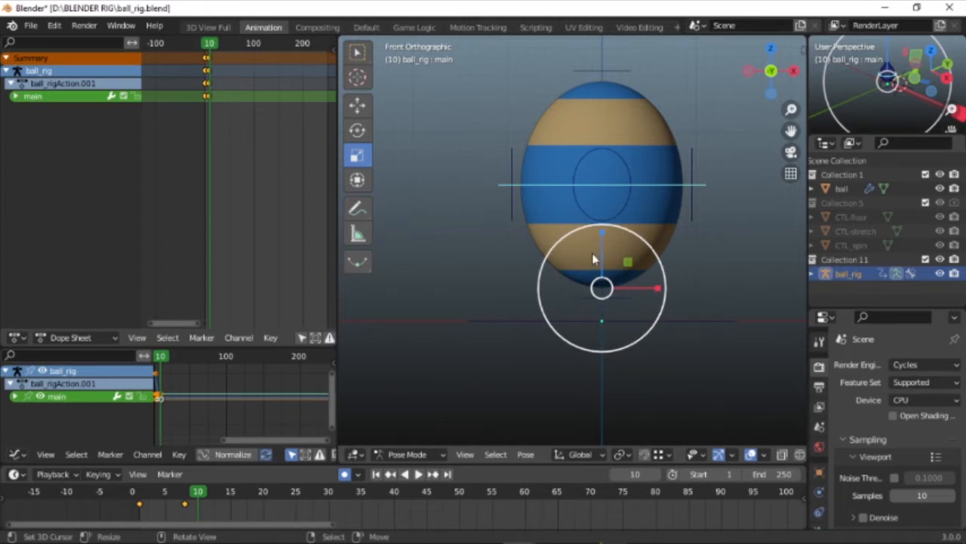
key(alt+g)
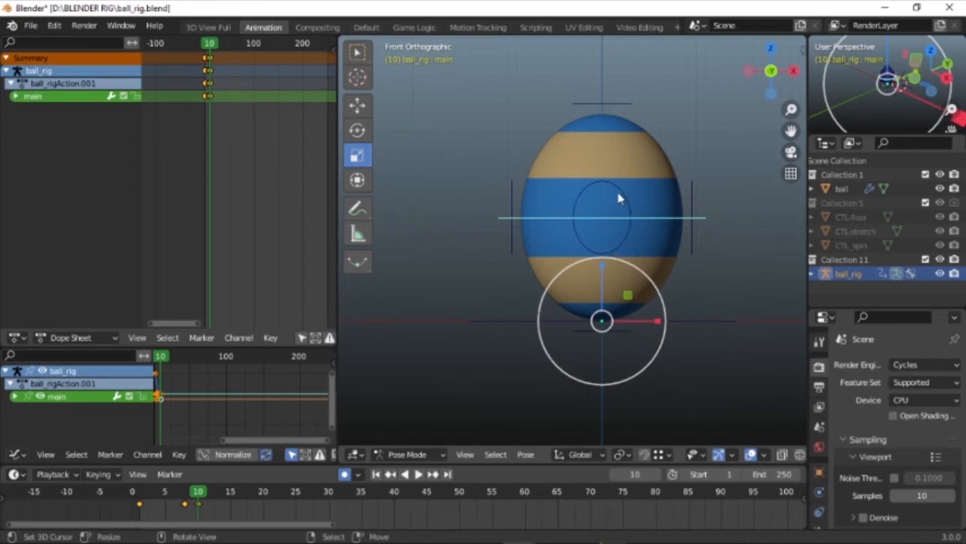
key(alt+s)
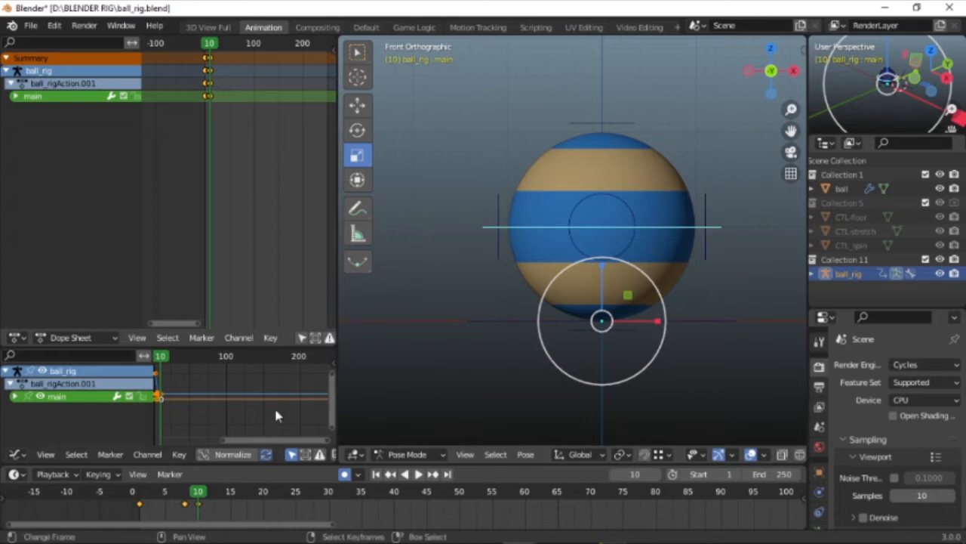
Scrub the keyed frames, then check the key timing in the reference image BOUNCING BALL 1.jpg in Photos and return to Blender.
drag(139, 506, 199, 538)
scroll(532, 306, down, 5)
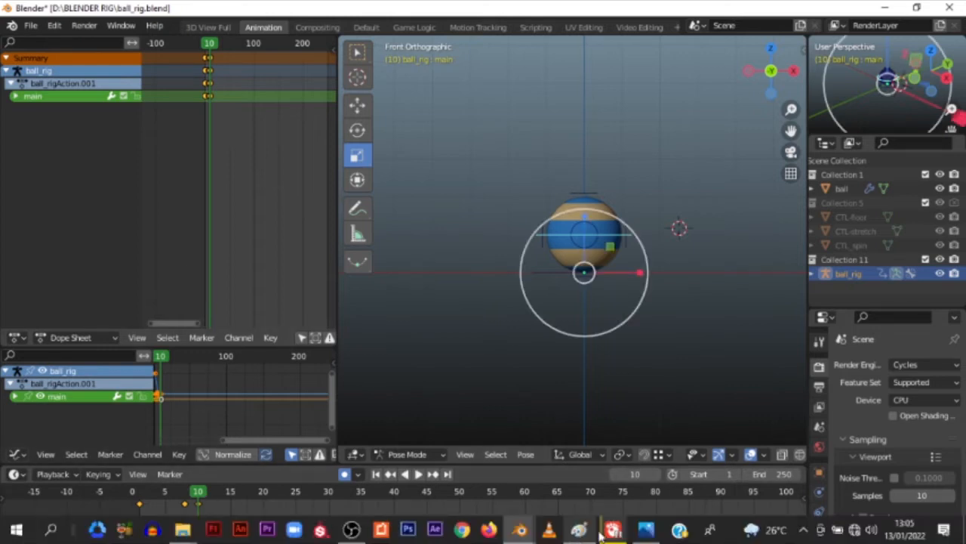
click(646, 529)
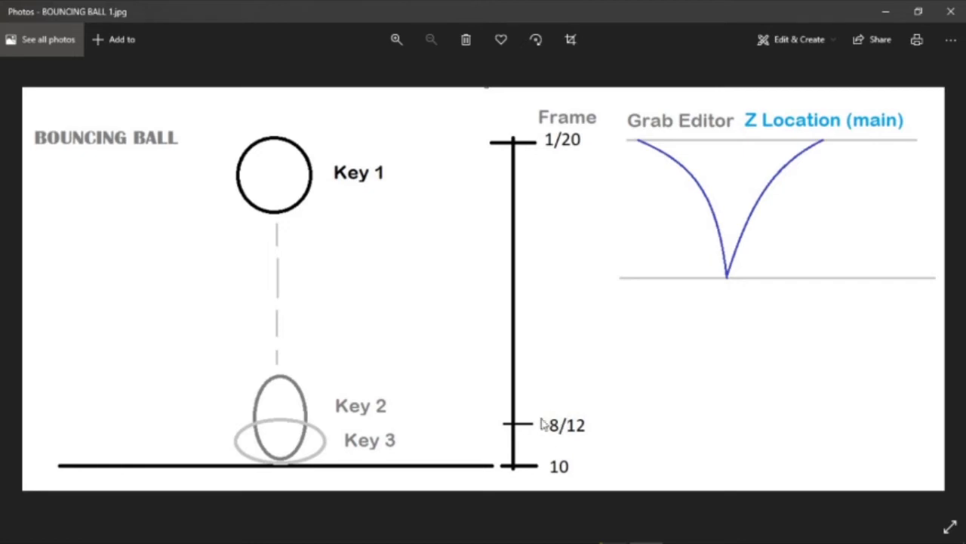
click(885, 12)
Duplicate the frame 8 keys to frame 12 in the Dope Sheet.
scroll(182, 444, up, 6)
scroll(220, 104, up, 16)
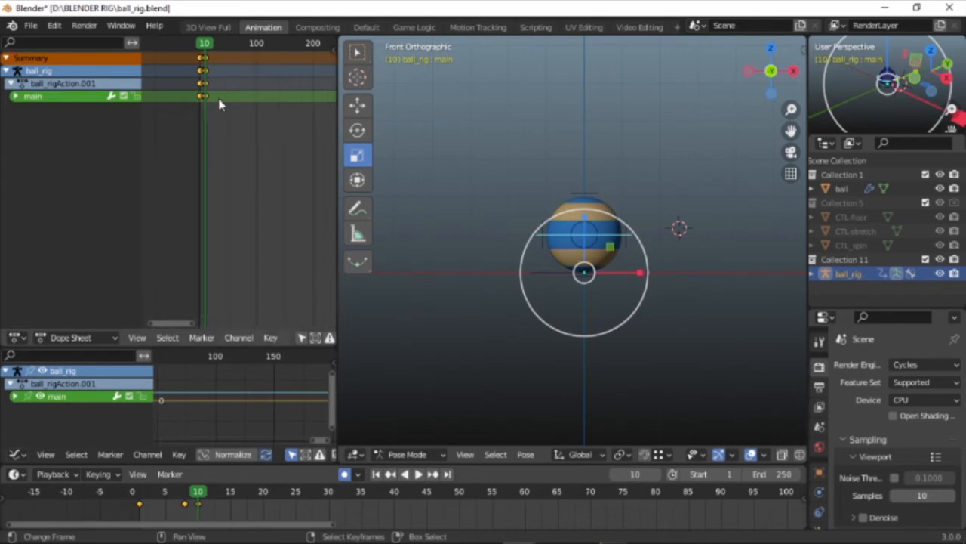
middle_drag(179, 122, 288, 174)
scroll(236, 107, up, 17)
middle_drag(225, 106, 250, 267)
scroll(246, 99, down, 1)
drag(253, 47, 262, 52)
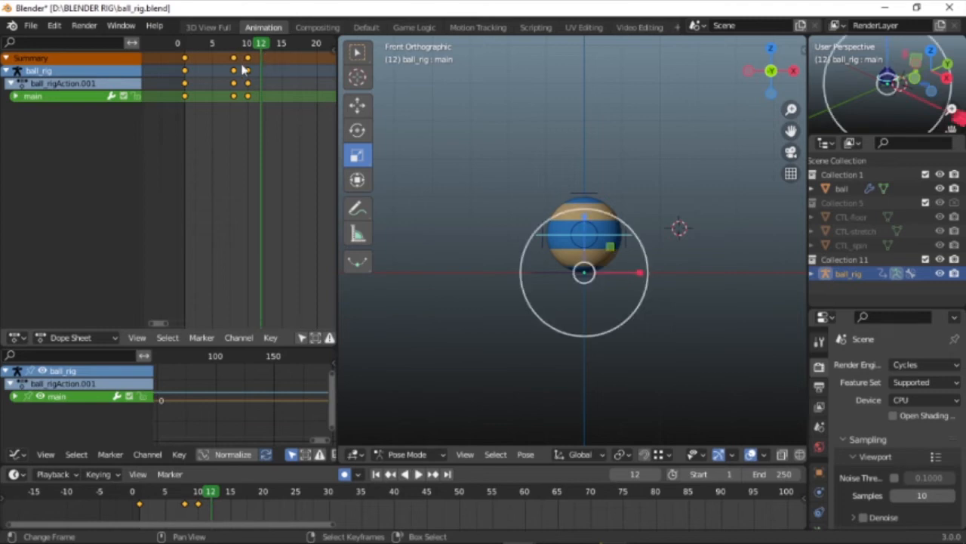
click(265, 110)
click(235, 57)
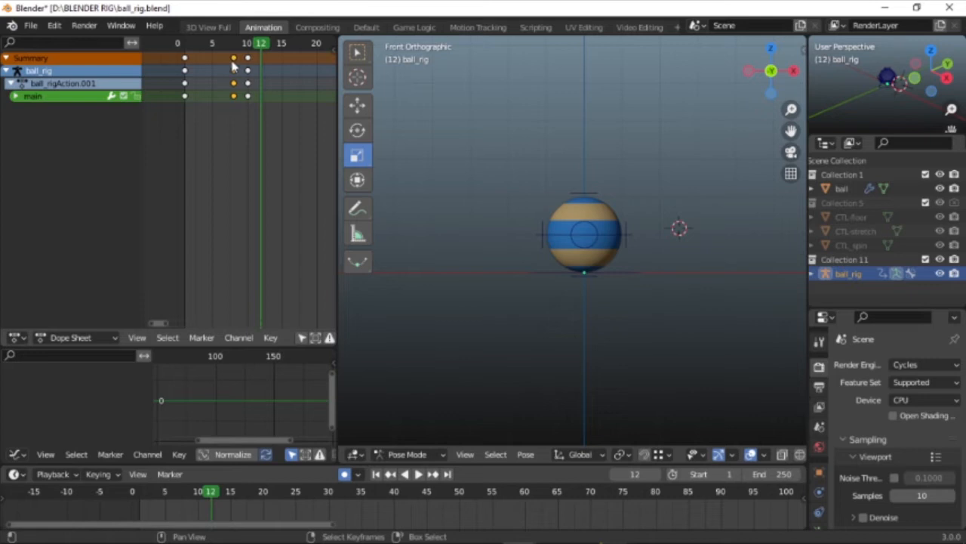
drag(233, 67, 263, 92)
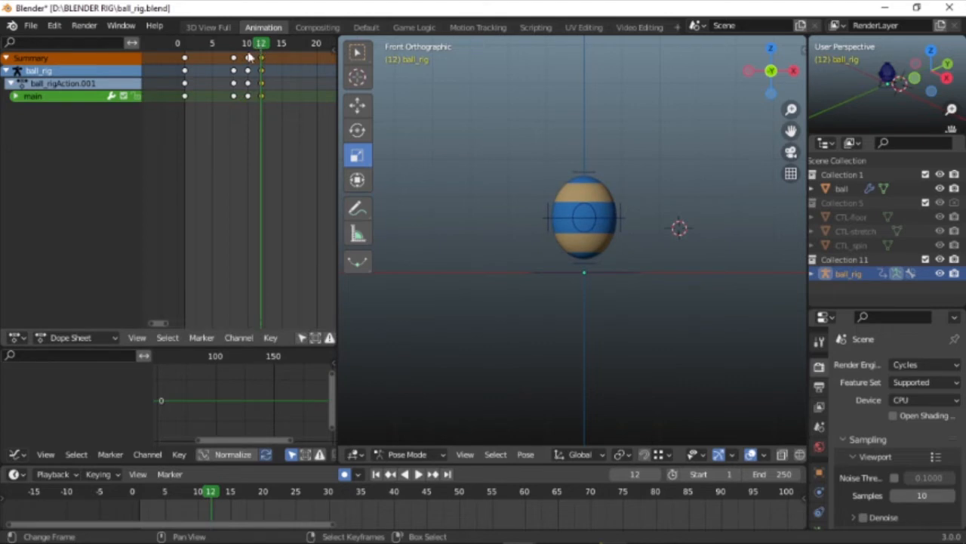
Compare the ball's pose at frames 8 and 12 by switching between the two frames.
click(234, 46)
click(260, 50)
click(235, 50)
click(261, 50)
click(234, 50)
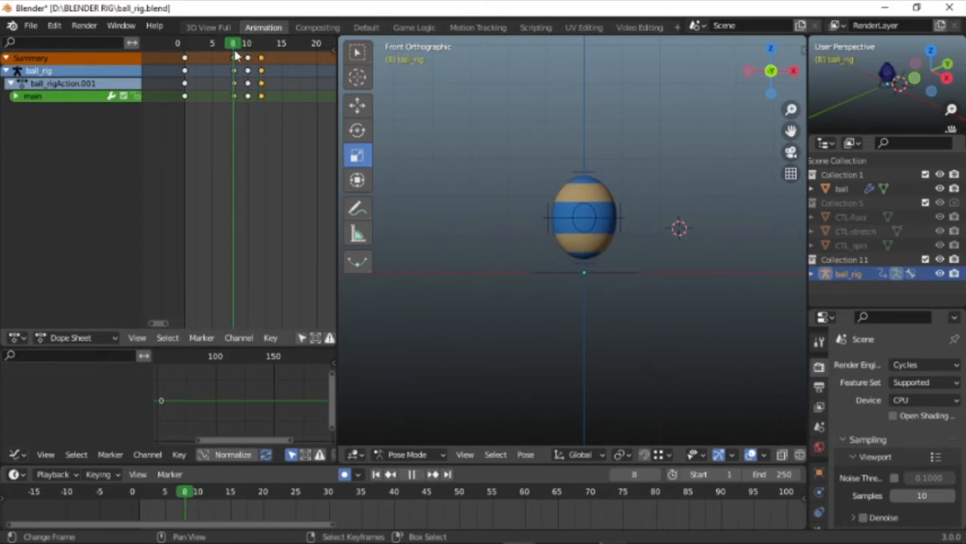
Duplicate the frame 1 keys to frame 20 in the Dope Sheet and scrub through the bounce.
key(space)
key(space)
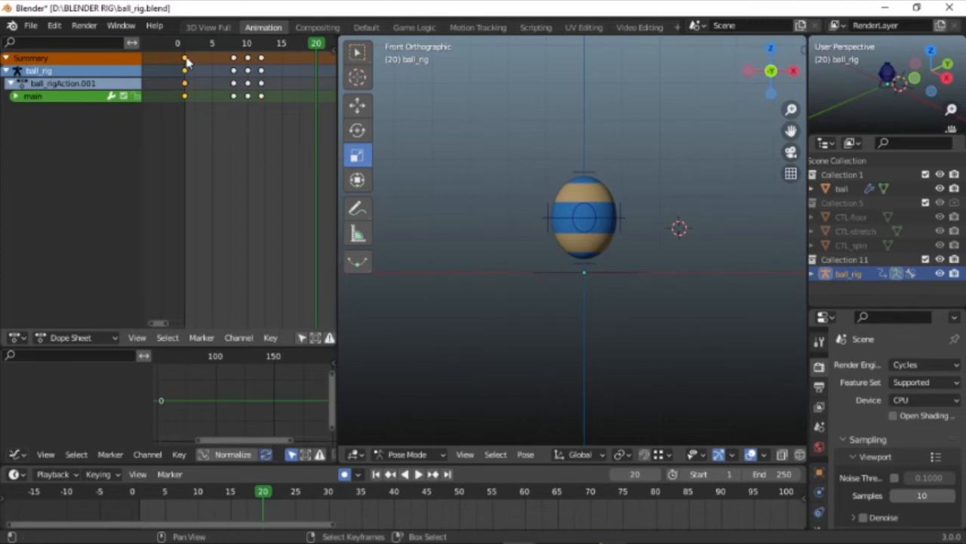
key(shift+d)
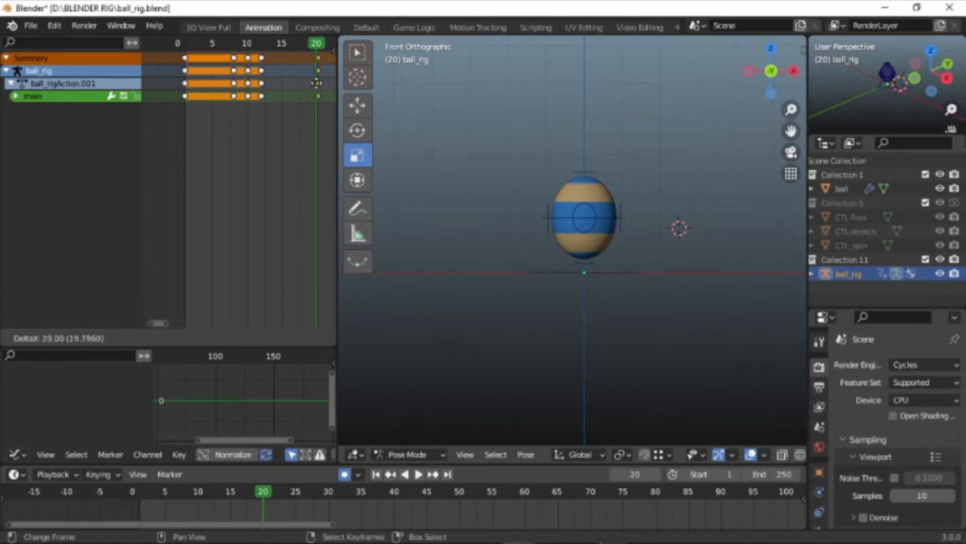
click(316, 83)
scroll(316, 81, up, 5)
middle_drag(308, 90, 152, 150)
scroll(206, 58, up, 2)
middle_drag(206, 82, 277, 126)
scroll(270, 136, down, 5)
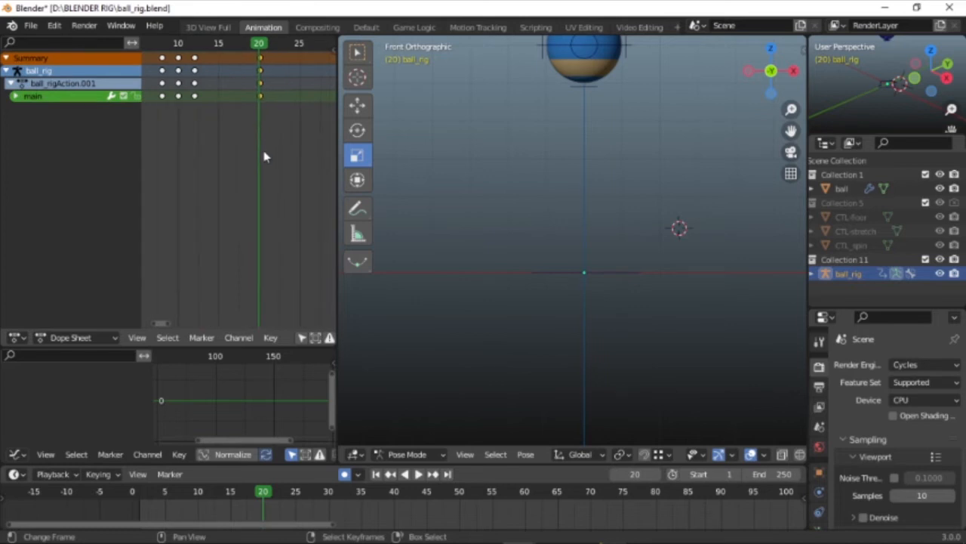
scroll(249, 144, down, 5)
drag(194, 113, 229, 143)
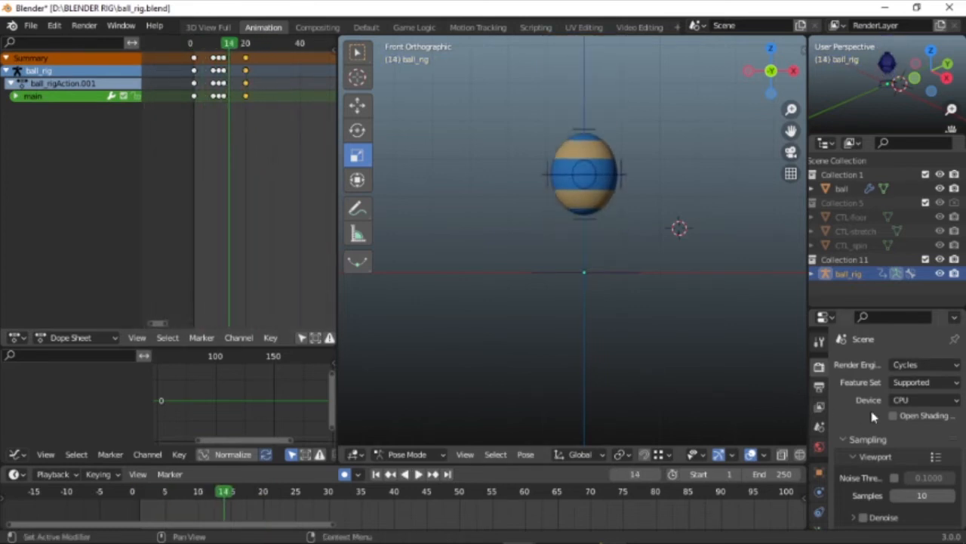
Set the animation's end frame to 20.
click(779, 473)
text(20)
key(Return)
Play the bounce from frame 1, stop playback and scrub through the first frames.
drag(227, 499, 141, 503)
key(space)
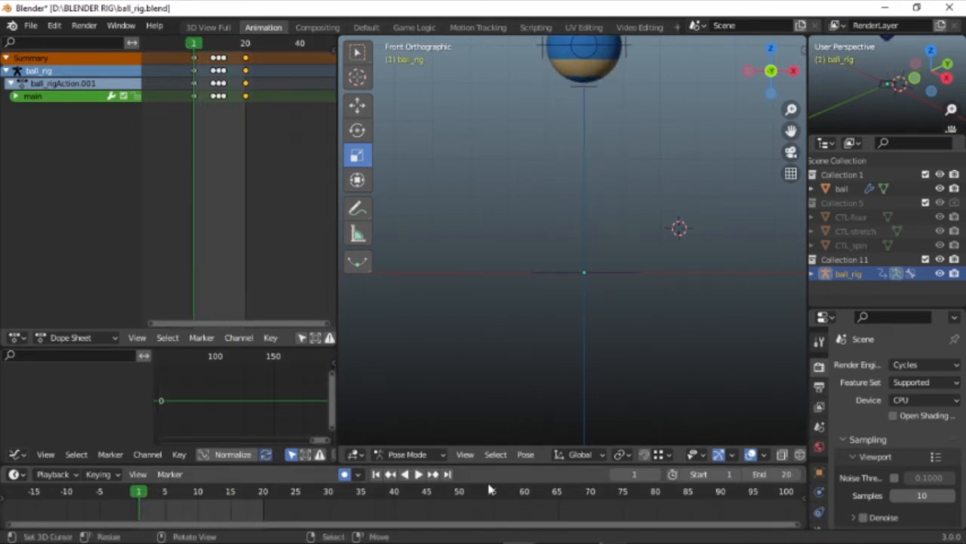
click(416, 475)
click(416, 475)
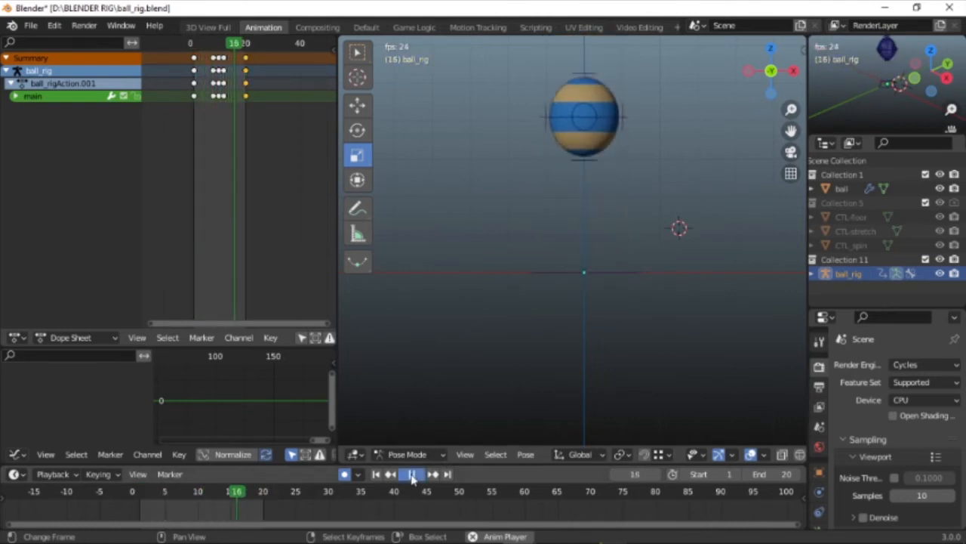
click(411, 474)
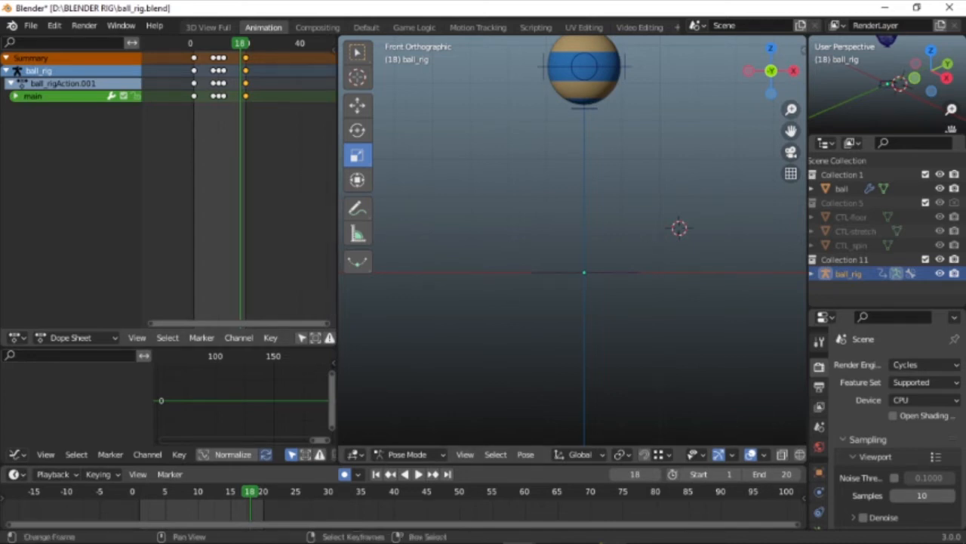
drag(190, 121, 198, 128)
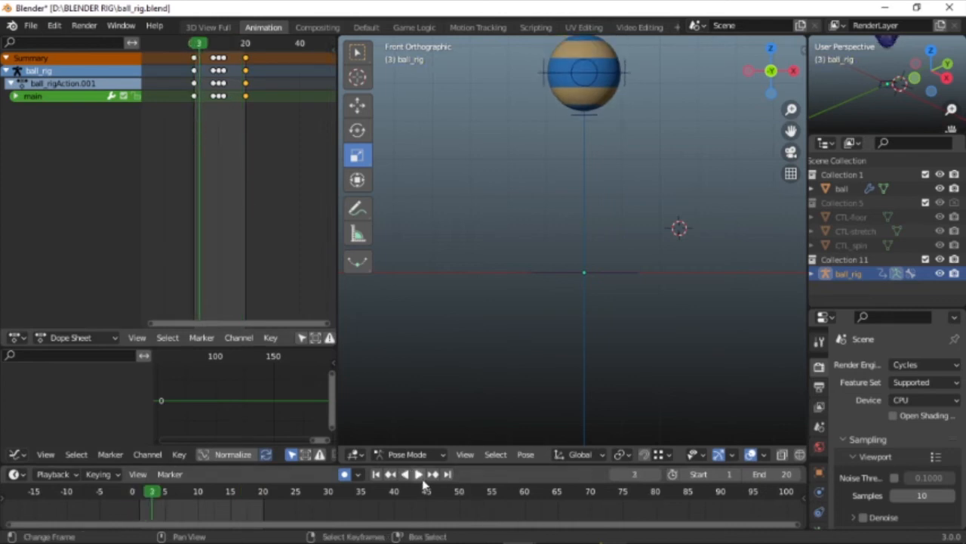
Play the bounce, stop playback and select the rig's main control in the viewport.
click(419, 474)
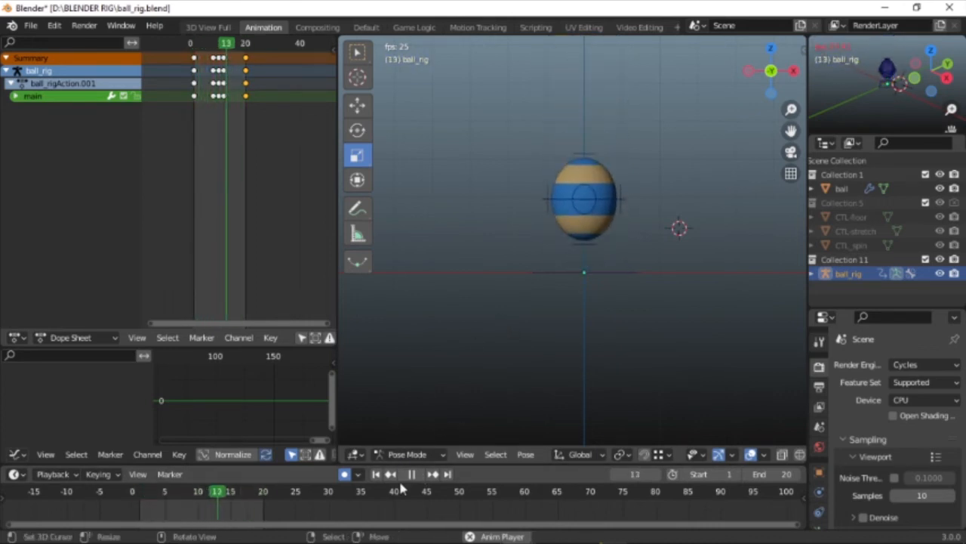
key(space)
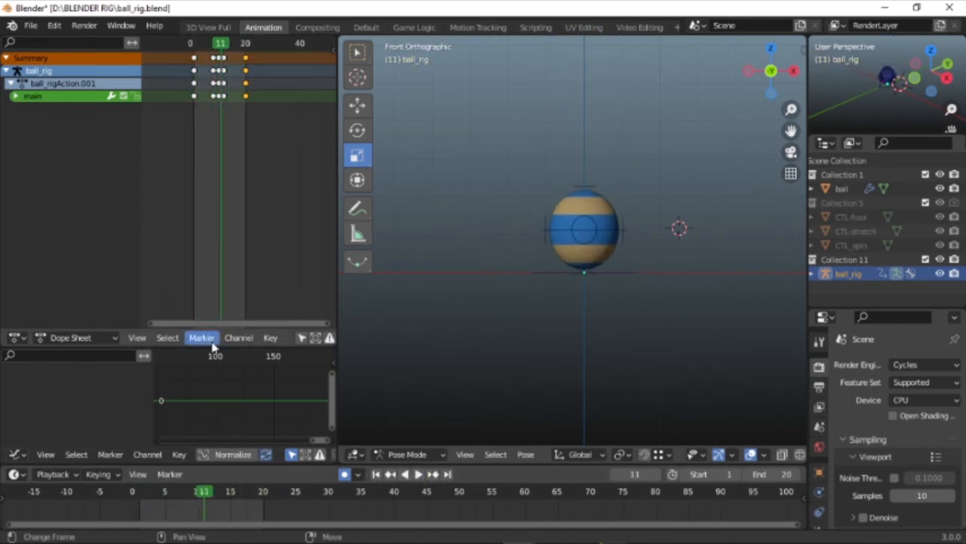
click(618, 236)
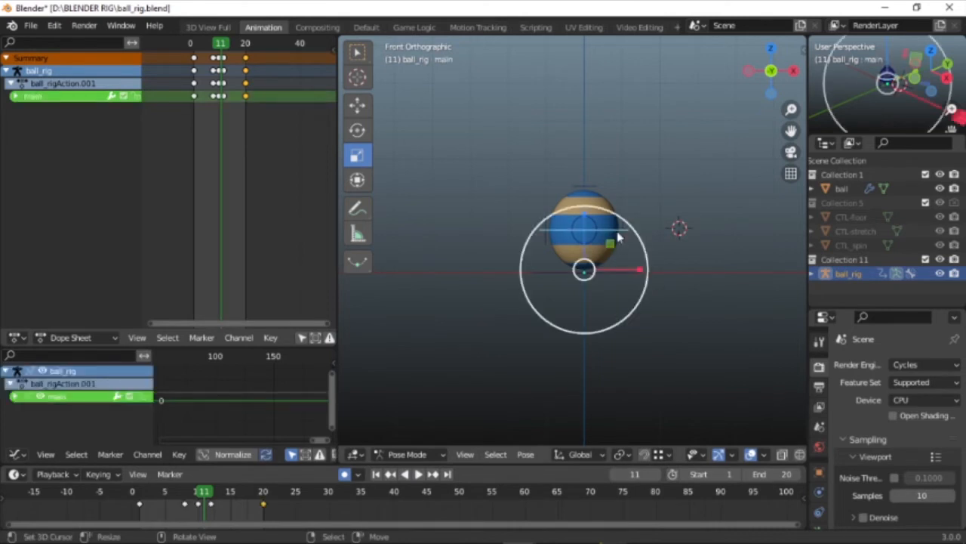
Enlarge the Graph Editor, expand the main control's channels and hide every curve except Z Location.
drag(210, 331, 215, 145)
click(15, 199)
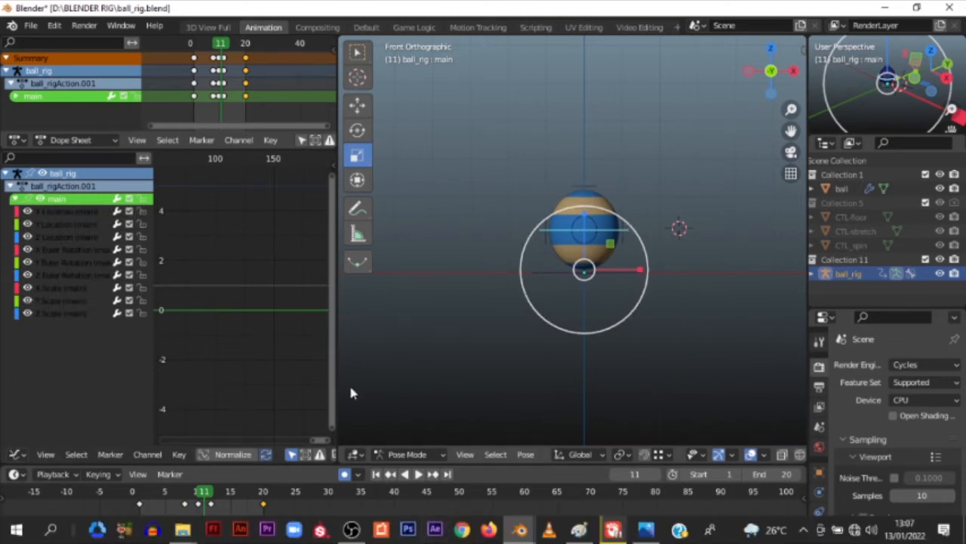
click(65, 237)
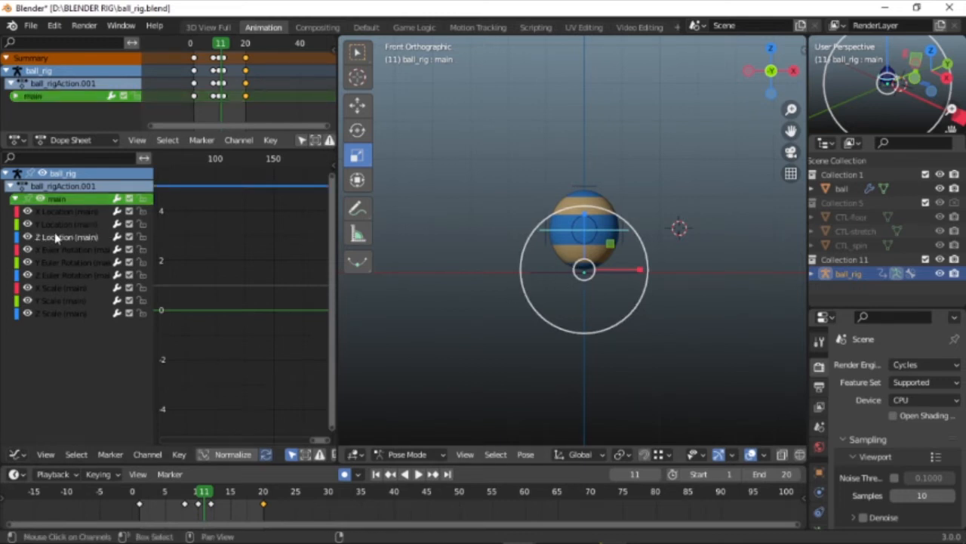
click(41, 200)
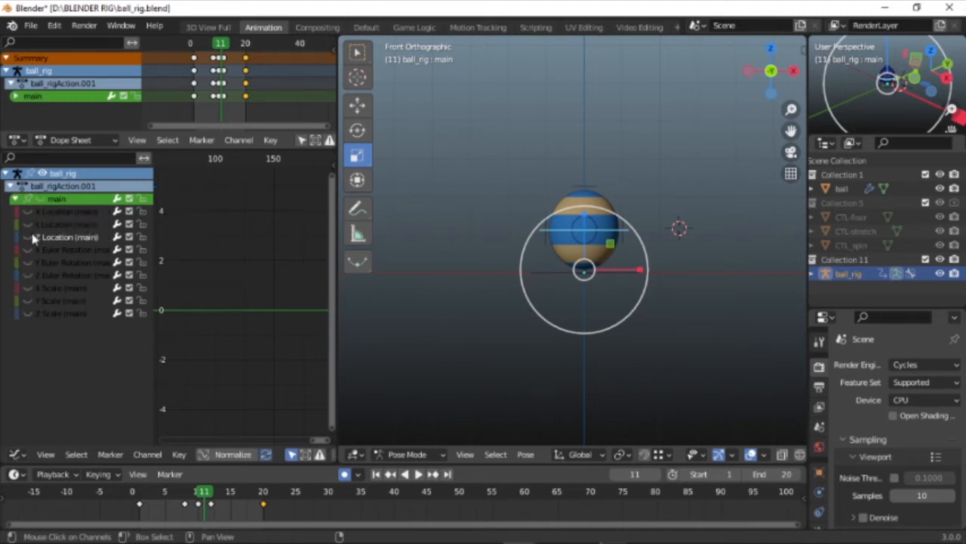
click(27, 237)
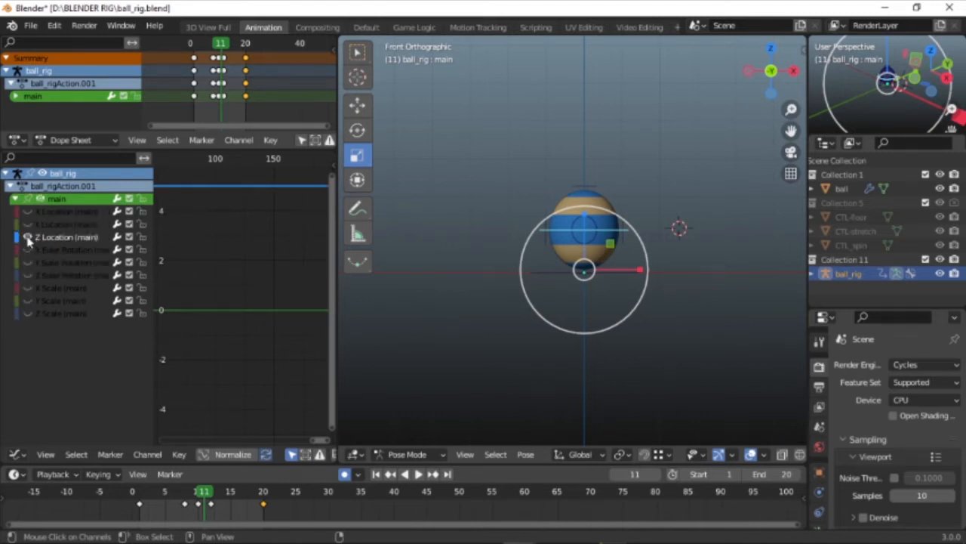
Frame the Z Location curve, examine its shape around the ground contact and go to frame 10.
key(Home)
scroll(264, 318, up, 10)
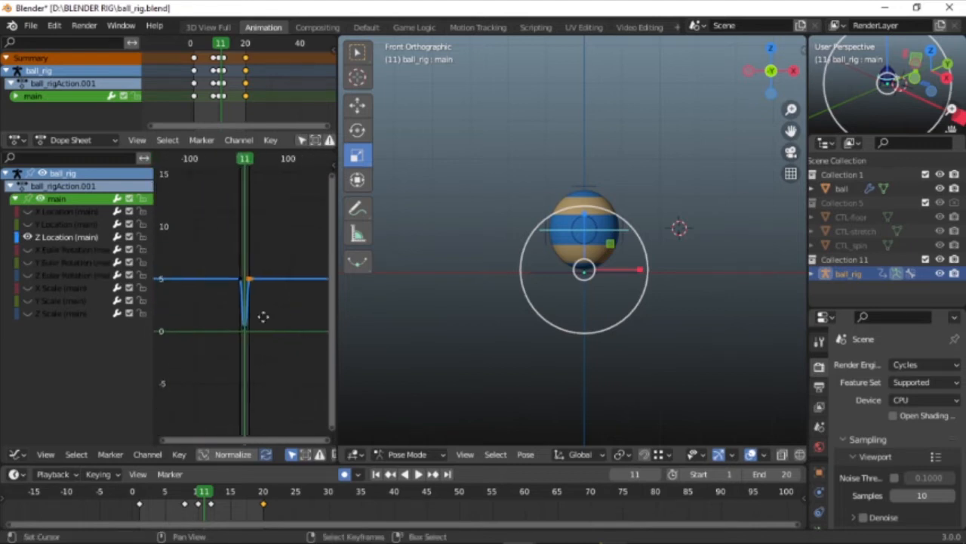
scroll(259, 394, down, 3)
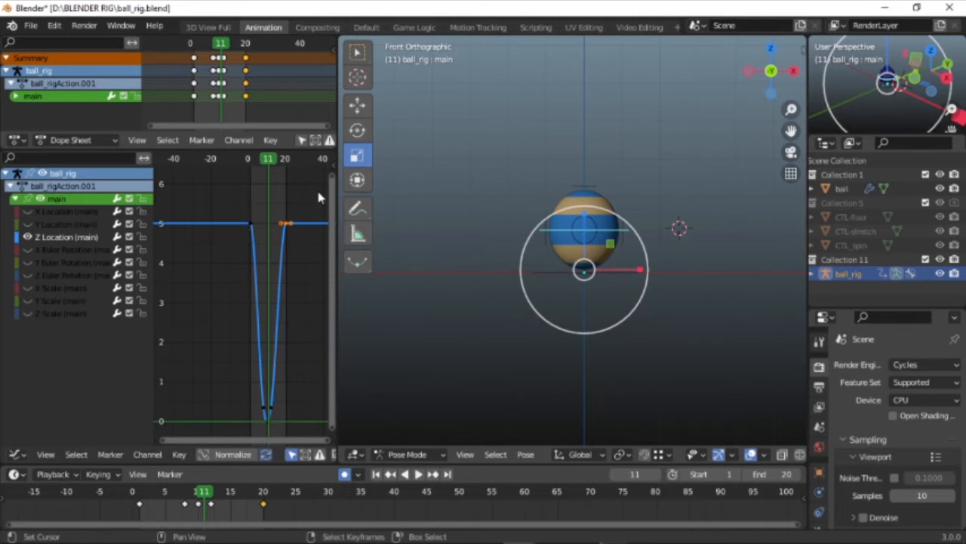
scroll(219, 287, up, 2)
scroll(220, 298, down, 3)
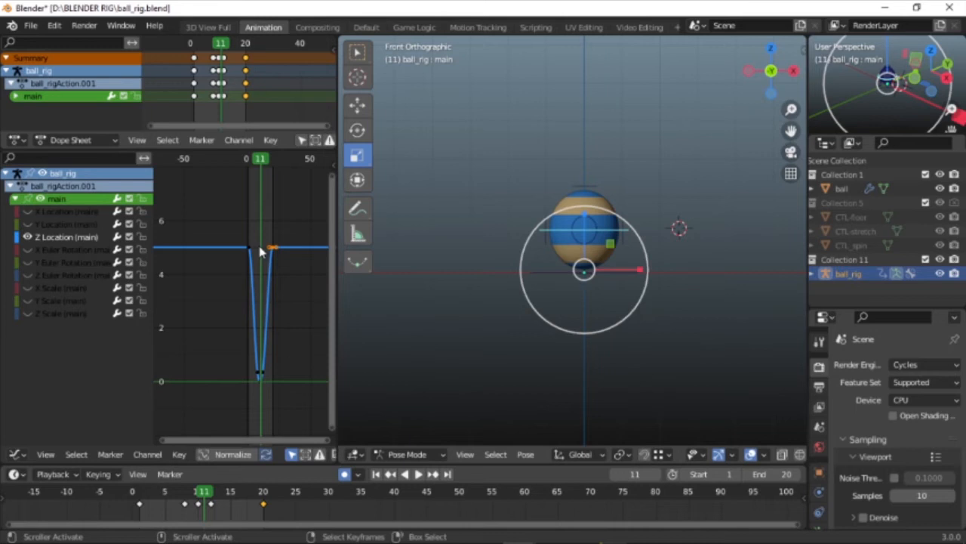
scroll(249, 361, up, 3)
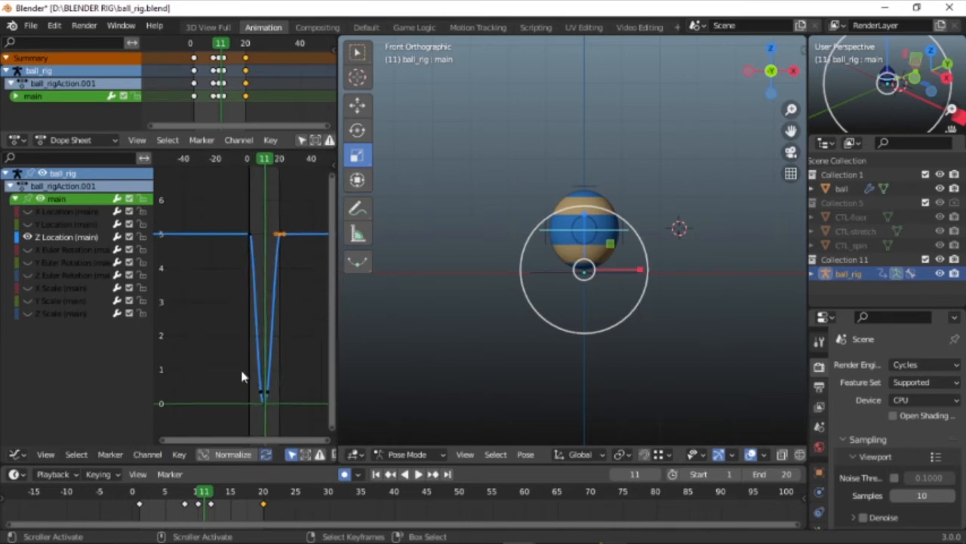
middle_drag(266, 374, 246, 295)
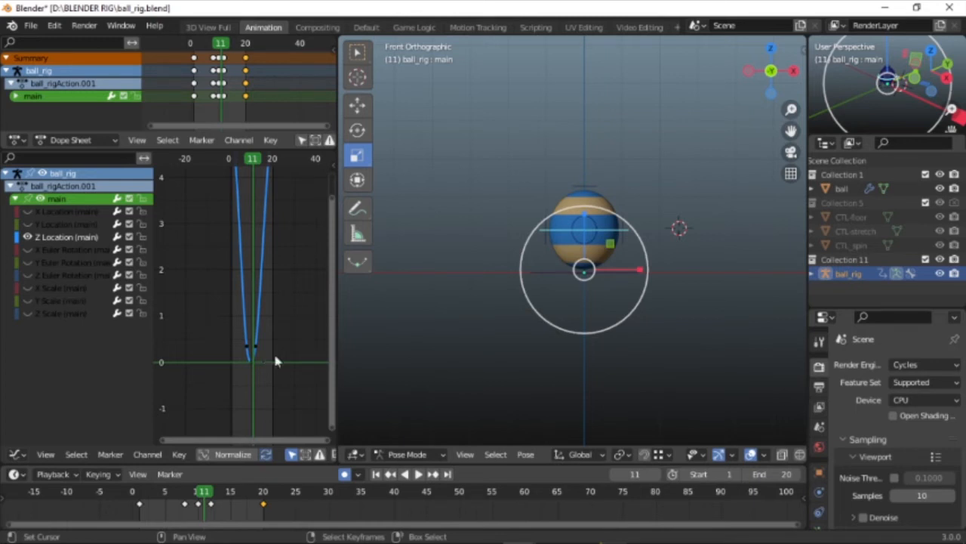
scroll(251, 354, up, 2)
drag(257, 163, 254, 164)
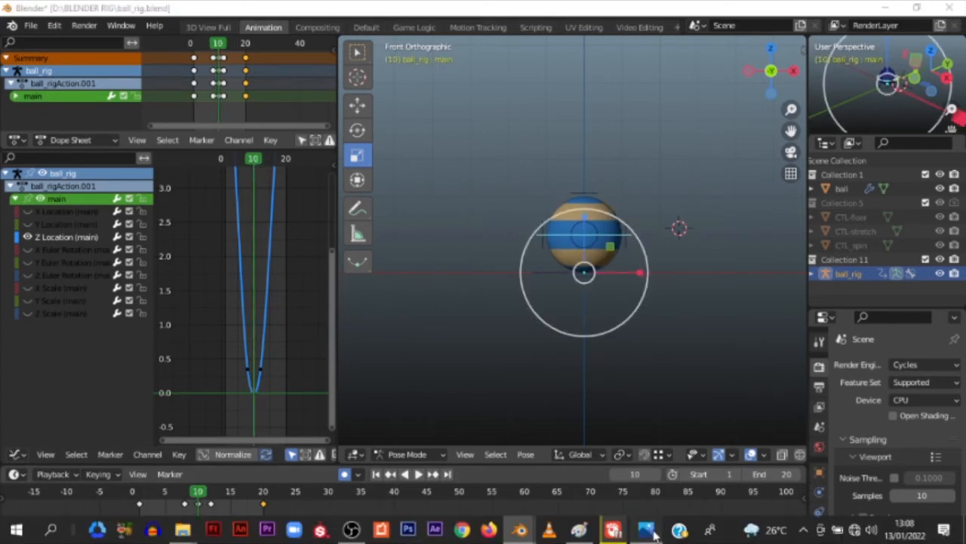
Switch to the BOUNCING BALL 1.jpg image in Photos, study the target Z Location curve and return to Blender.
click(646, 528)
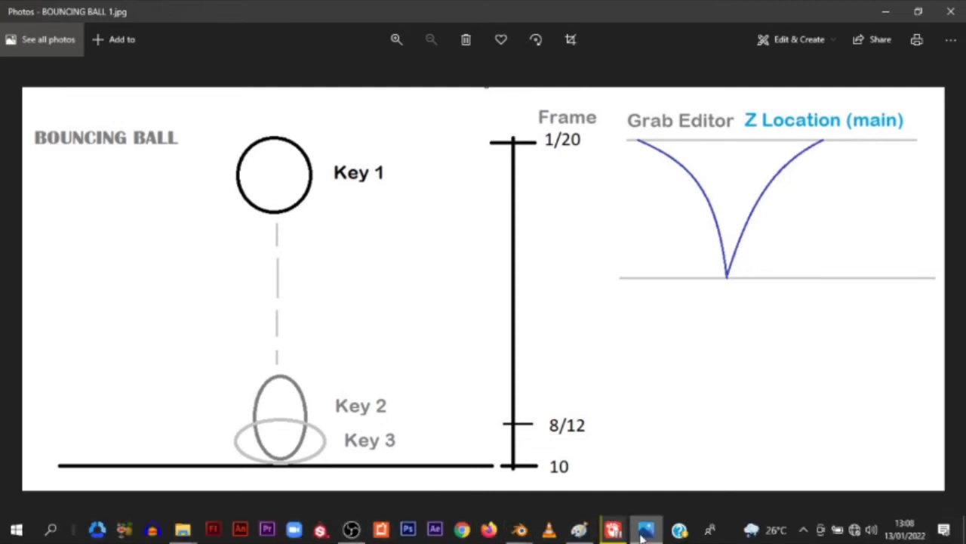
mouse_move(340, 526)
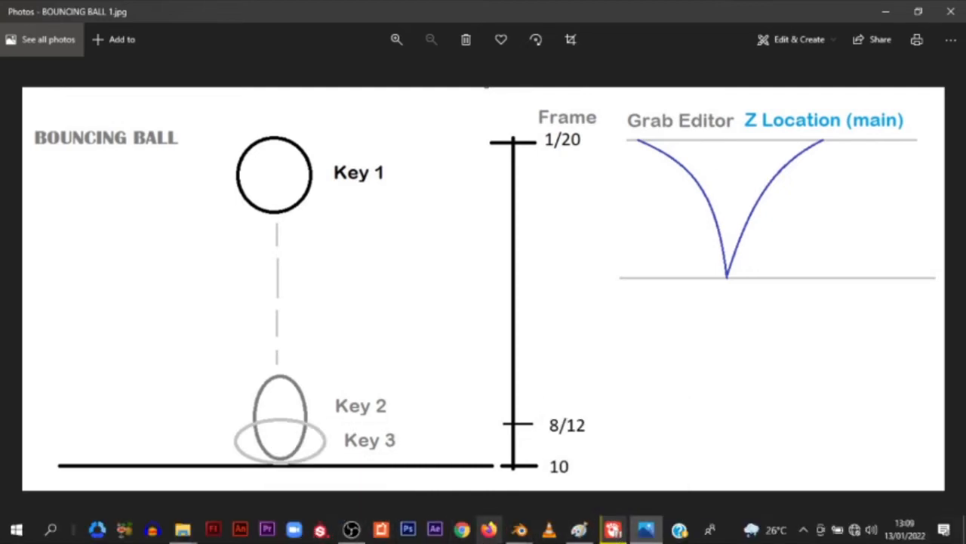
click(513, 532)
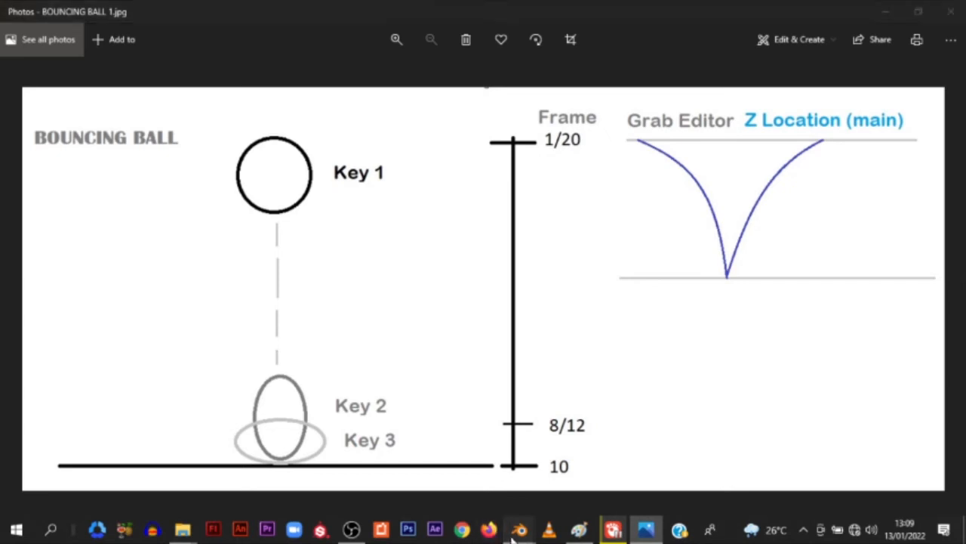
click(700, 464)
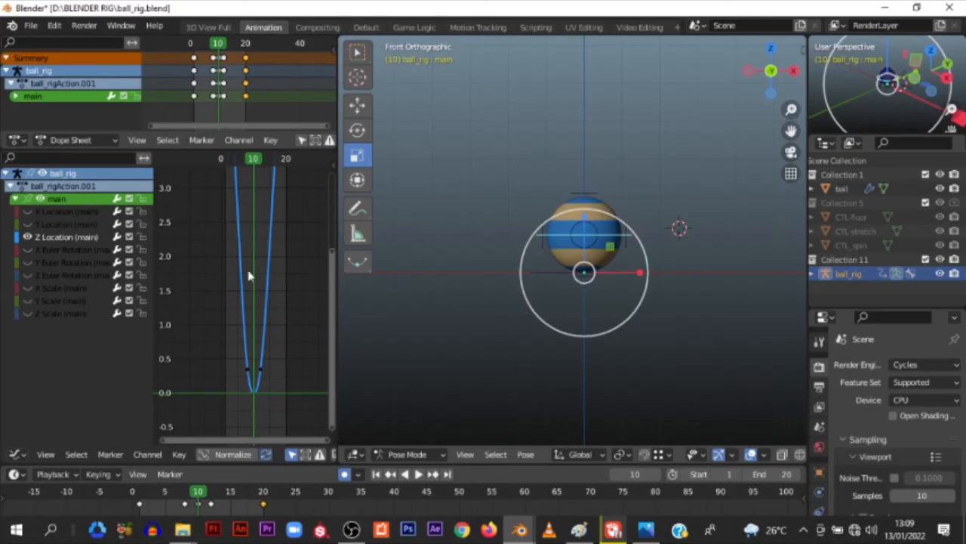
Widen the animation editors, close the Graph Editor area and split the Dope Sheet into two stacked areas.
drag(337, 226, 453, 253)
drag(105, 130, 80, 268)
drag(3, 283, 58, 356)
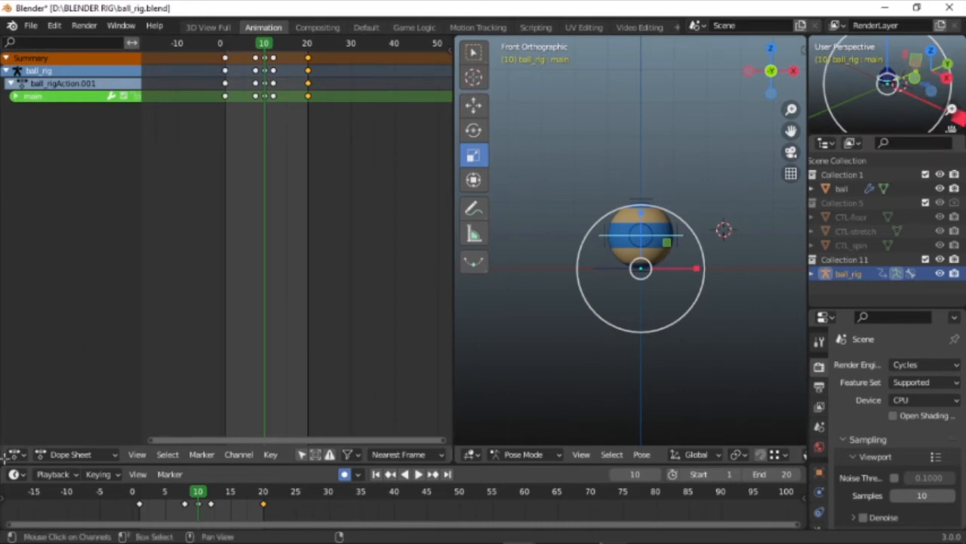
drag(3, 455, 35, 274)
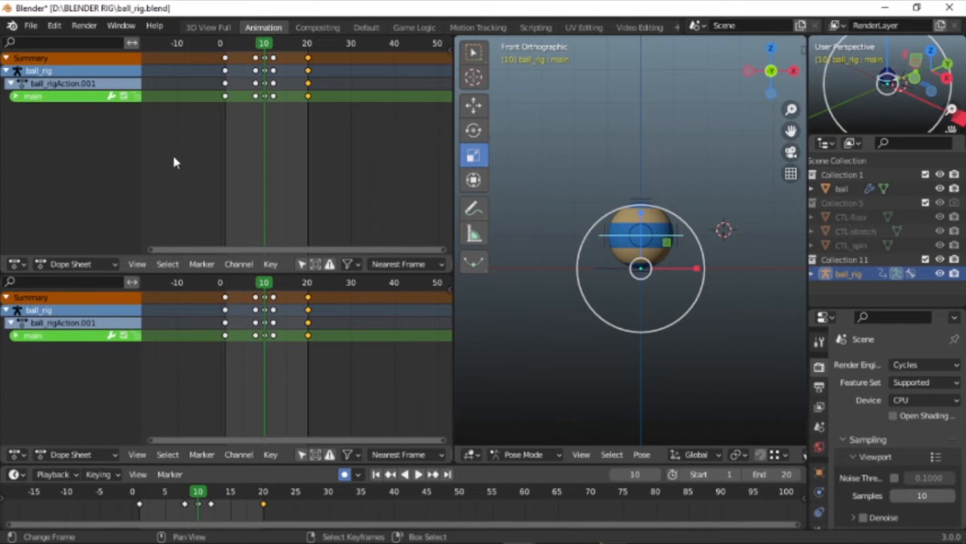
Change the upper Dope Sheet area to a Graph Editor, make it taller and fit the Z Location curve in it.
click(22, 265)
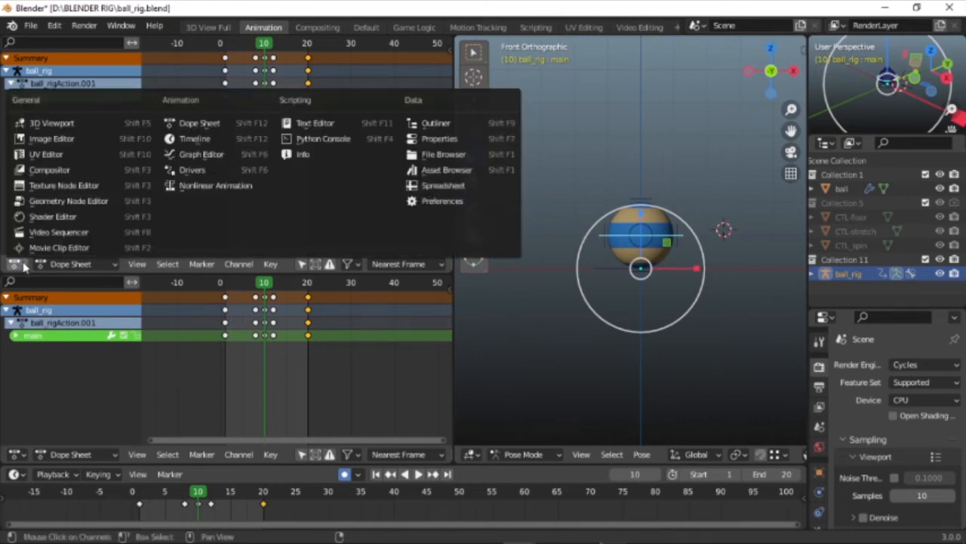
click(22, 268)
click(21, 268)
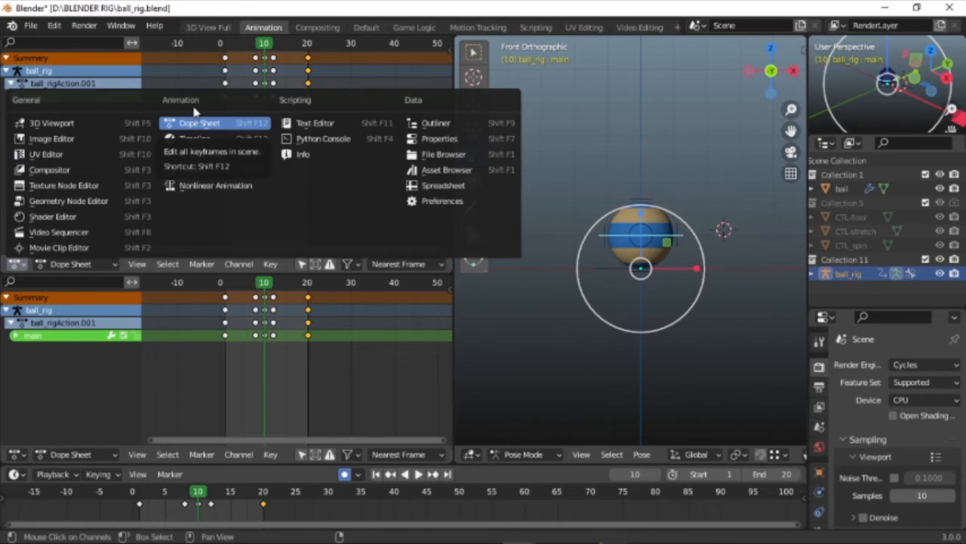
click(199, 158)
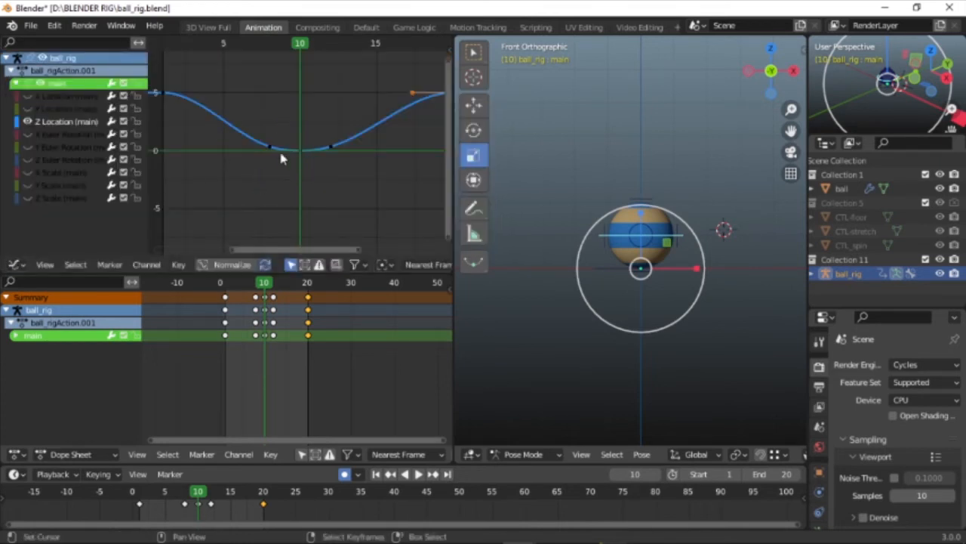
scroll(276, 149, down, 3)
scroll(283, 143, up, 1)
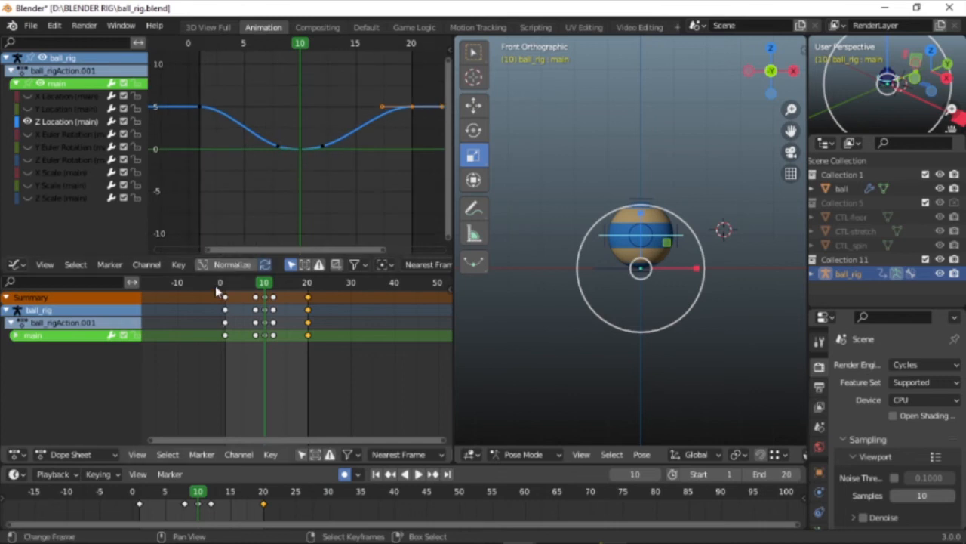
drag(211, 258, 209, 354)
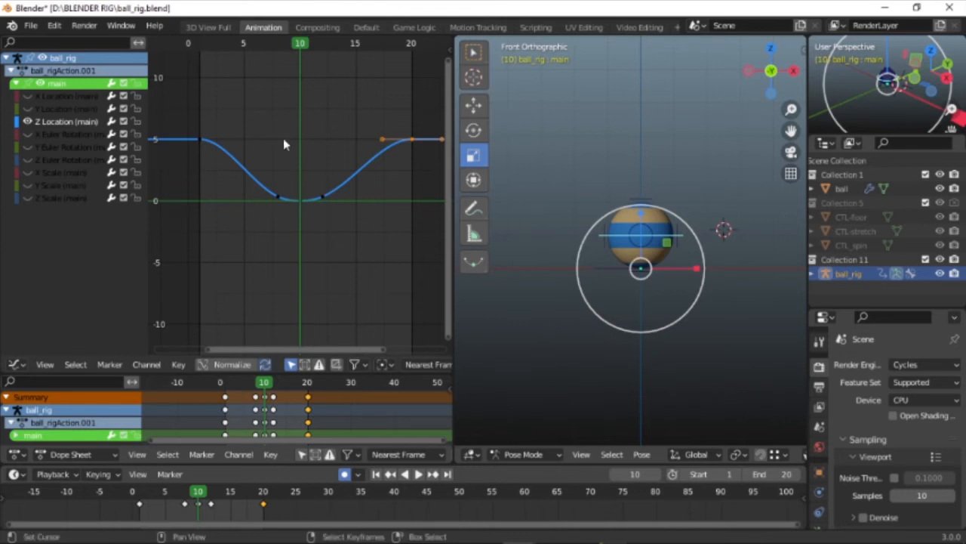
scroll(292, 180, up, 2)
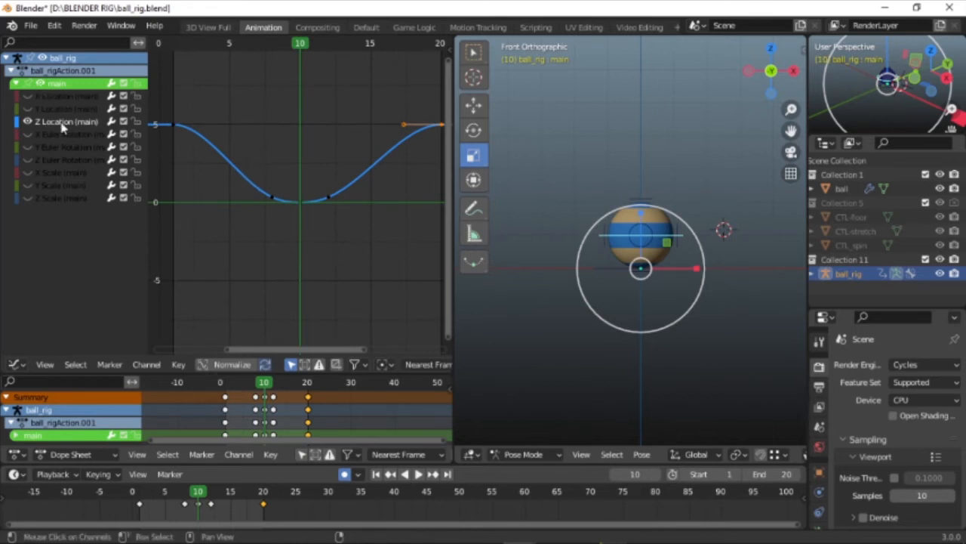
Delete the Z Location keys at frames 8 and 12 from the curve.
drag(284, 46, 329, 52)
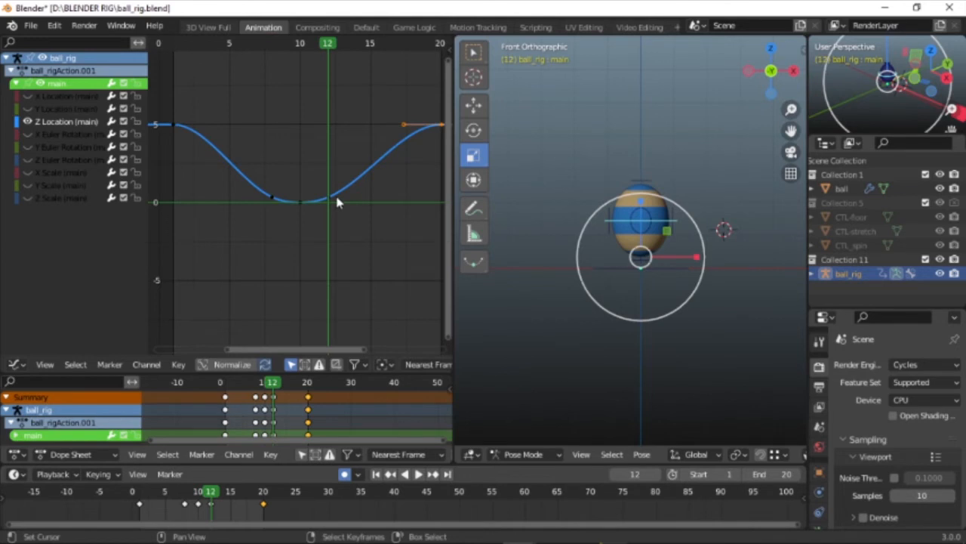
click(301, 231)
drag(259, 168, 280, 235)
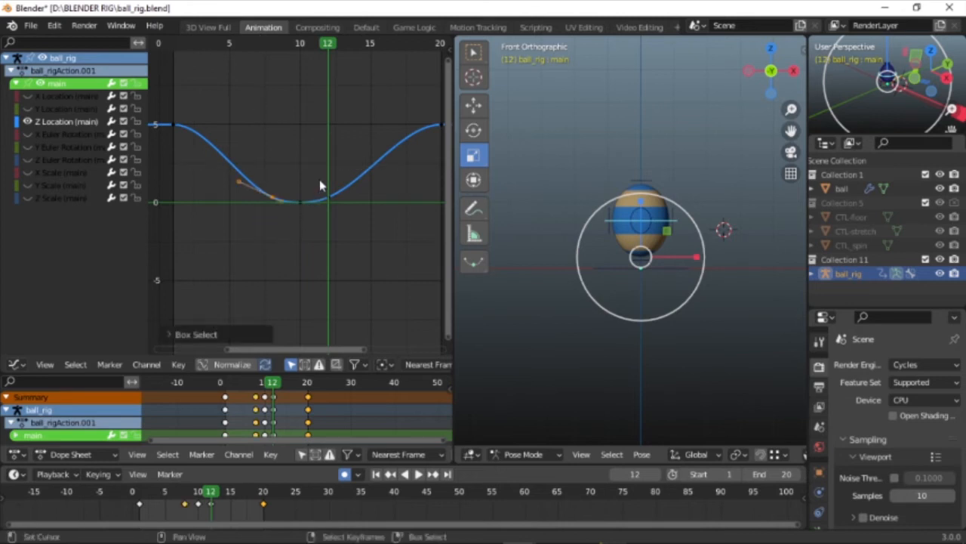
shift+drag(317, 167, 346, 238)
key(x)
click(347, 239)
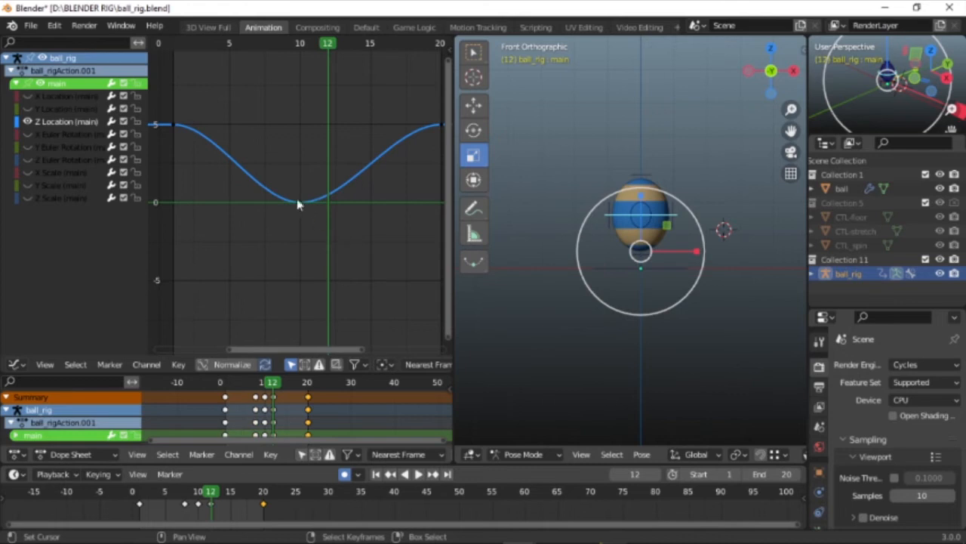
Play the bounce with the simplified Z Location curve, stop playback and return to frame 10.
key(space)
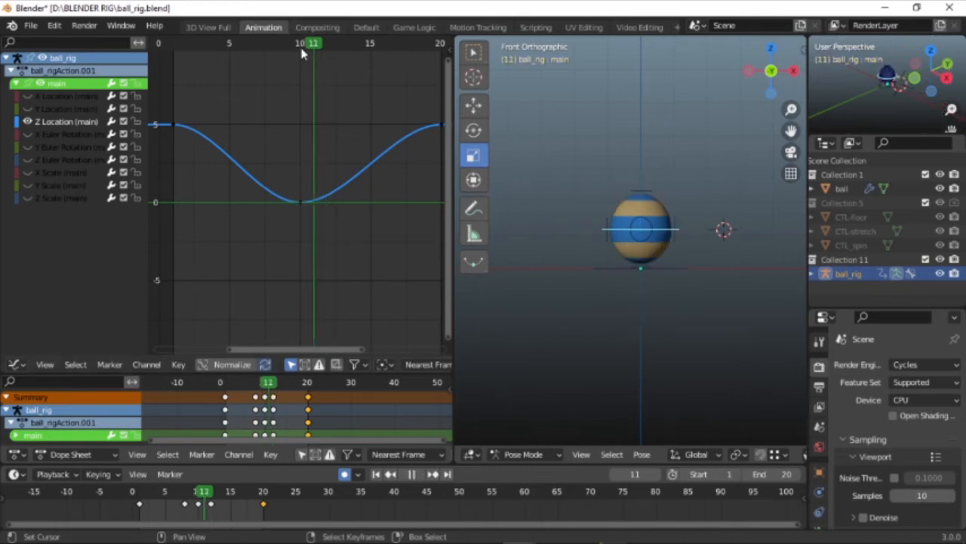
key(space)
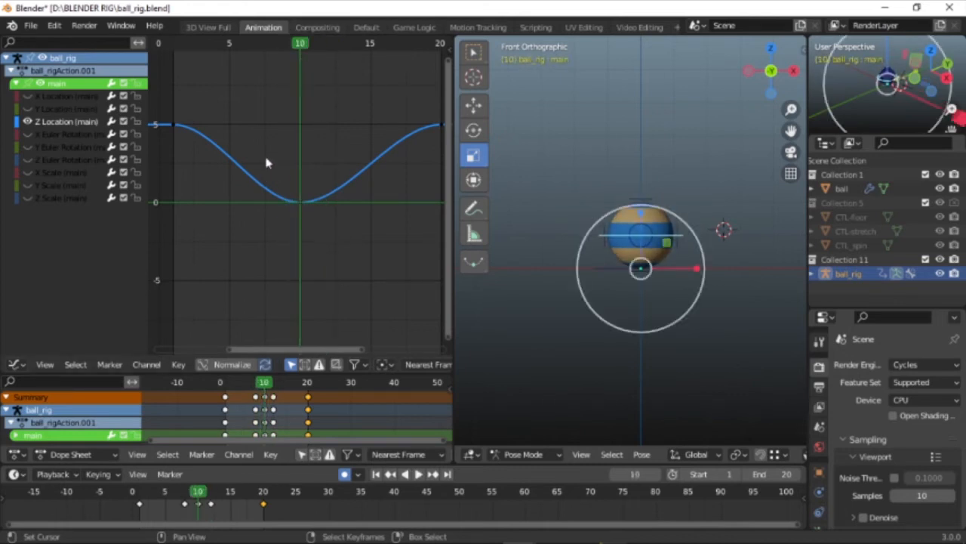
Select the Z Location key at frame 10 and set its handle type to Free.
drag(274, 151, 338, 279)
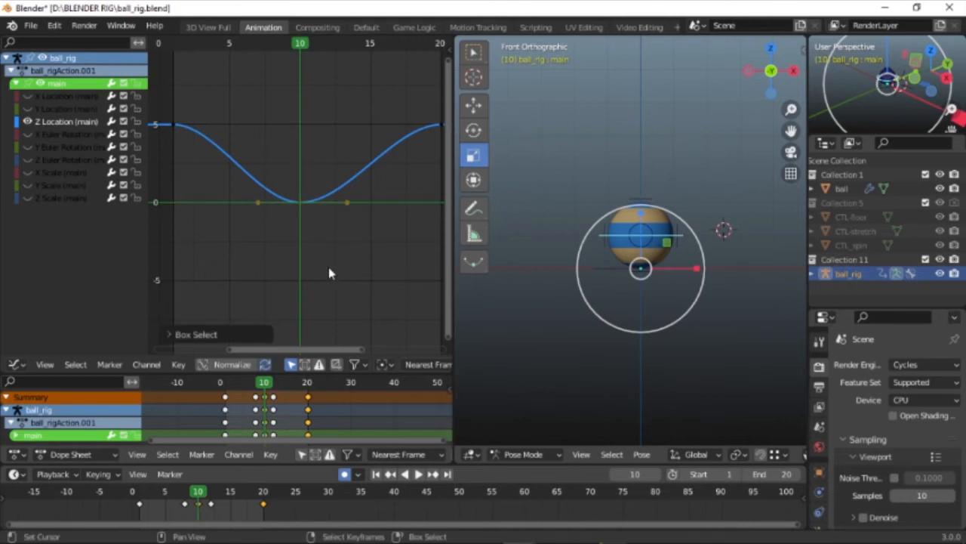
click(179, 365)
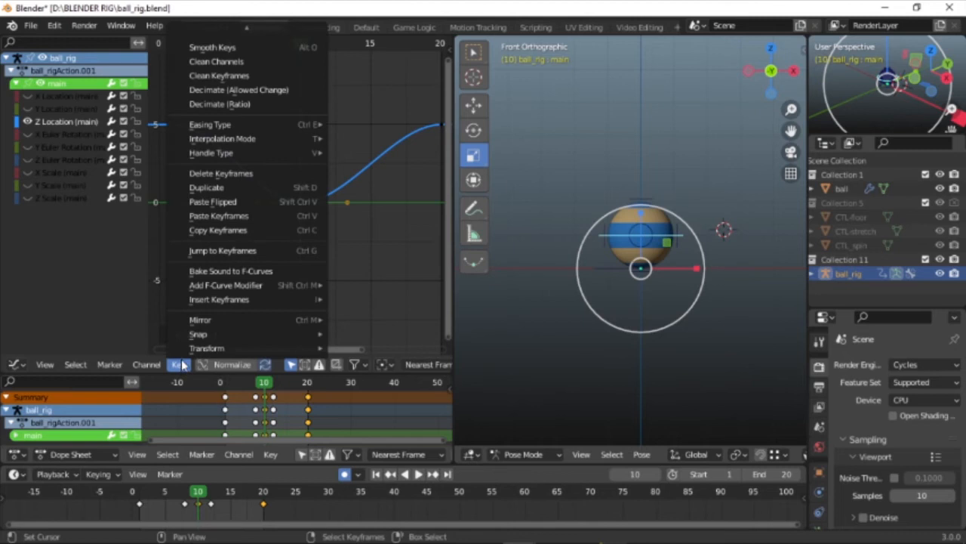
mouse_move(240, 300)
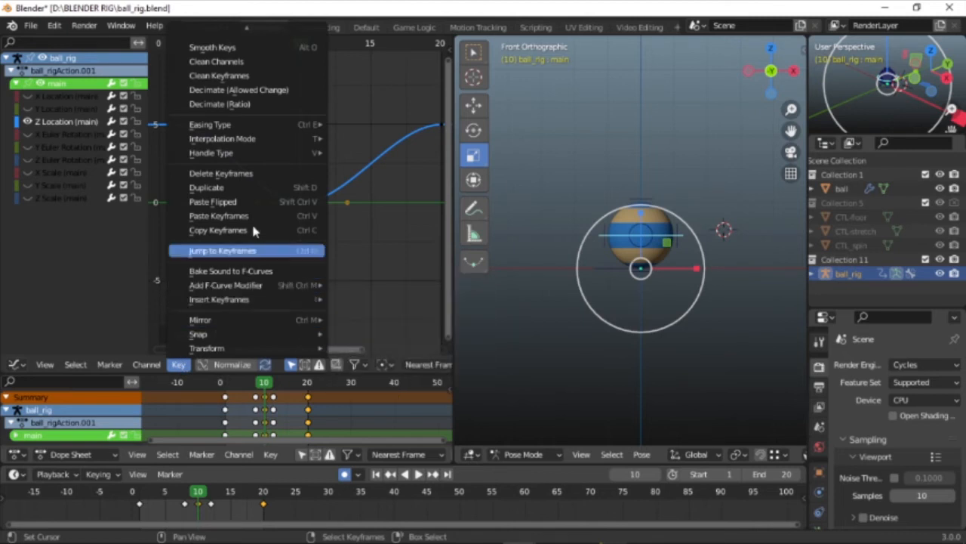
mouse_move(256, 159)
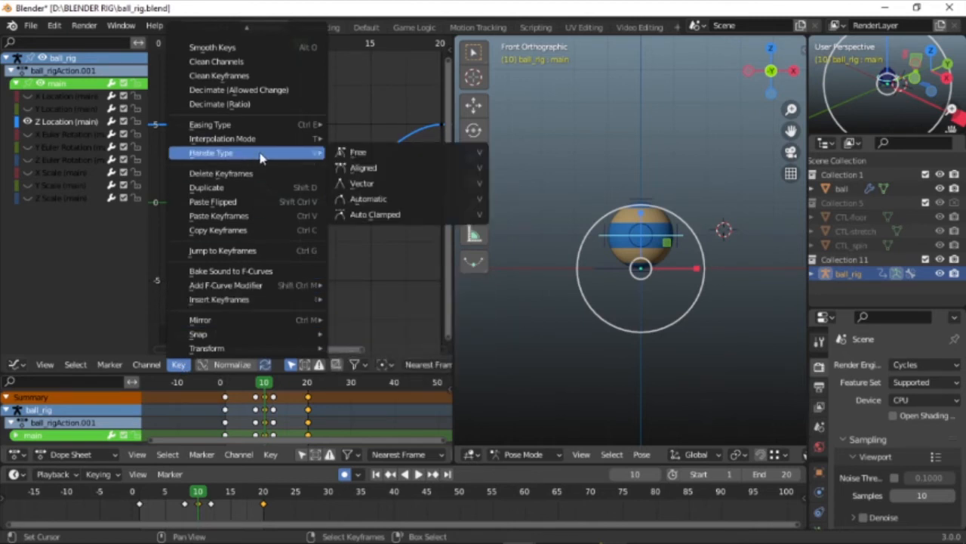
key(Escape)
click(179, 365)
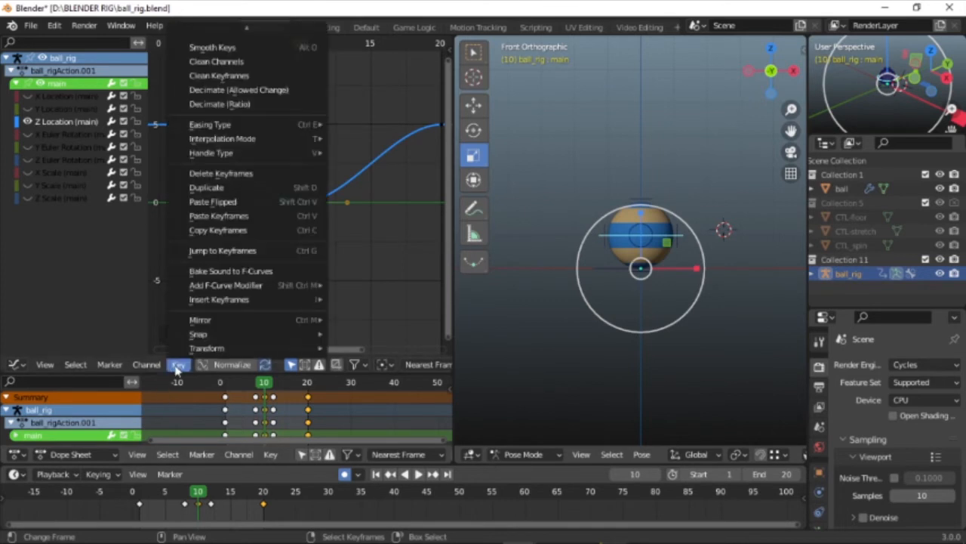
mouse_move(254, 151)
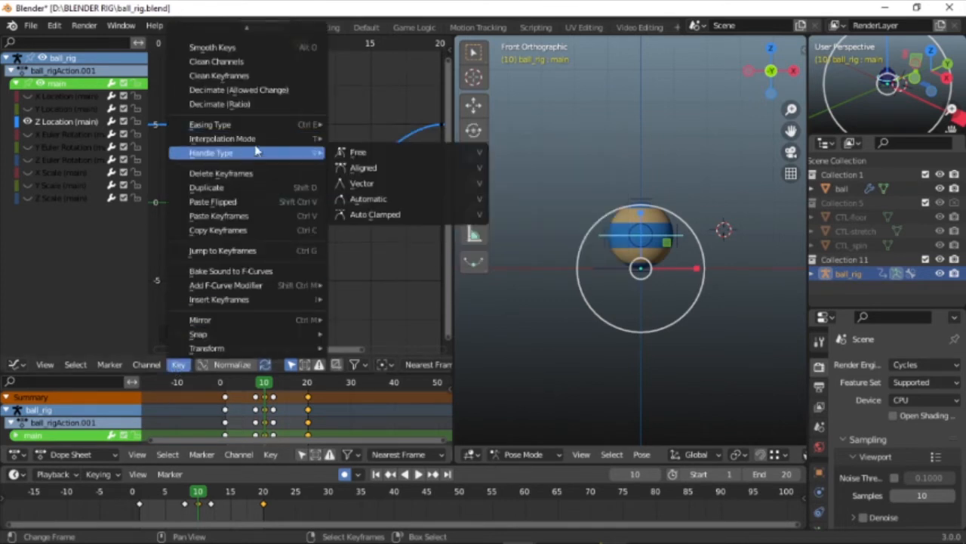
click(360, 153)
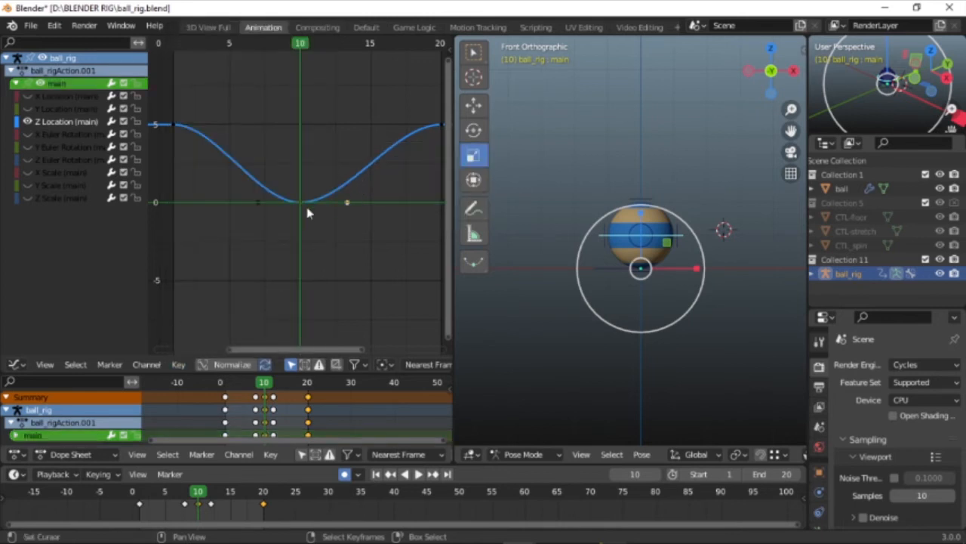
Capture the curve region between frames 1 and 20 with the screenshot tool and set its markup colour to red.
scroll(312, 213, up, 2)
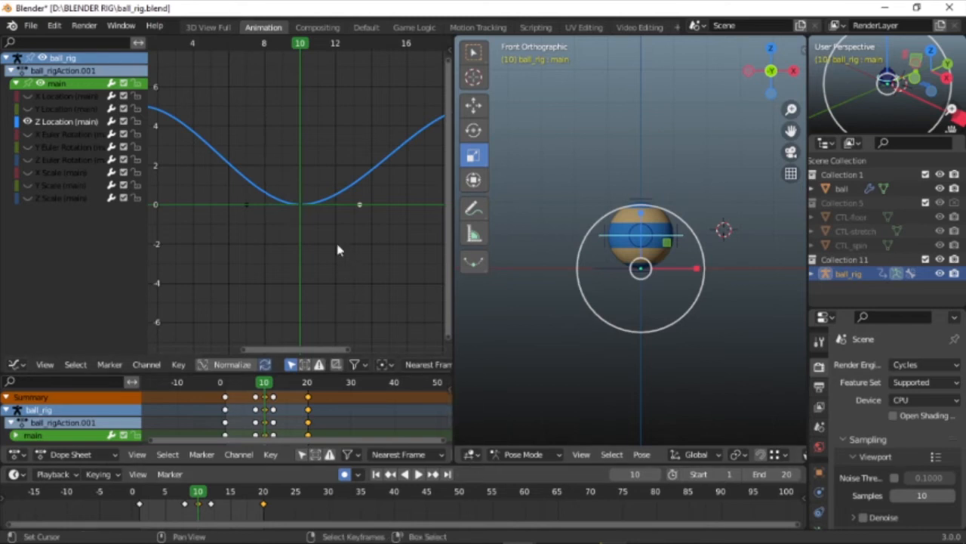
scroll(338, 251, up, 3)
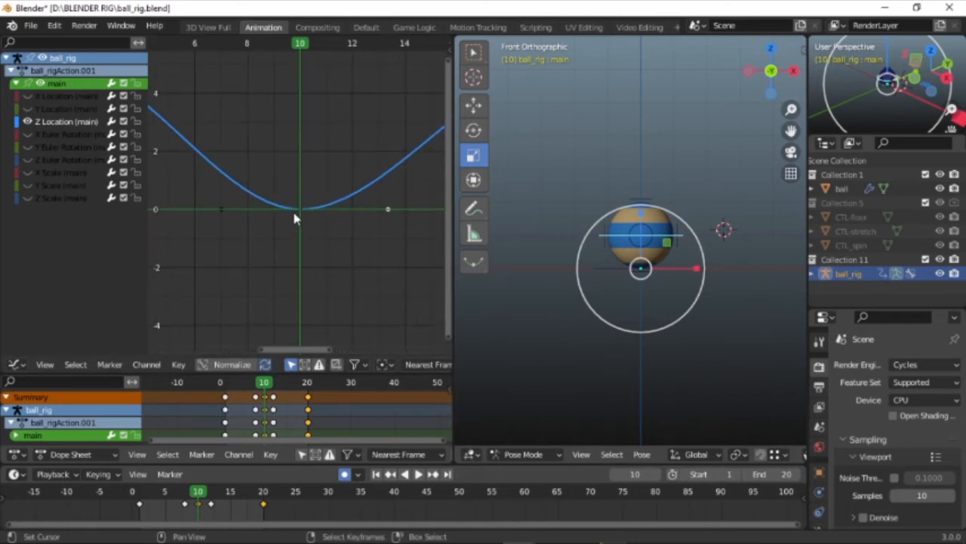
scroll(296, 219, down, 6)
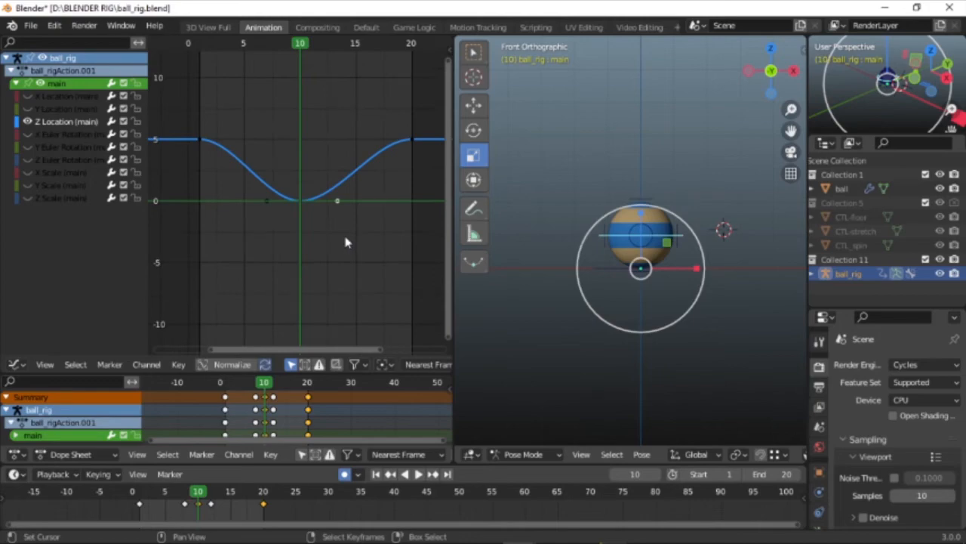
key(Print)
drag(199, 101, 418, 258)
click(432, 126)
drag(307, 199, 300, 199)
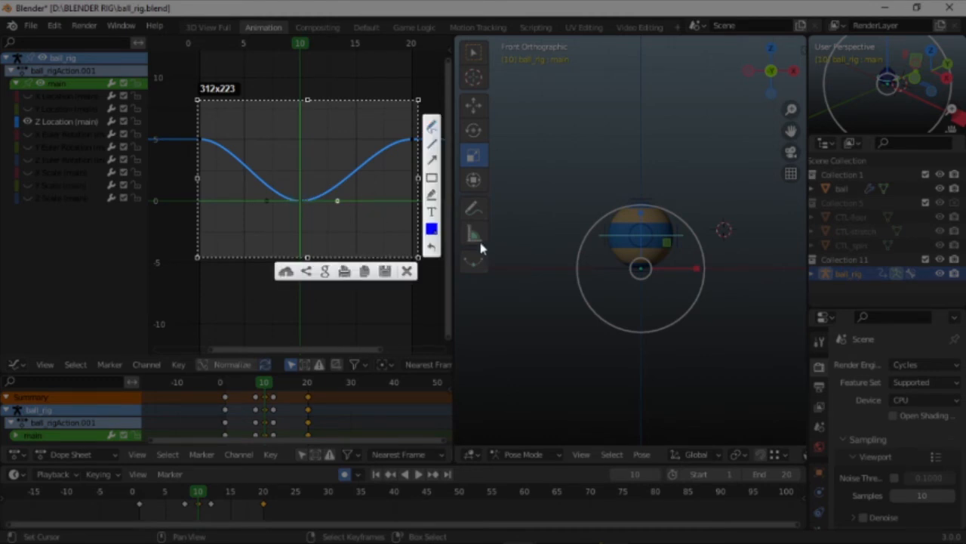
click(431, 229)
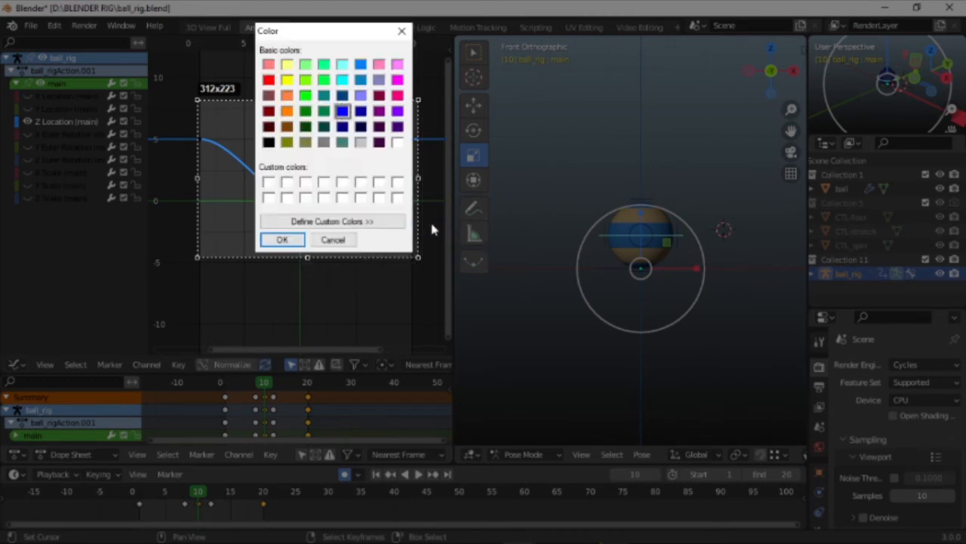
click(269, 80)
click(281, 239)
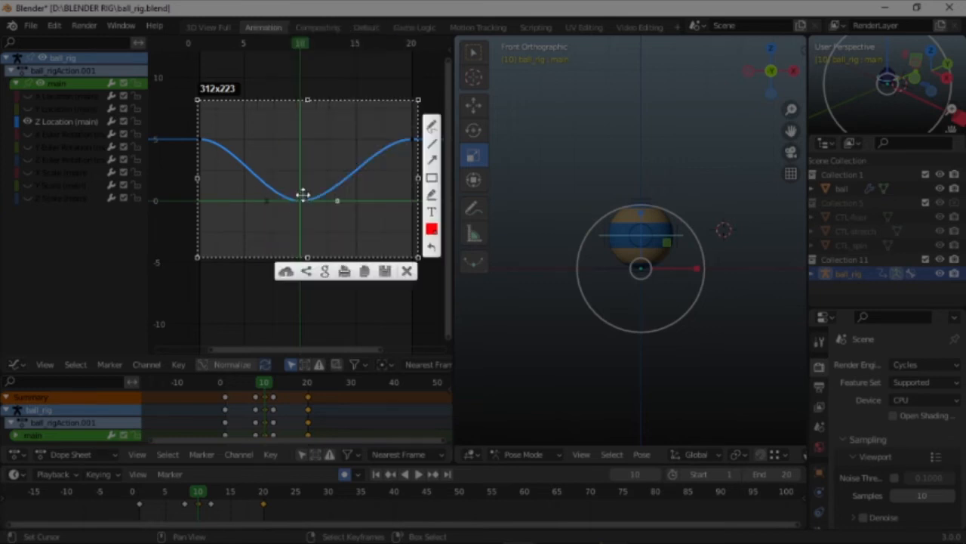
Sketch the flat handles and the desired V-shaped contact over the captured curve in red, and discard the capture.
click(431, 127)
drag(305, 205, 305, 207)
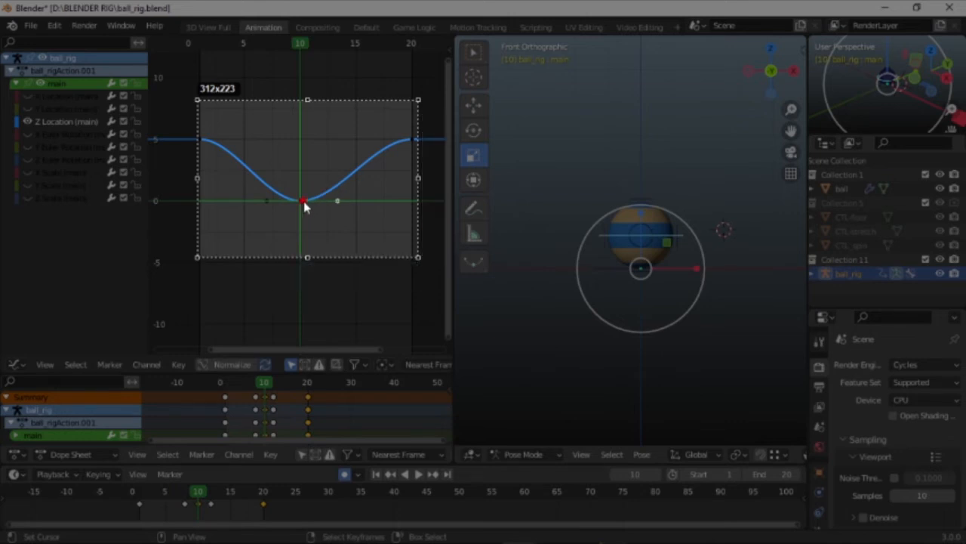
drag(370, 200, 376, 198)
drag(296, 207, 219, 198)
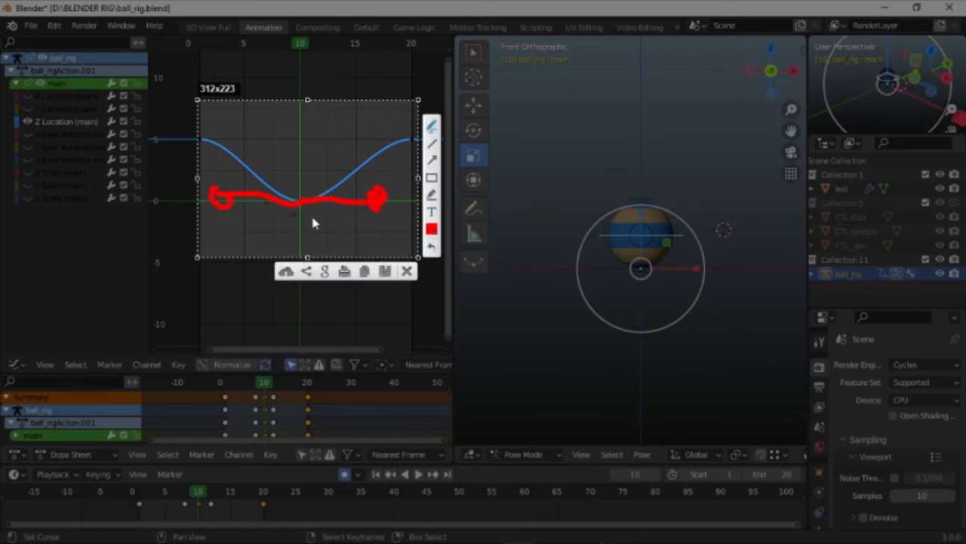
mouse_move(311, 171)
mouse_down()
mouse_move(287, 237)
mouse_move(325, 236)
mouse_move(346, 125)
mouse_up()
mouse_move(306, 202)
mouse_down()
mouse_move(357, 129)
mouse_move(412, 116)
mouse_move(273, 156)
mouse_move(226, 129)
mouse_up()
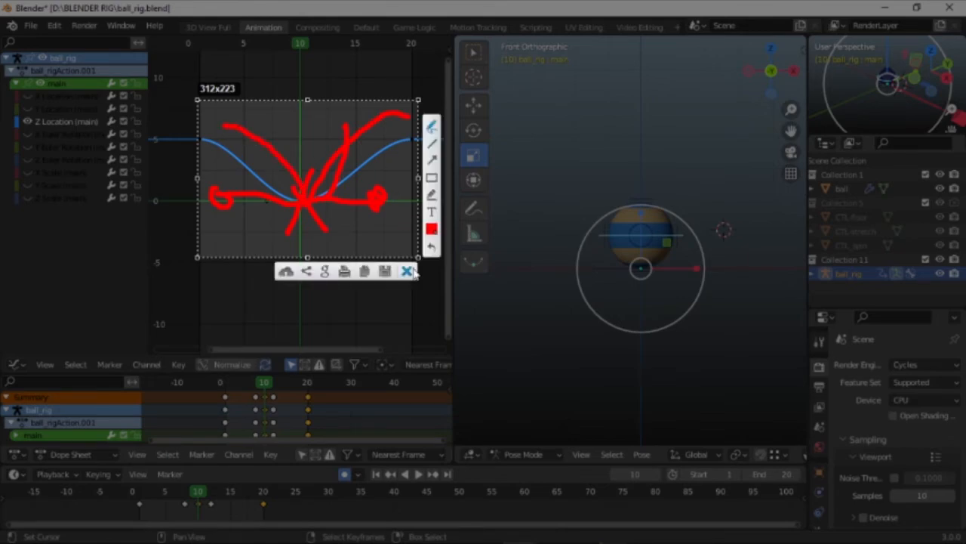
click(408, 269)
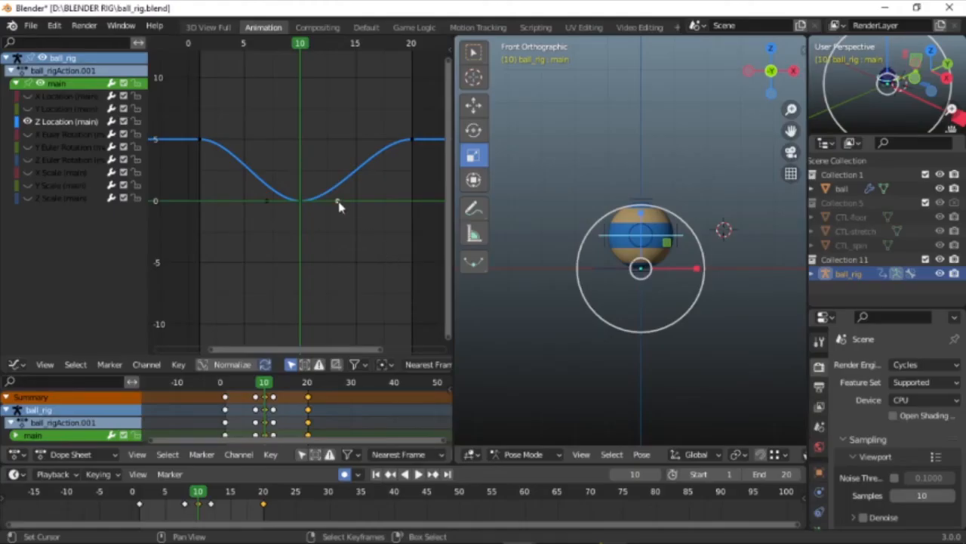
drag(339, 199, 345, 146)
right_click(345, 147)
click(344, 180)
key(Escape)
drag(318, 168, 364, 243)
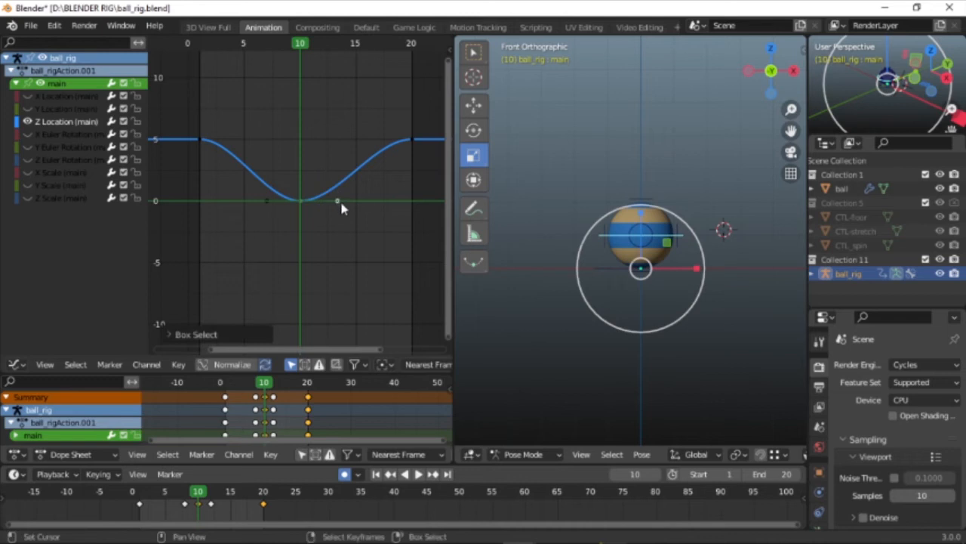
key(g)
key(Escape)
click(327, 198)
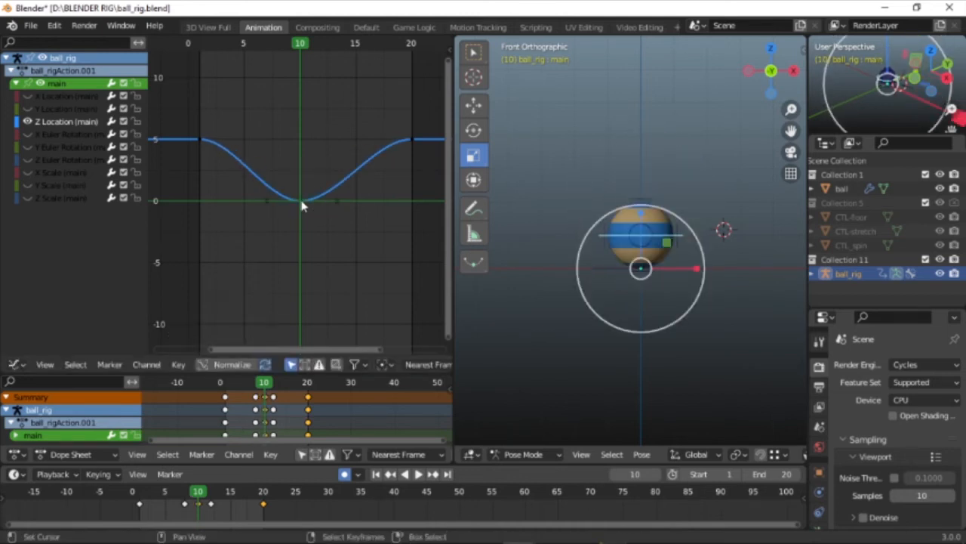
Raise the right and left handles of the frame 10 key separately to about value 5, forming a sharp V.
click(337, 203)
key(g)
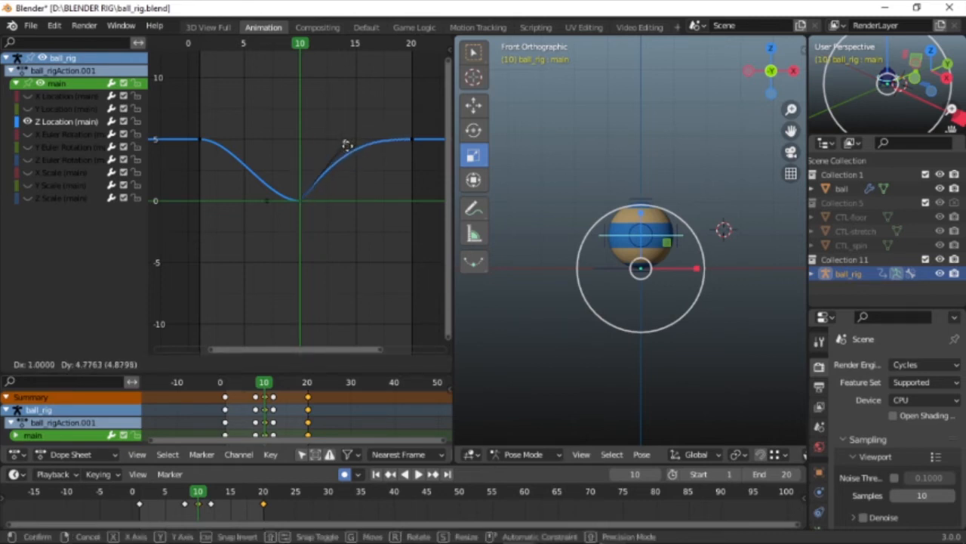
click(347, 145)
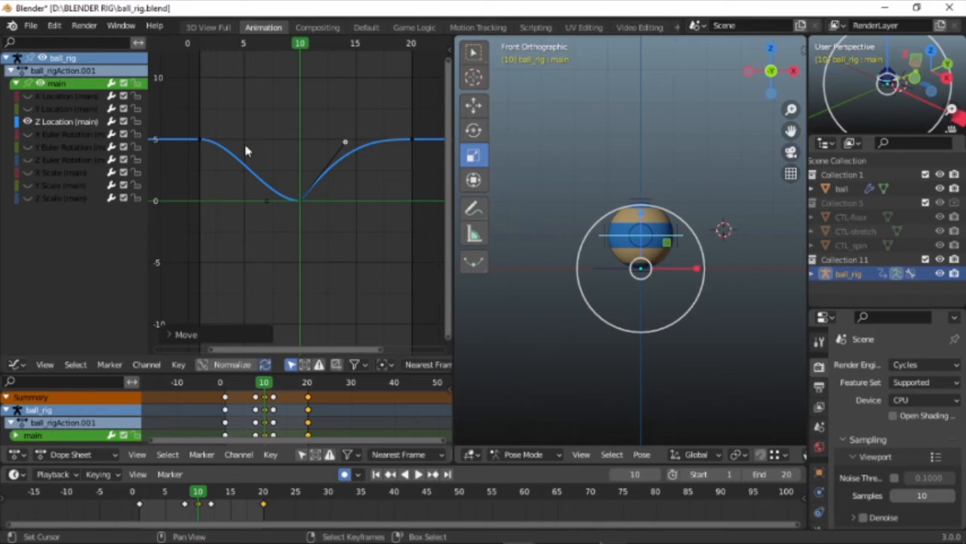
click(268, 201)
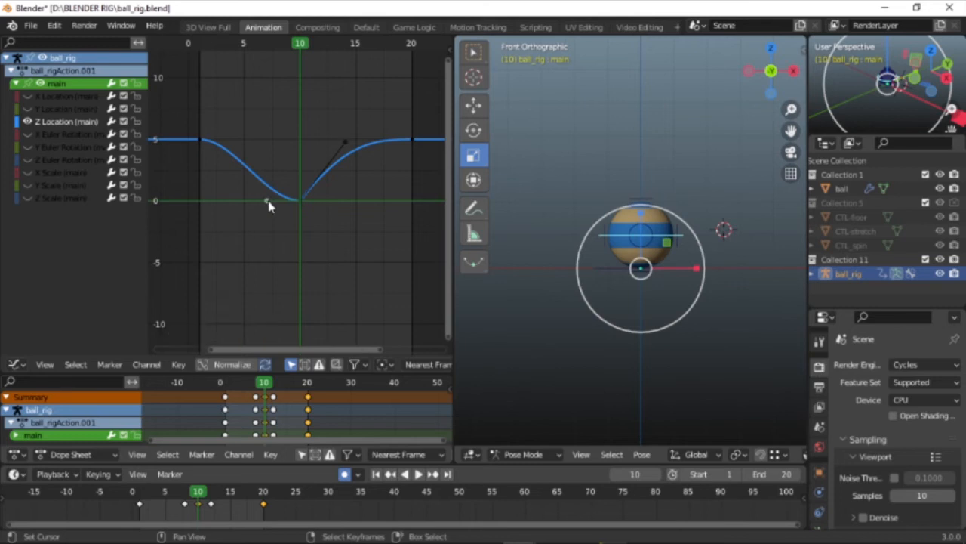
key(g)
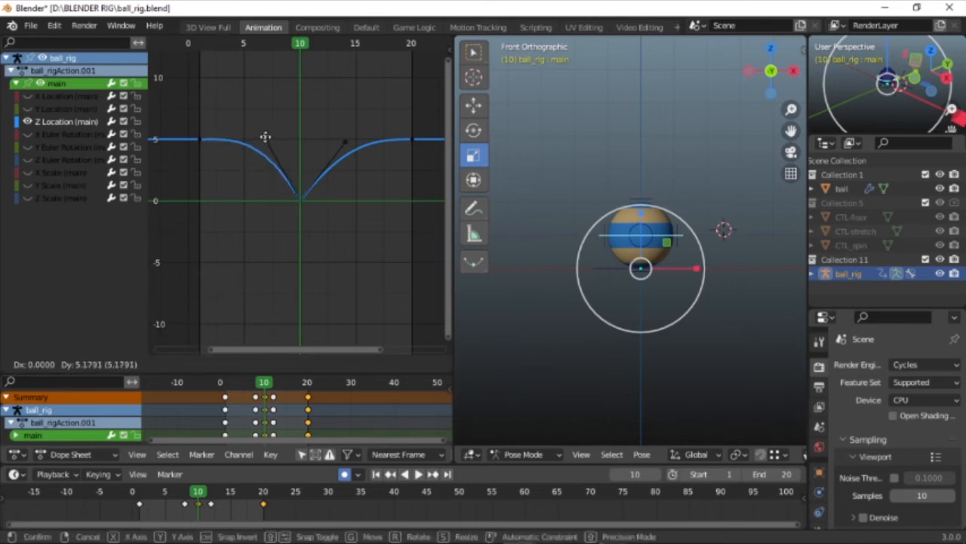
click(261, 138)
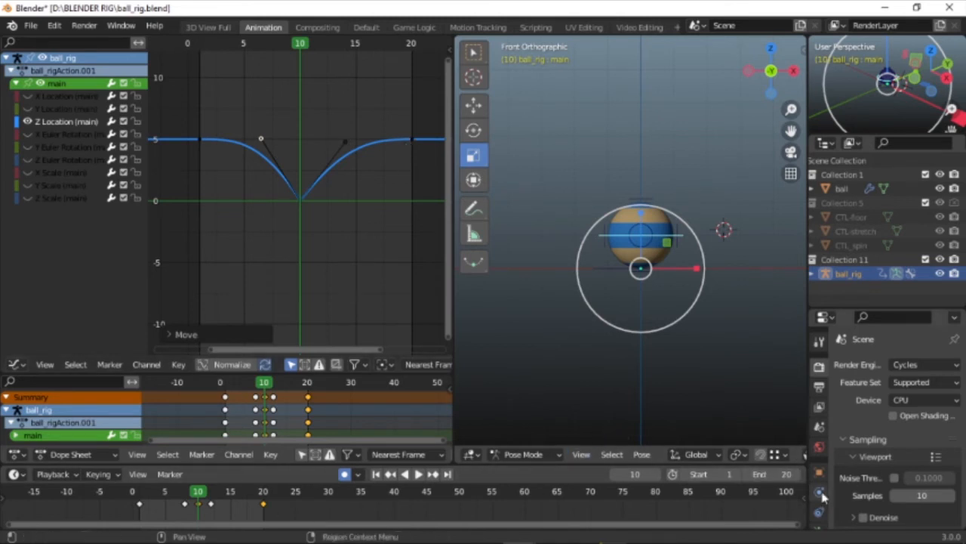
Play the bounce with the V-shaped contact, stop it, scrub to frame 9, and play and stop it again.
click(419, 474)
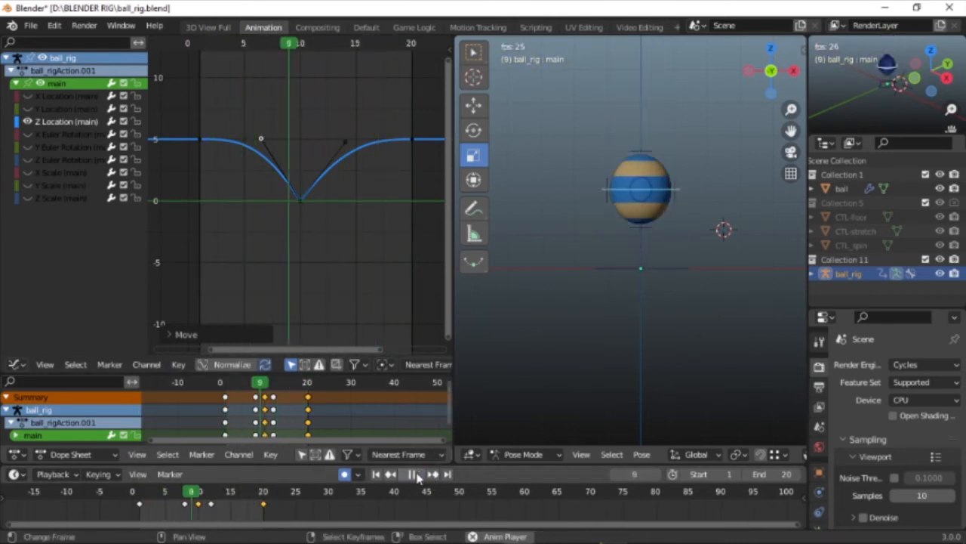
key(space)
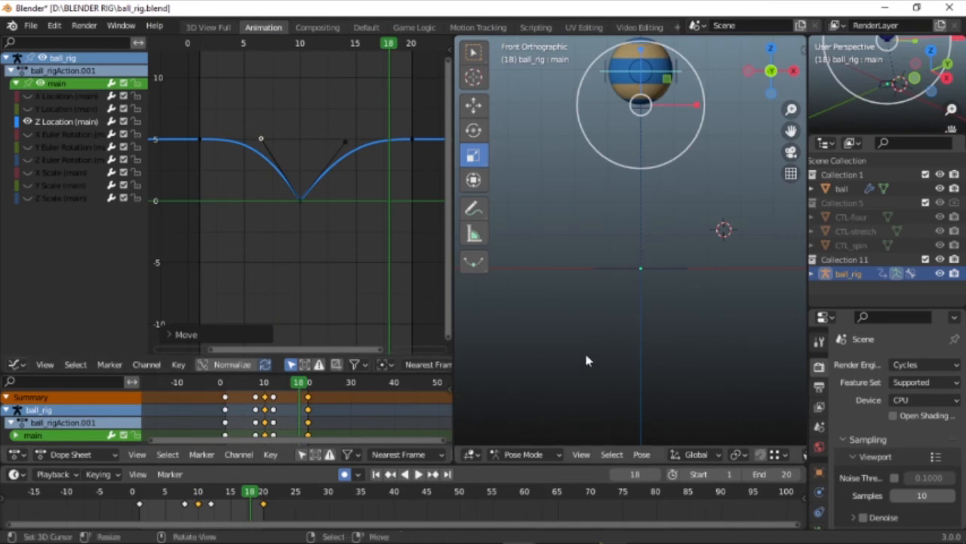
mouse_move(463, 542)
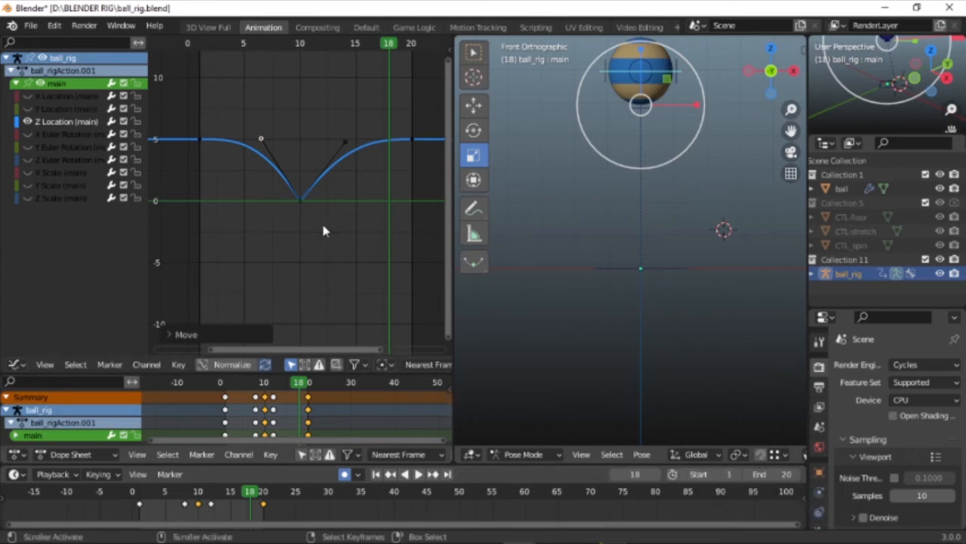
drag(264, 44, 289, 46)
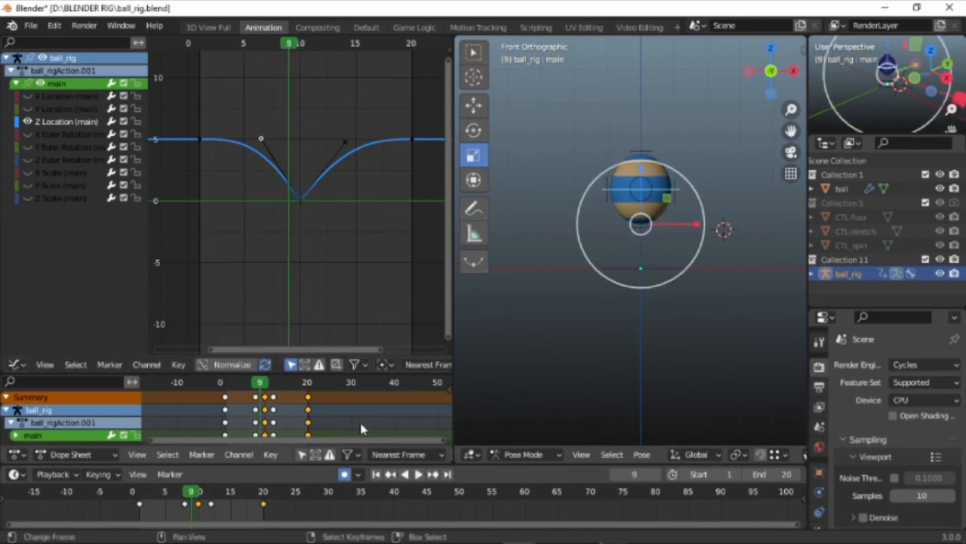
click(418, 475)
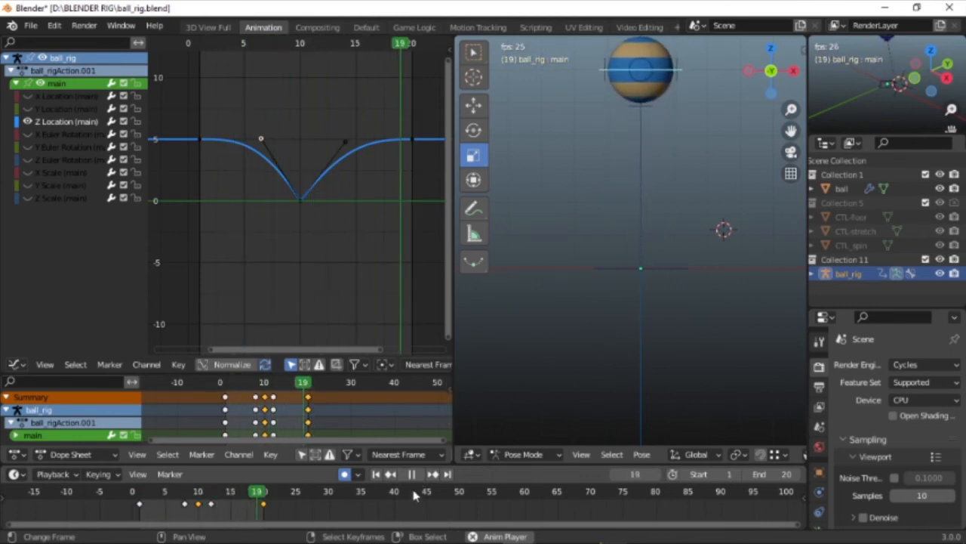
click(412, 474)
Select the frame 10 key with both its handles and set the handle type to Aligned.
key(b)
drag(276, 239, 333, 124)
key(b)
drag(253, 251, 369, 90)
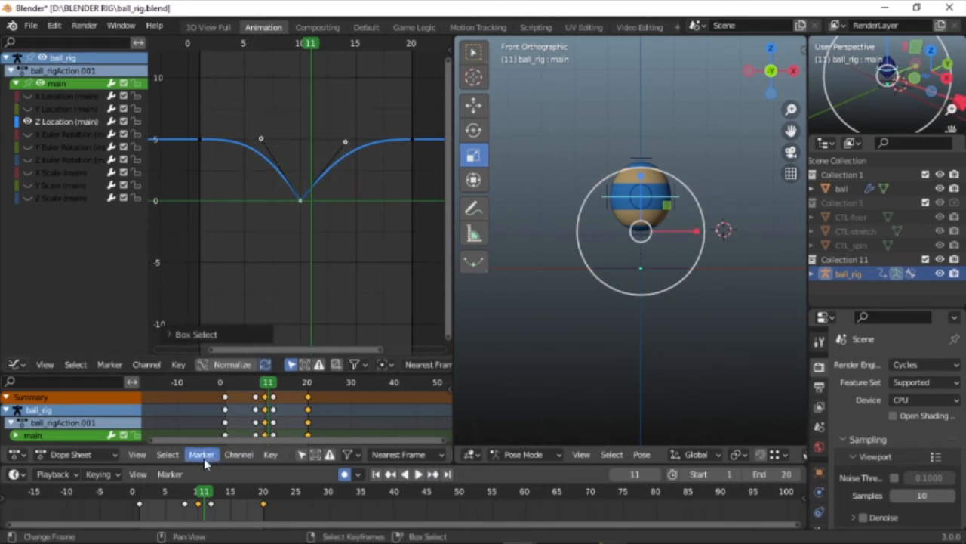
click(271, 453)
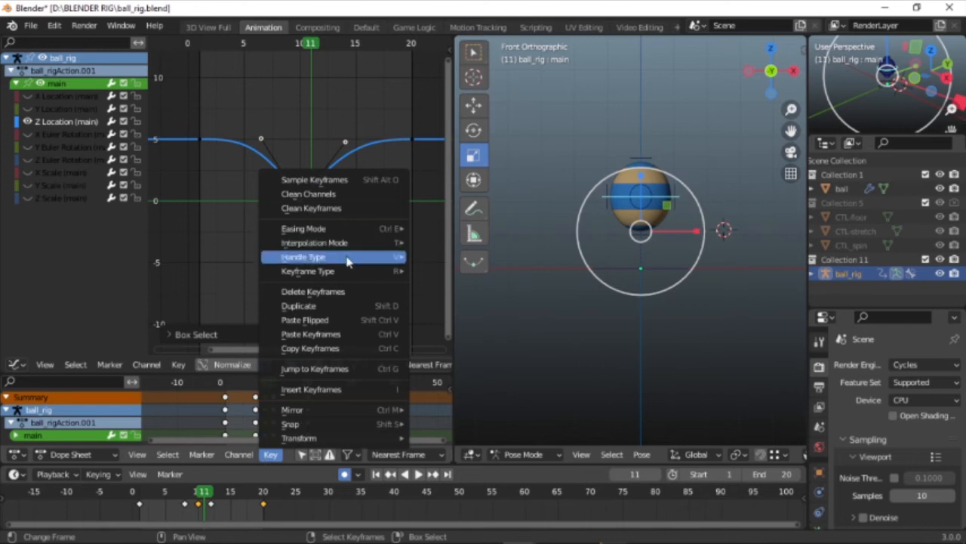
mouse_move(343, 259)
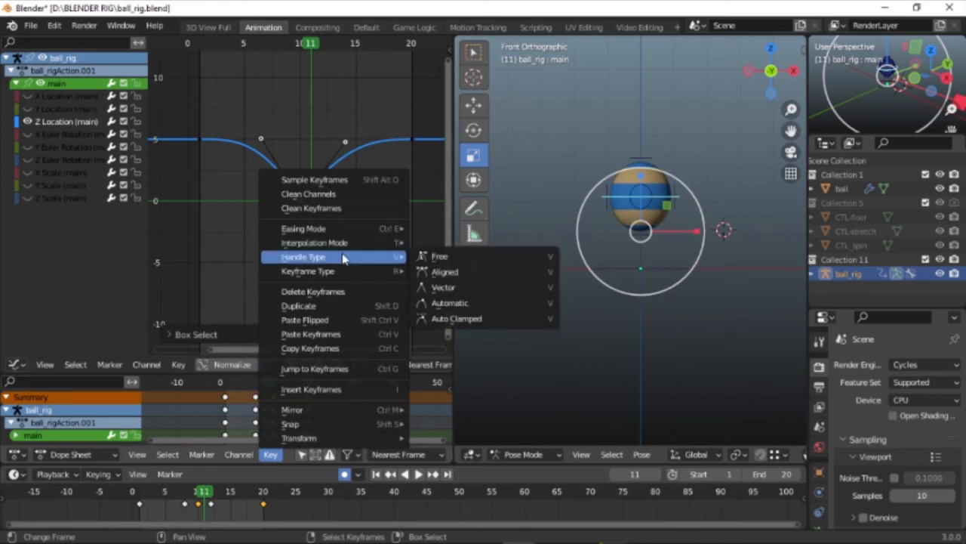
click(444, 272)
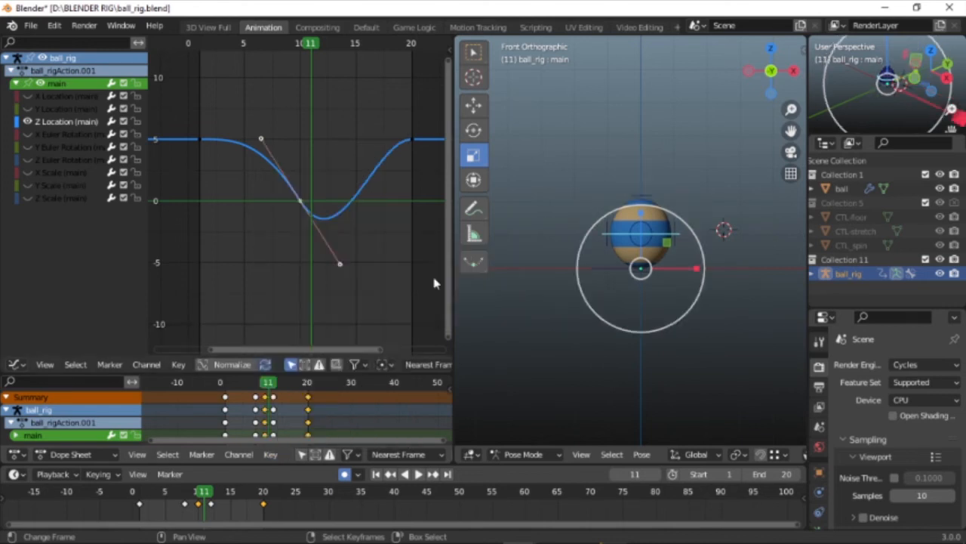
Try rotating the frame 10 key's aligned handles by about -58 degrees so they lie flat at the contact.
key(g)
right_click(352, 265)
scroll(302, 206, up, 2)
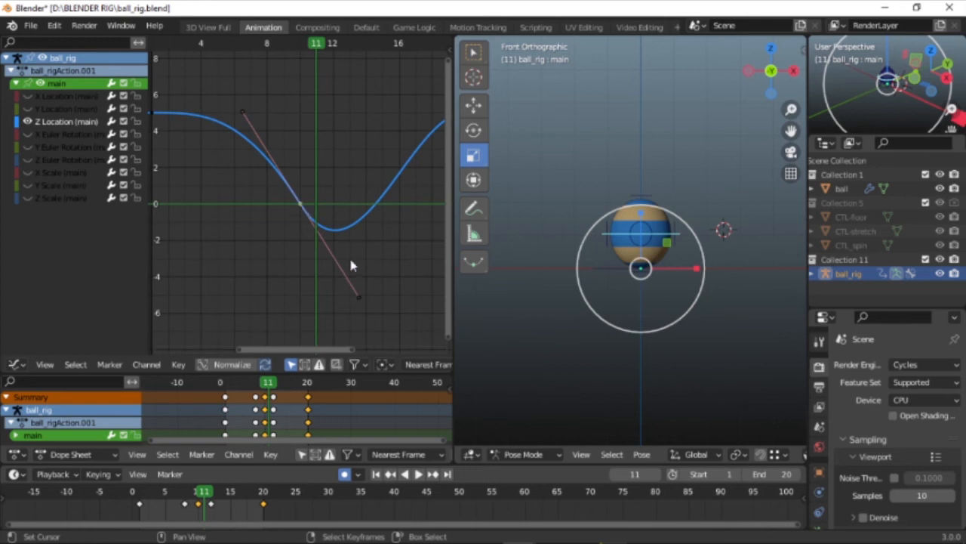
key(r)
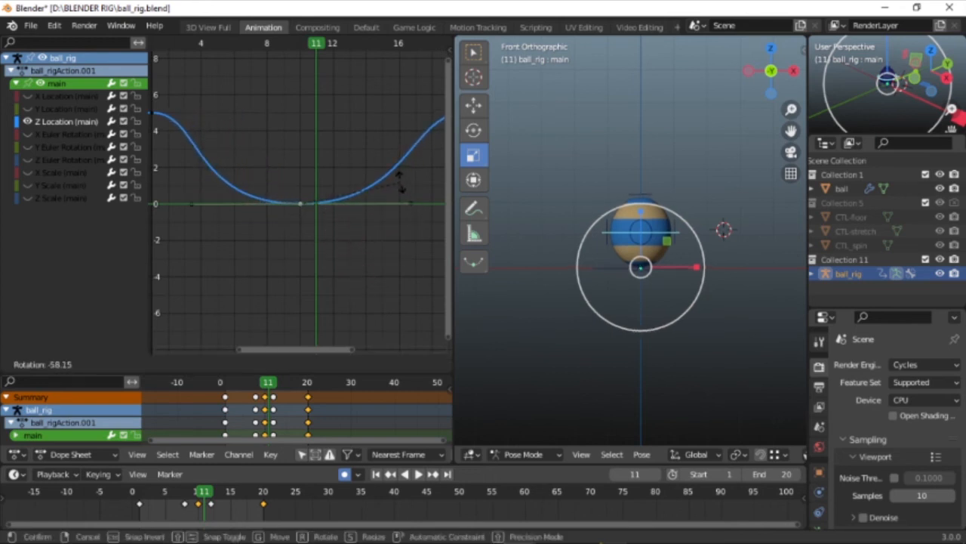
click(396, 178)
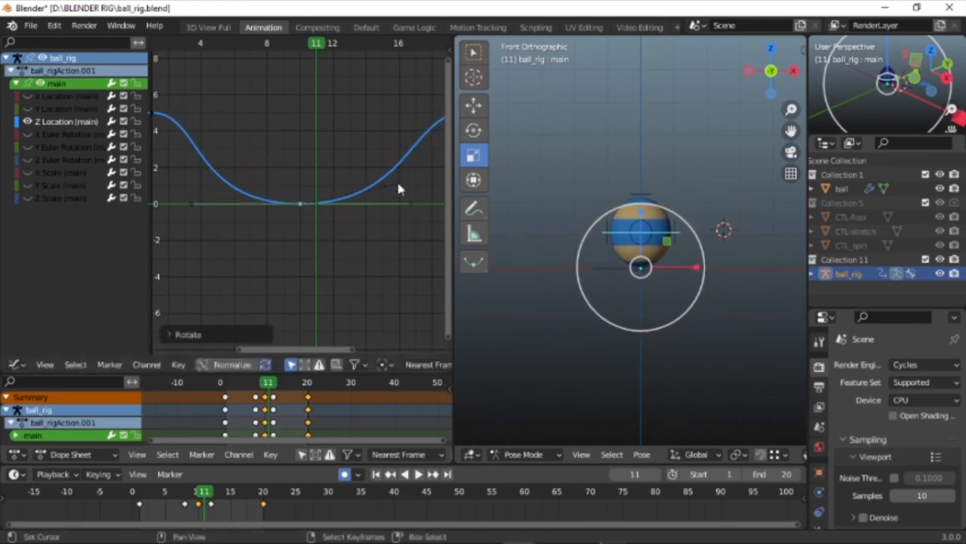
scroll(284, 226, down, 2)
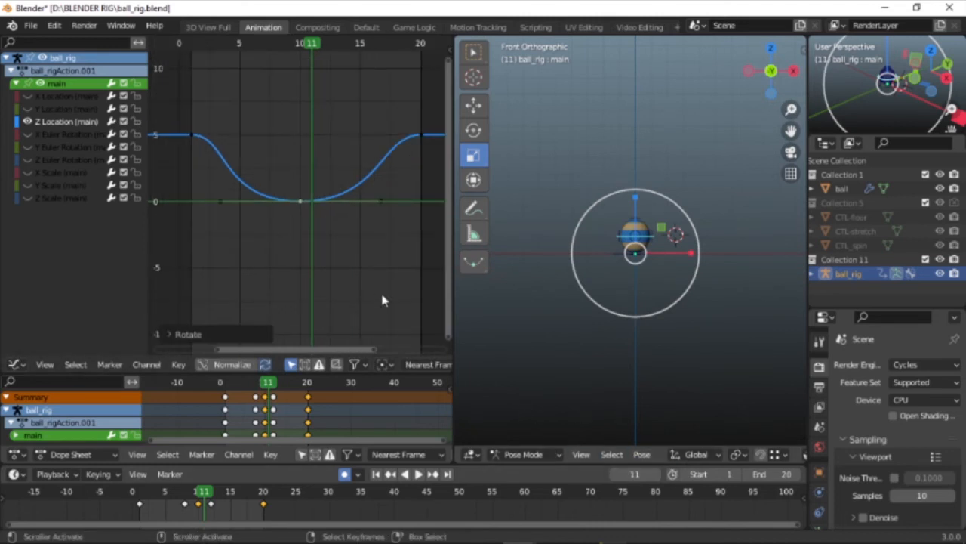
Scale the frame 10 key's flat handles to about half their length and play the bounce.
key(s)
click(330, 255)
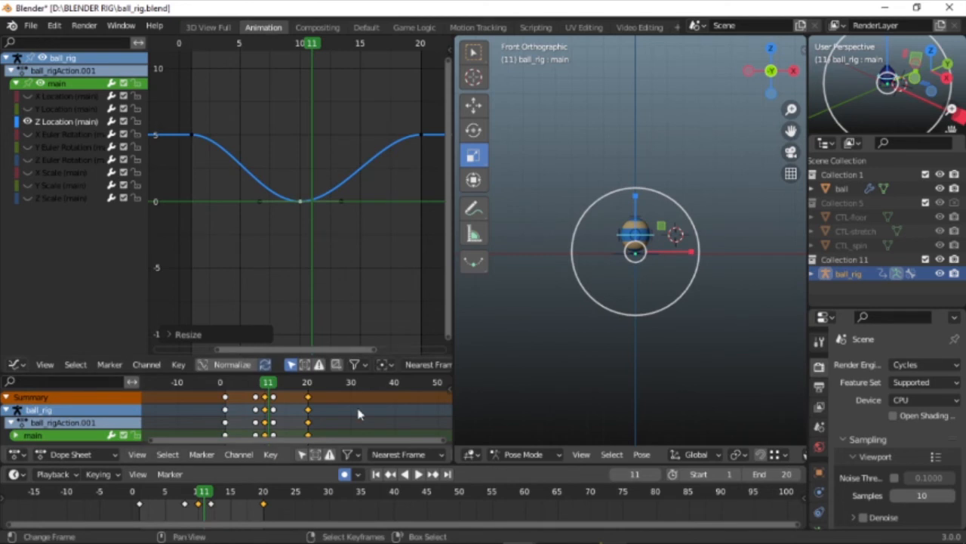
click(419, 474)
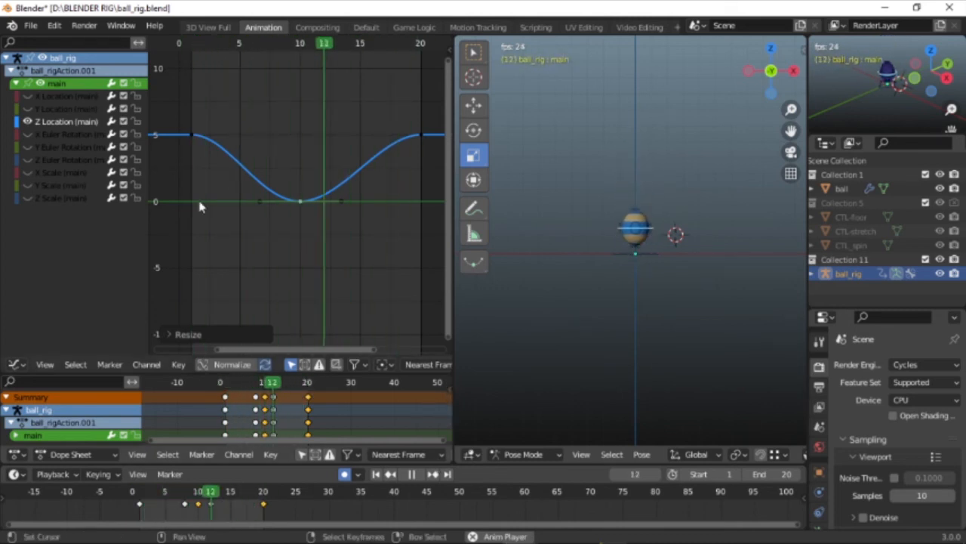
Undo the handle scaling, rotation and Aligned handle type to restore the V-shaped contact, and stop playback.
key(ctrl+z)
key(ctrl+z)
key(ctrl+z)
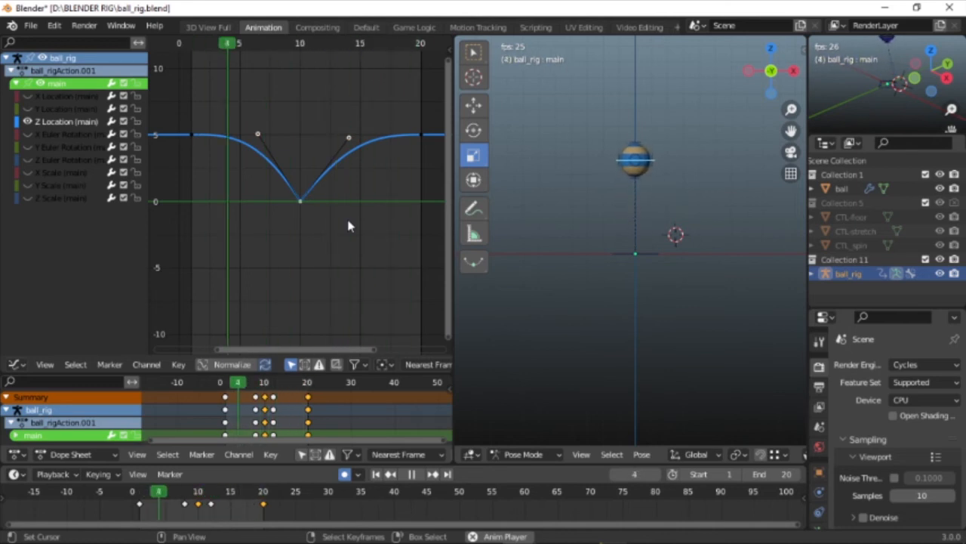
key(Escape)
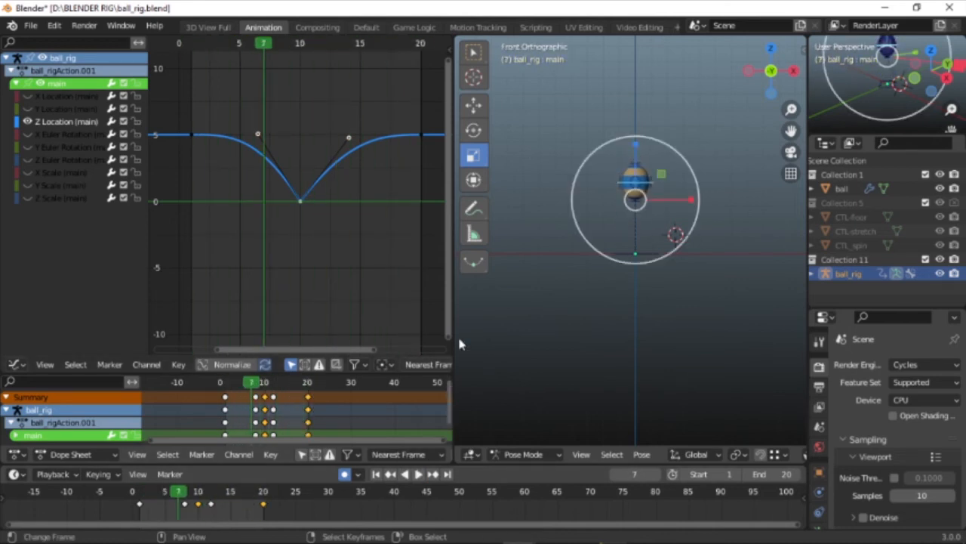
Deselect the main control and widen the 3D viewport by narrowing the Graph Editor beside it.
right_click(626, 305)
middle_drag(674, 315, 597, 307)
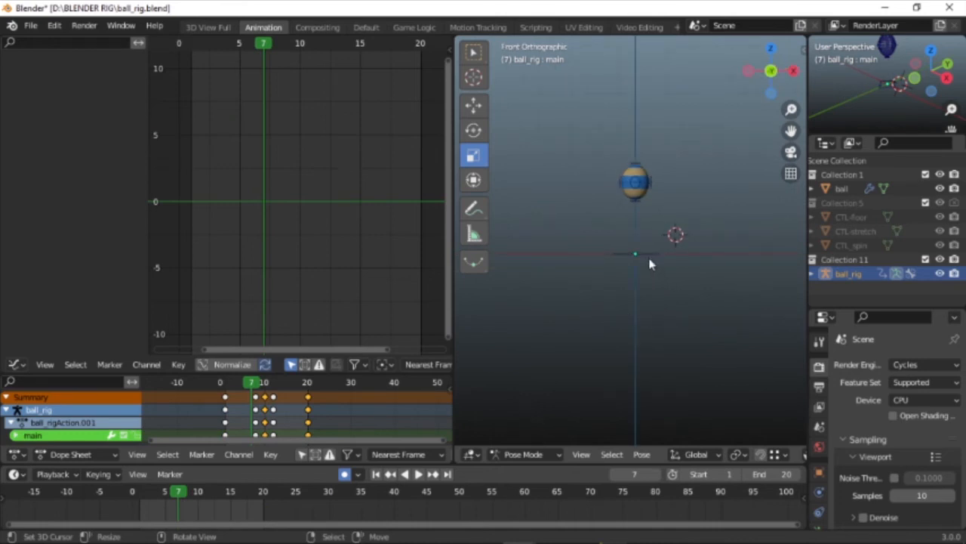
drag(453, 278, 266, 262)
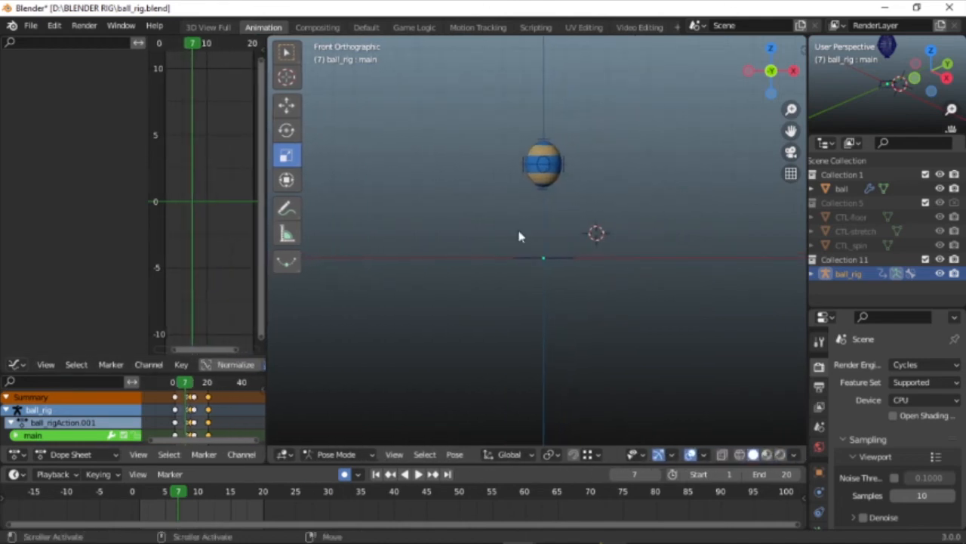
Toggle the rig between Object Mode and Pose Mode, selecting the floor control before and the spin control after the switch.
click(570, 256)
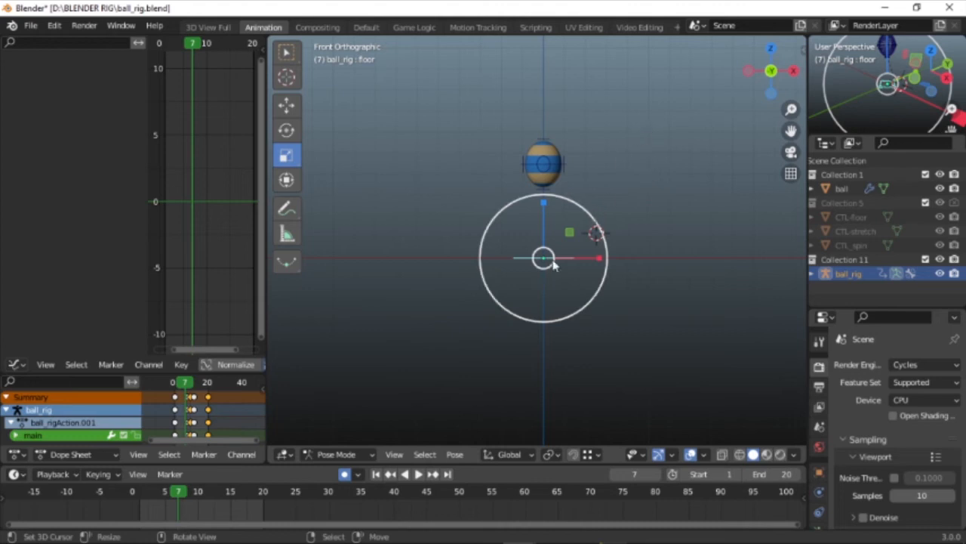
scroll(593, 191, up, 2)
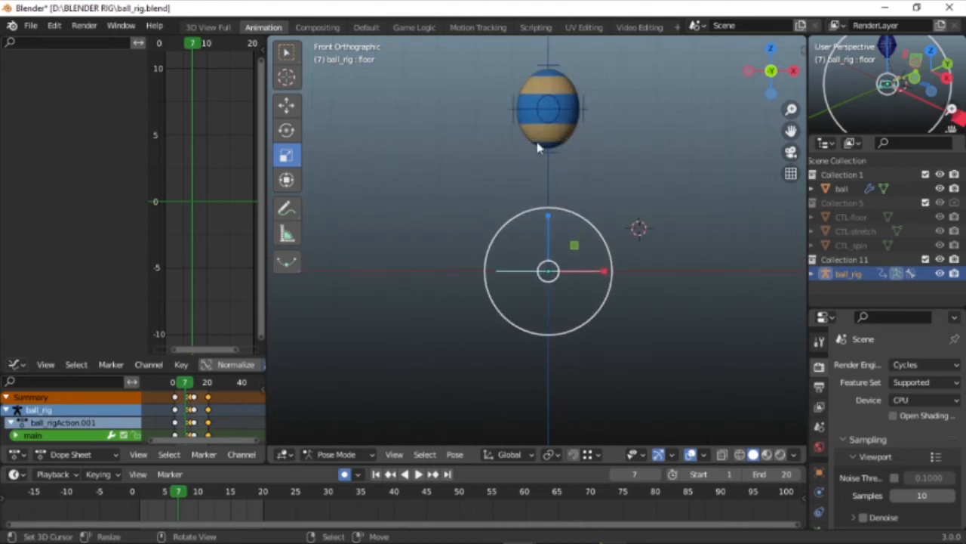
click(330, 455)
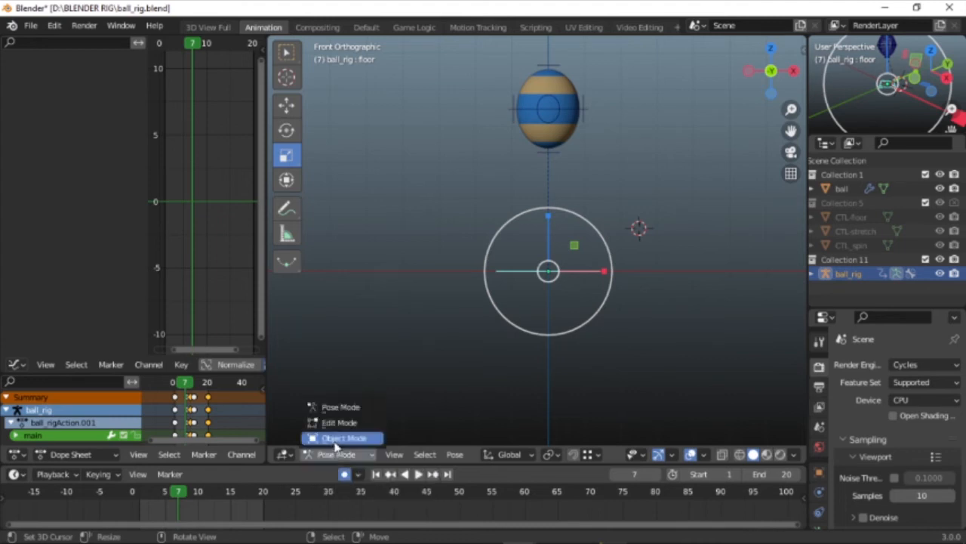
click(336, 440)
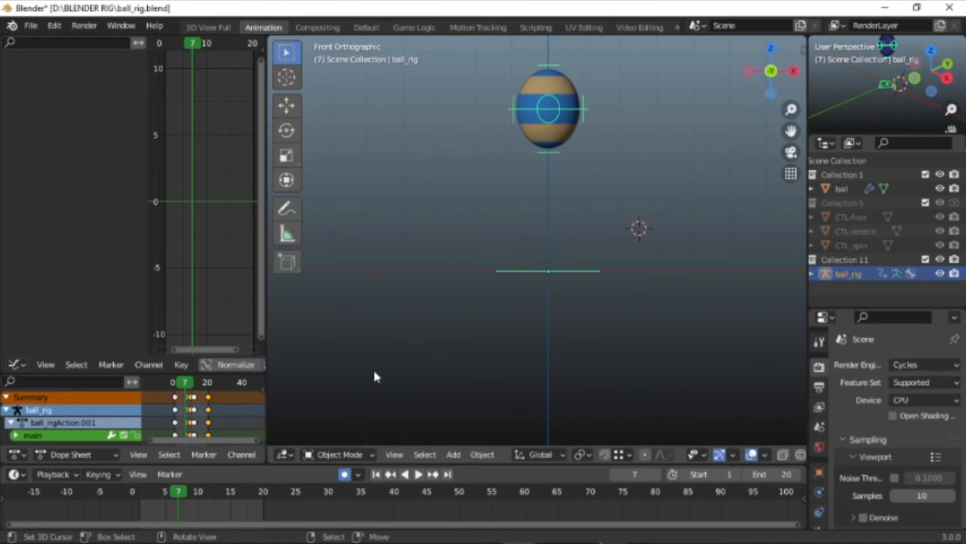
click(348, 456)
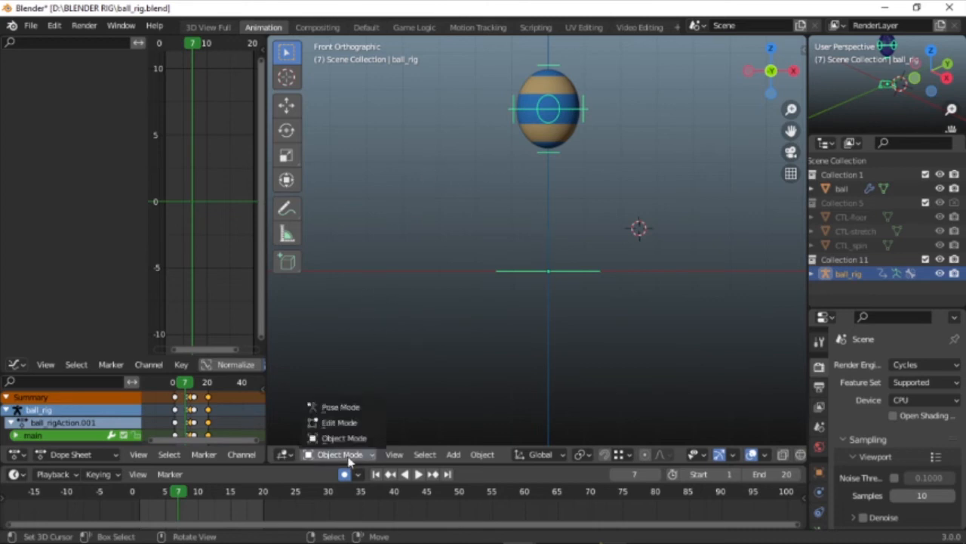
click(349, 408)
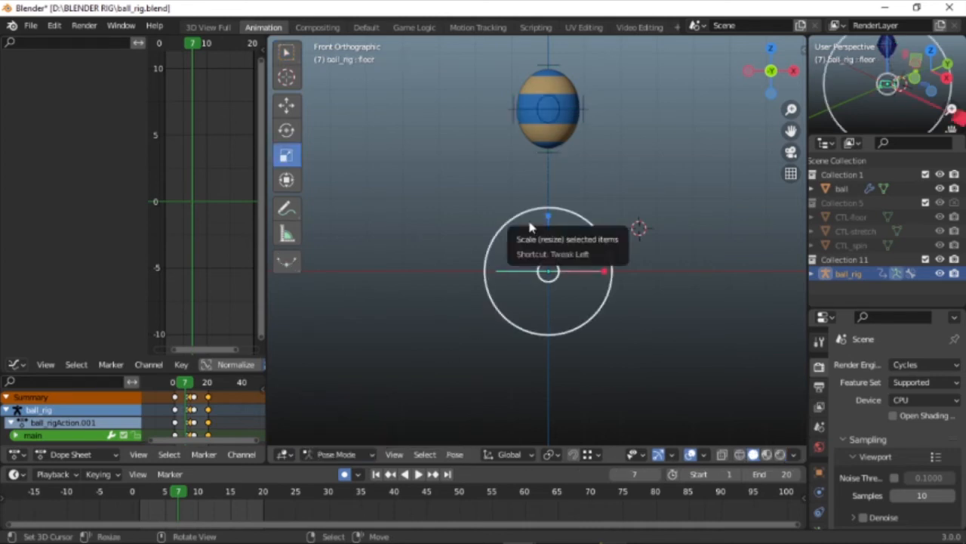
click(557, 164)
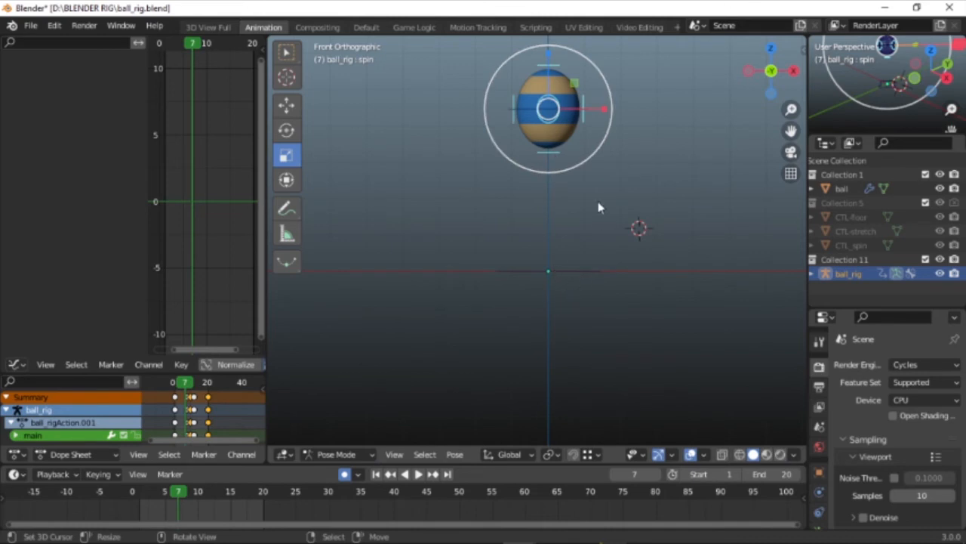
Switch to Object Mode with the rig deselected and reset the 3D cursor to the world origin.
click(365, 453)
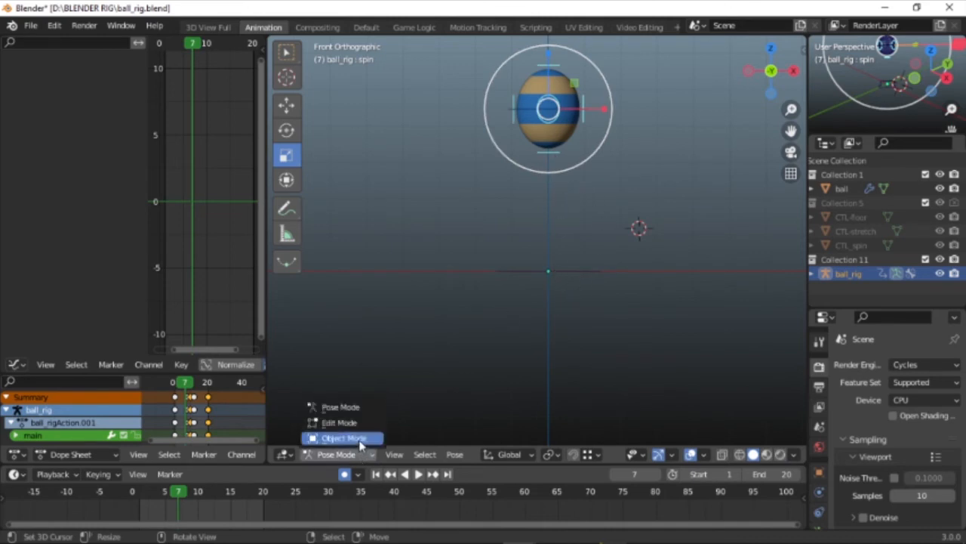
click(360, 439)
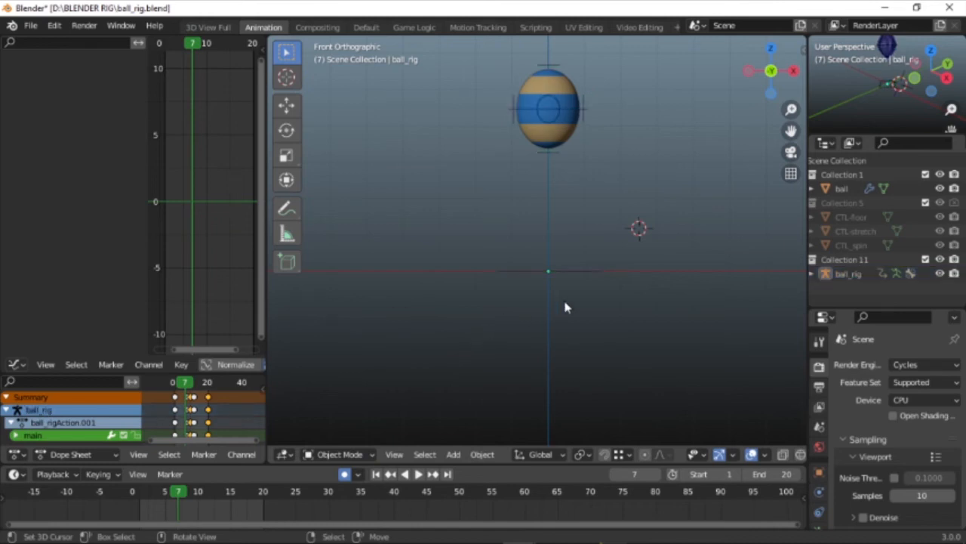
key(shift+c)
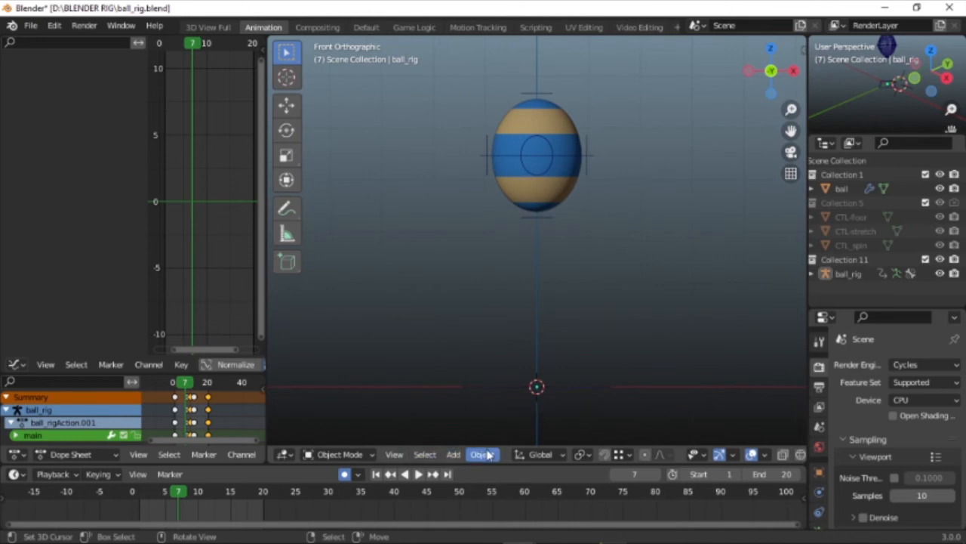
Add a camera at the world origin and align it to the front view of the ball.
click(454, 455)
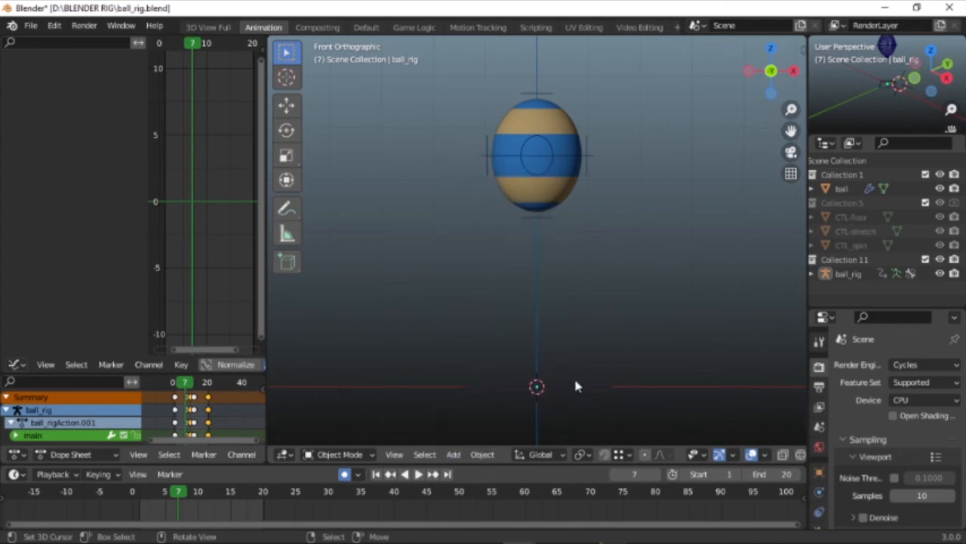
click(453, 454)
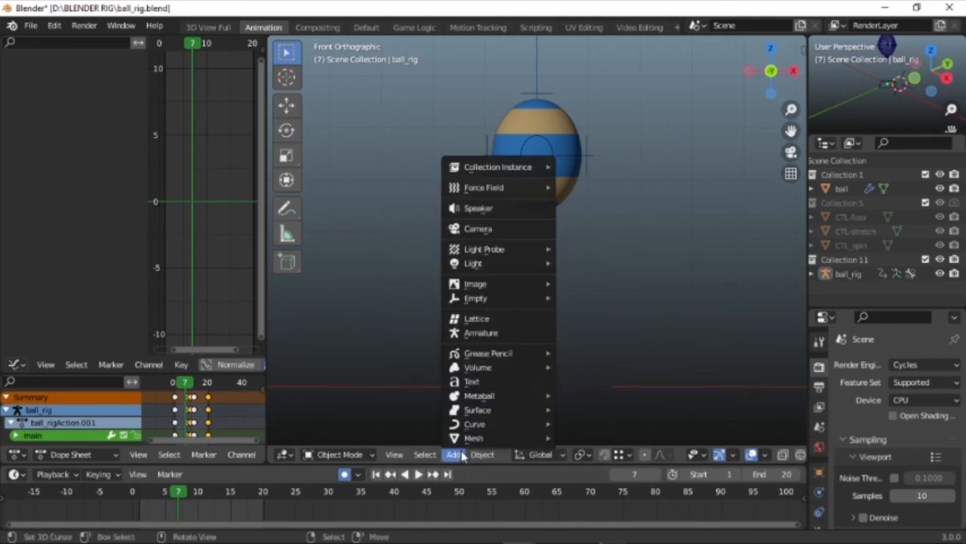
click(480, 229)
scroll(620, 271, down, 6)
middle_drag(641, 268, 595, 282)
key(KP_1)
scroll(545, 239, up, 5)
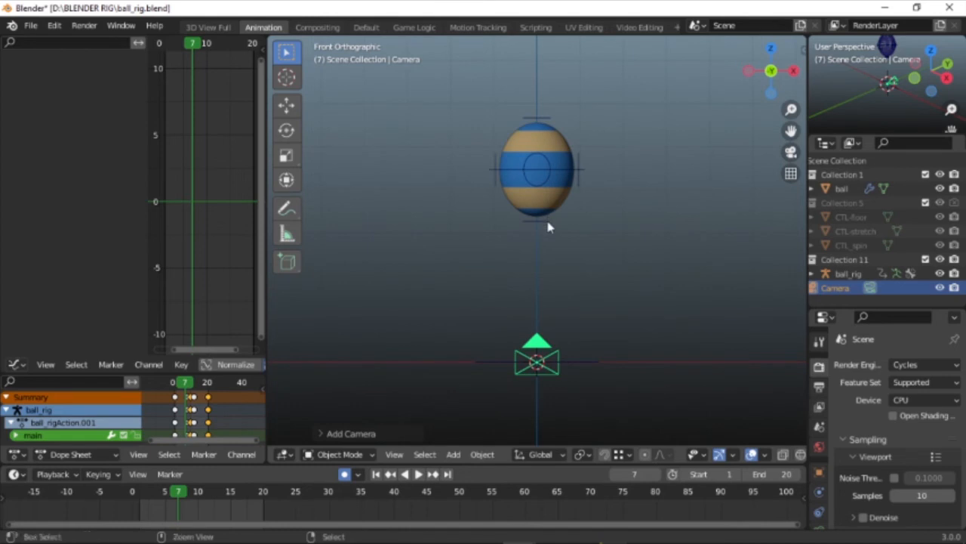
key(ctrl+KP_0)
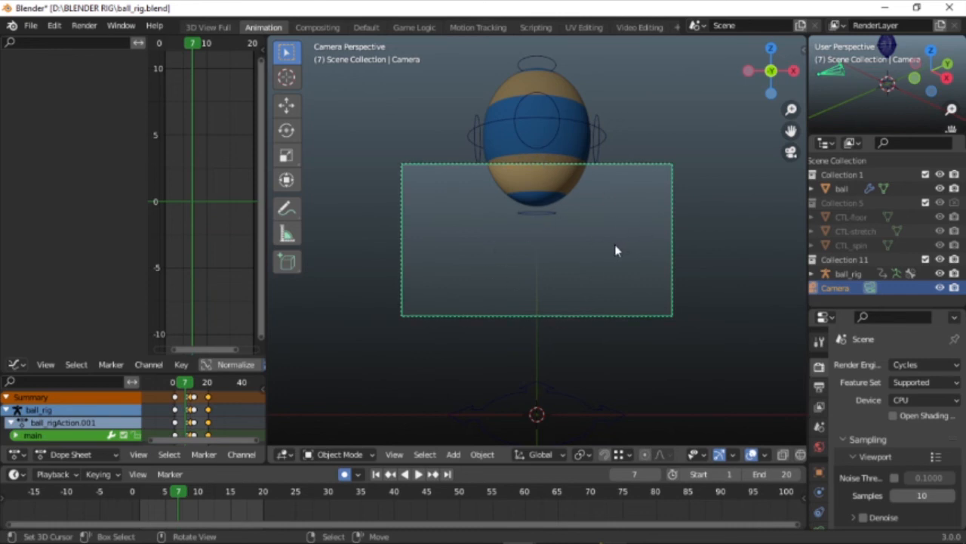
Enable the Camera to View lock in the camera view.
key(n)
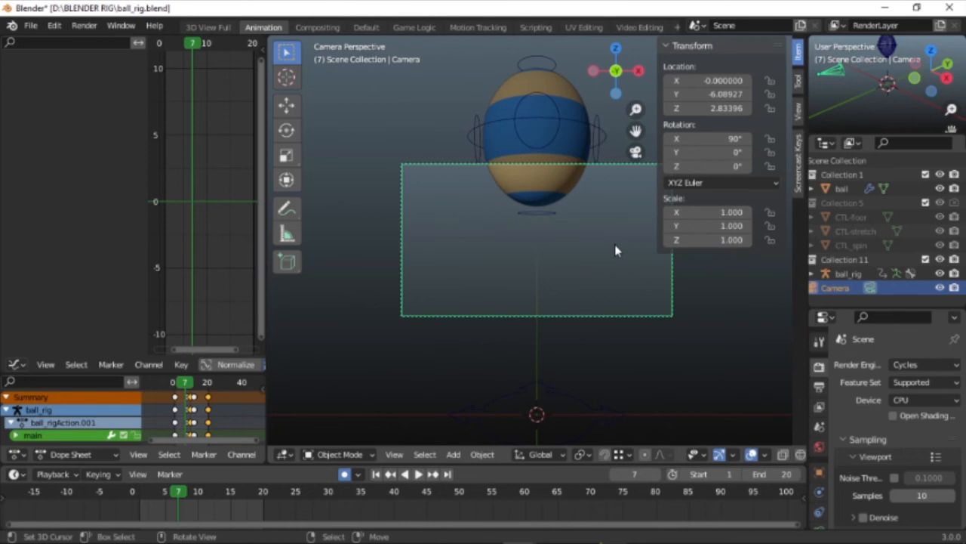
click(798, 111)
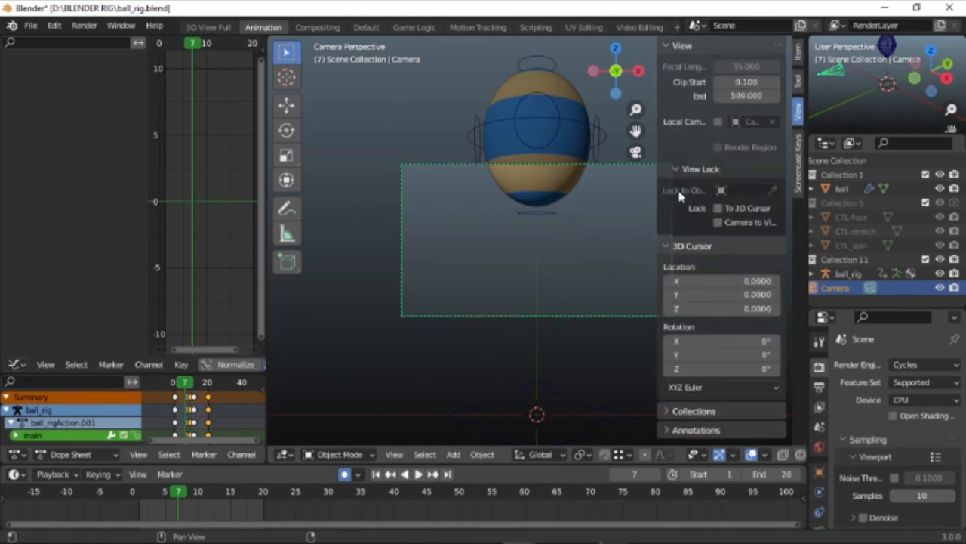
click(722, 224)
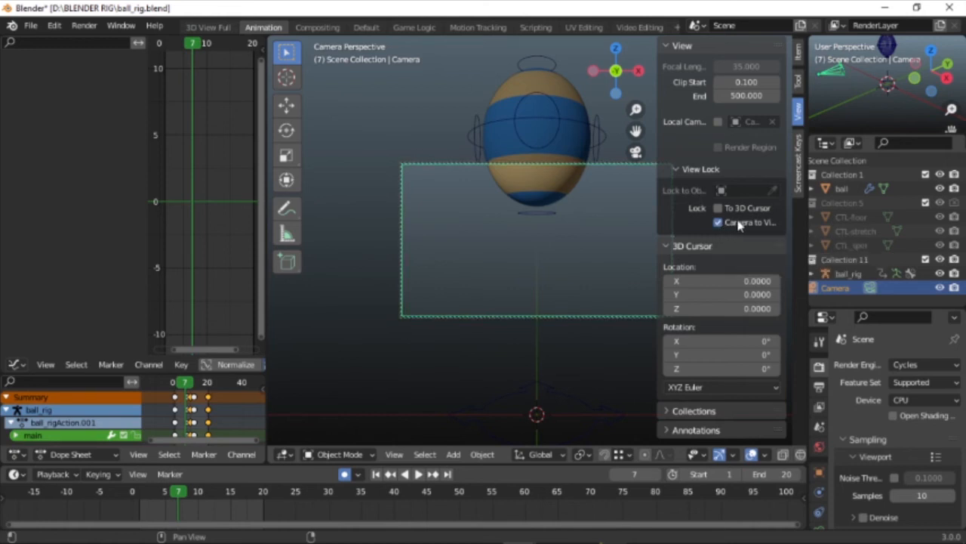
Pull the camera back and angle it to frame the ball and floor, and play the bounce in camera view.
scroll(504, 284, down, 4)
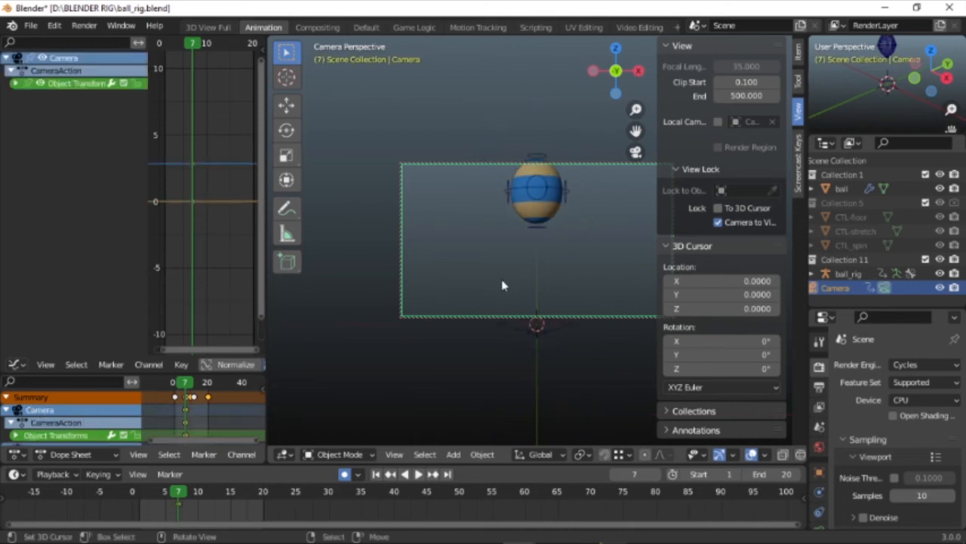
middle_drag(548, 259, 562, 272)
drag(155, 502, 147, 504)
key(space)
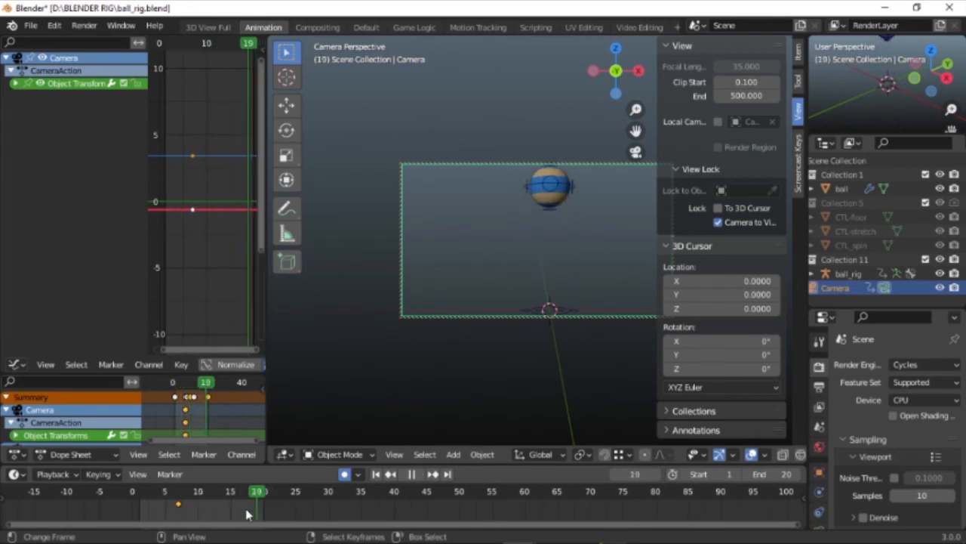
Stop playback, turn off auto keying and delete the camera's keyframe at frame 7.
key(space)
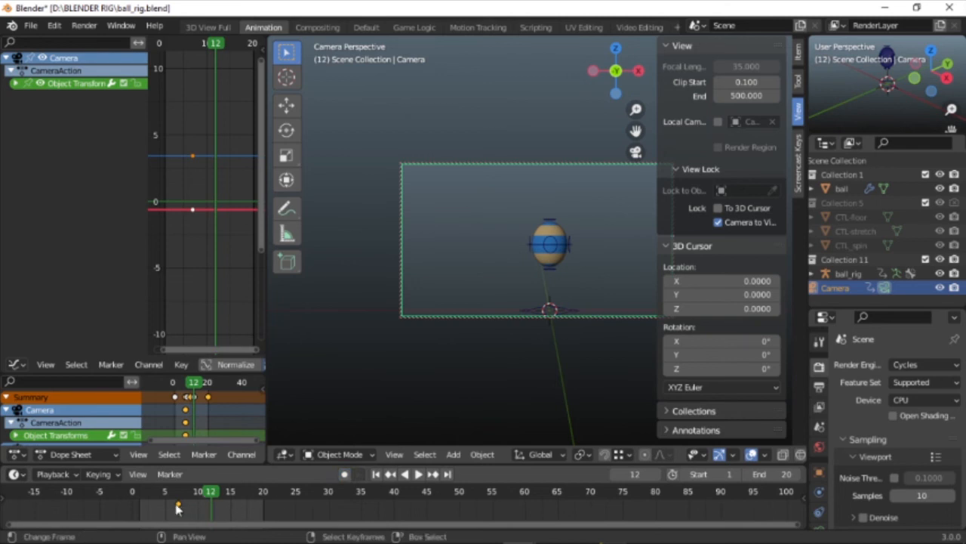
key(x)
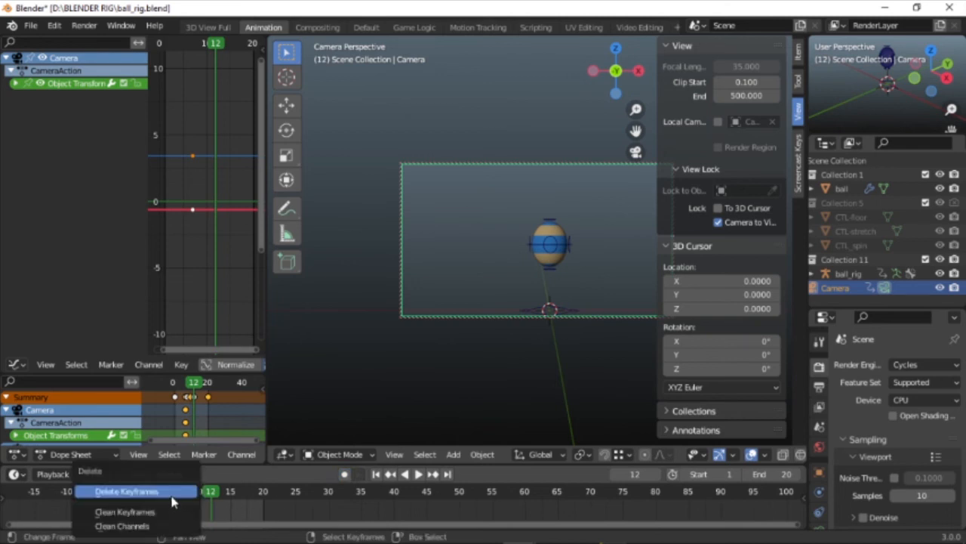
click(170, 495)
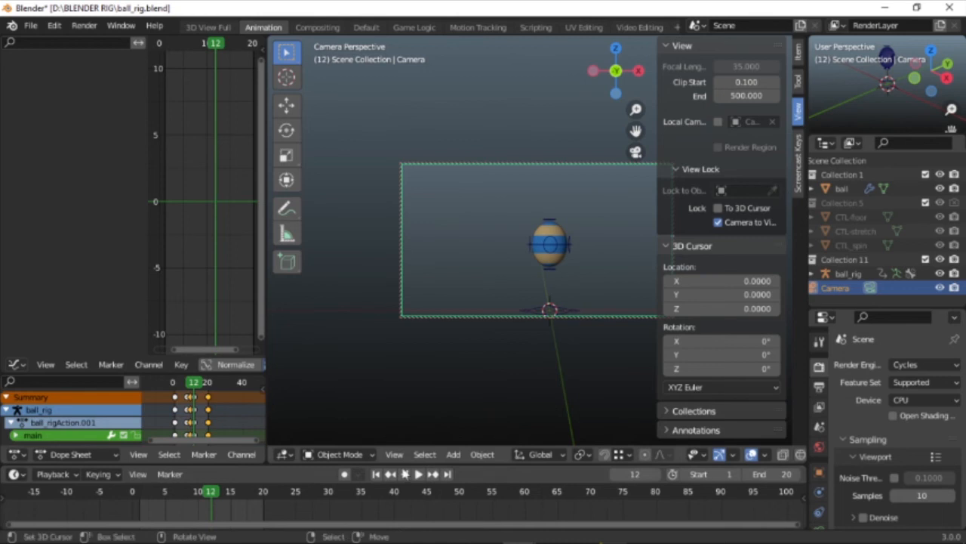
Adjust the camera framing so the ball has more headroom, and play the bounce in camera view.
shift+middle_drag(554, 218, 561, 236)
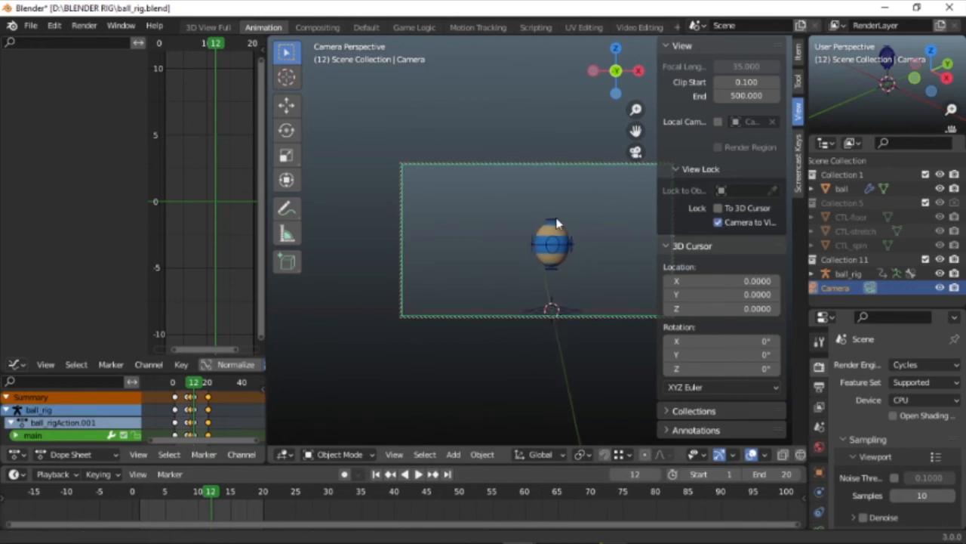
scroll(555, 219, down, 1)
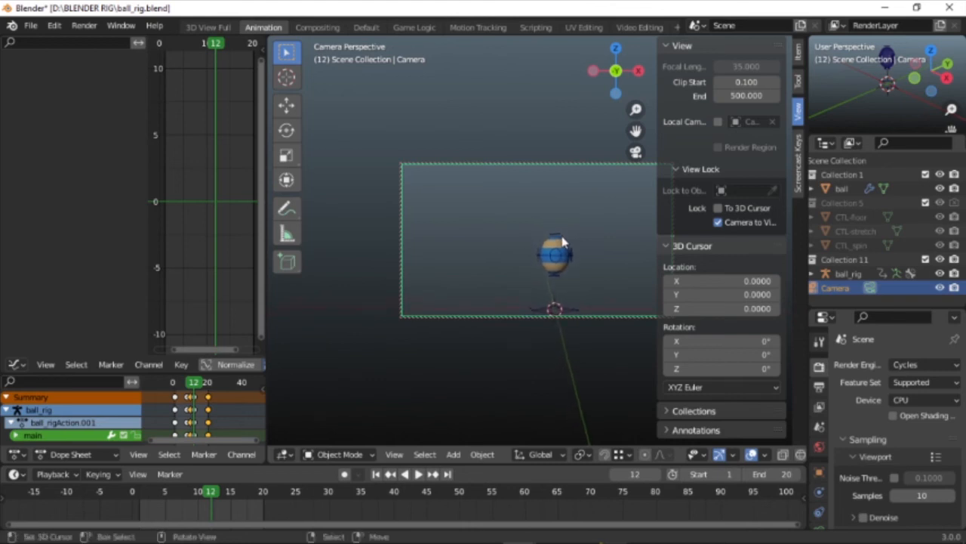
key(space)
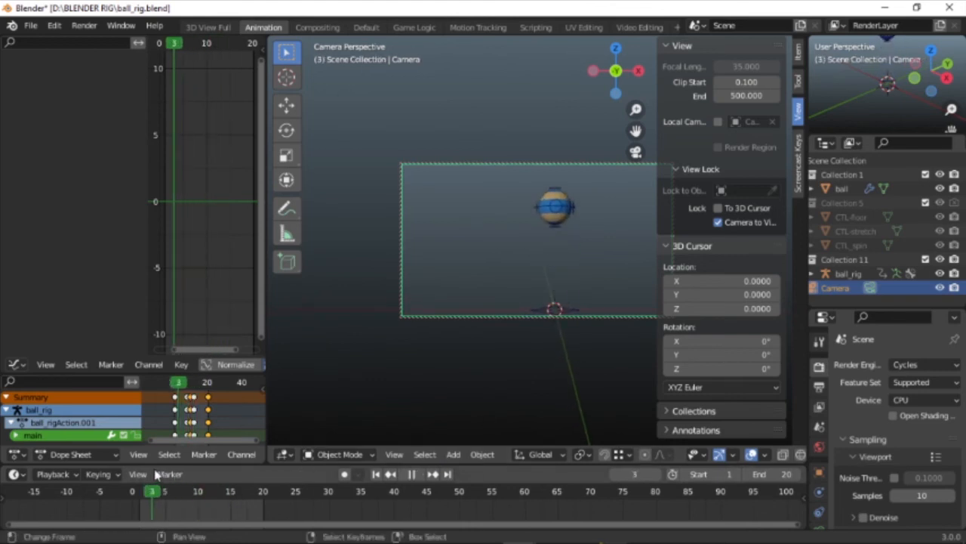
Stop playback, turn off the Camera to View lock, and zoom the view out and back in to test it.
key(space)
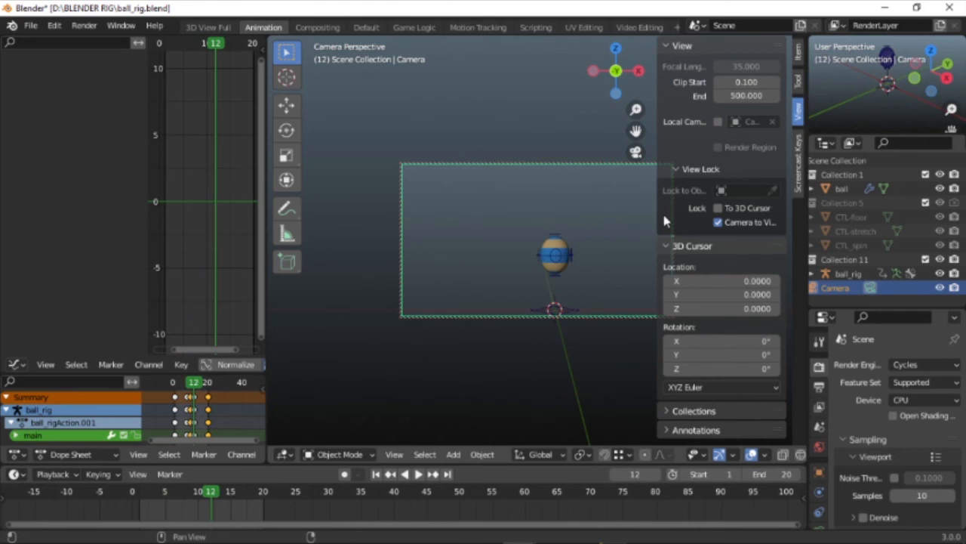
key(n)
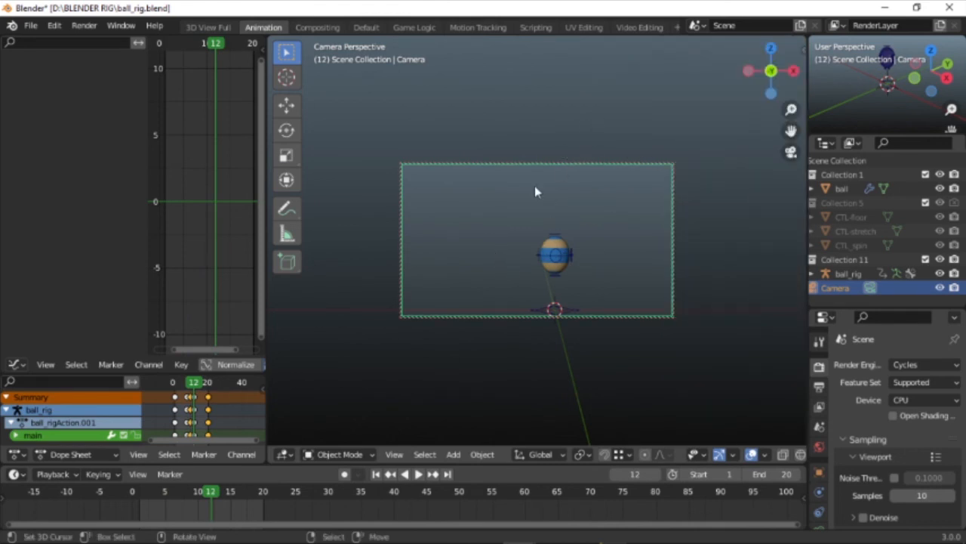
key(n)
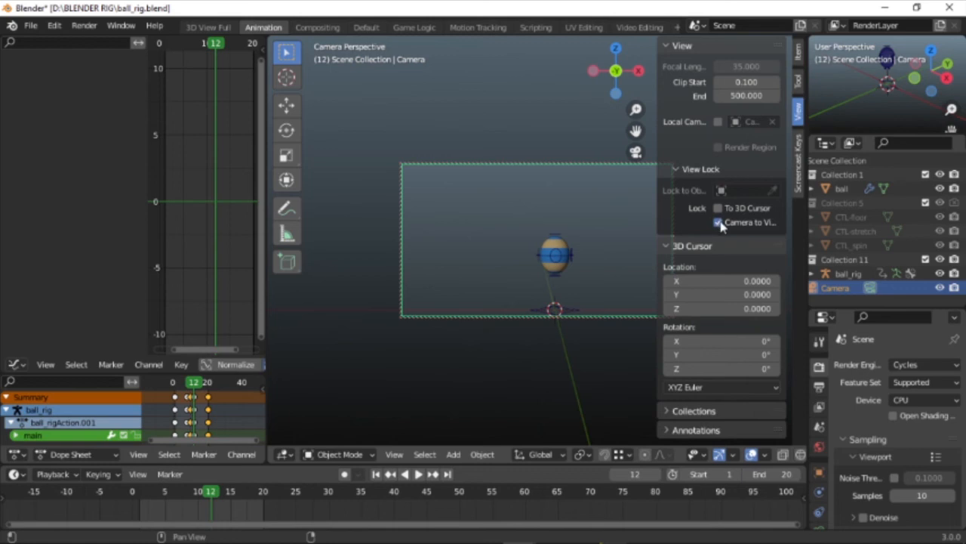
click(719, 222)
key(n)
scroll(478, 272, down, 5)
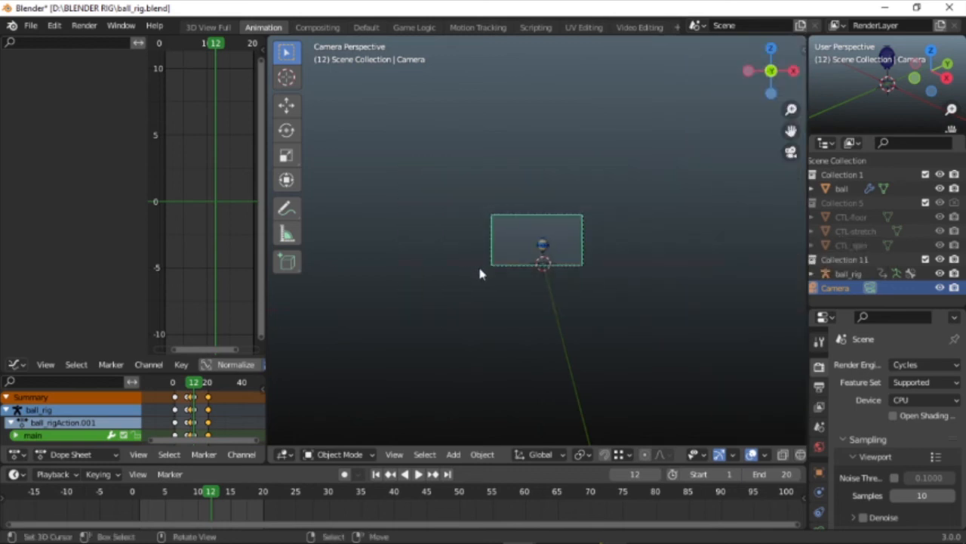
scroll(480, 274, up, 5)
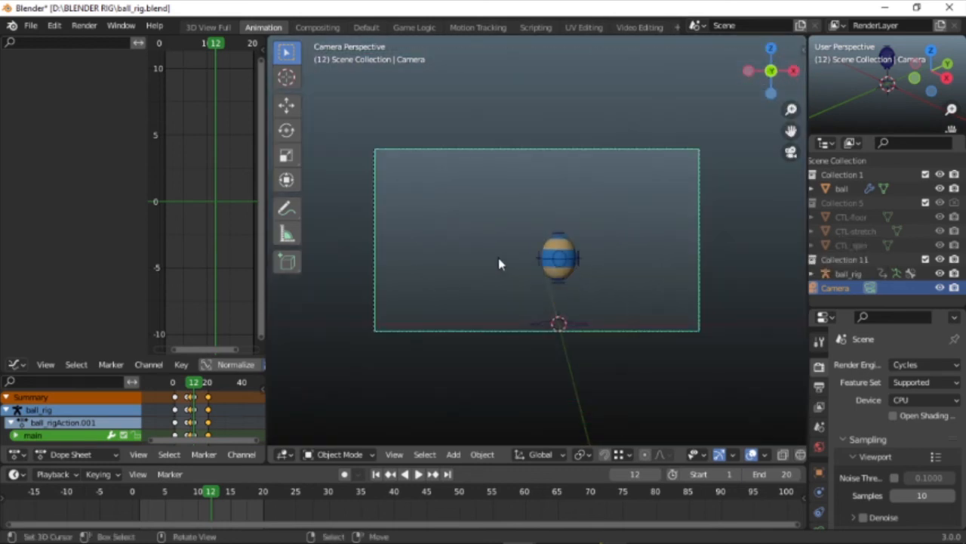
Enable the Camera to View lock again and fine-tune the camera's distance and angle around the ball and floor.
key(n)
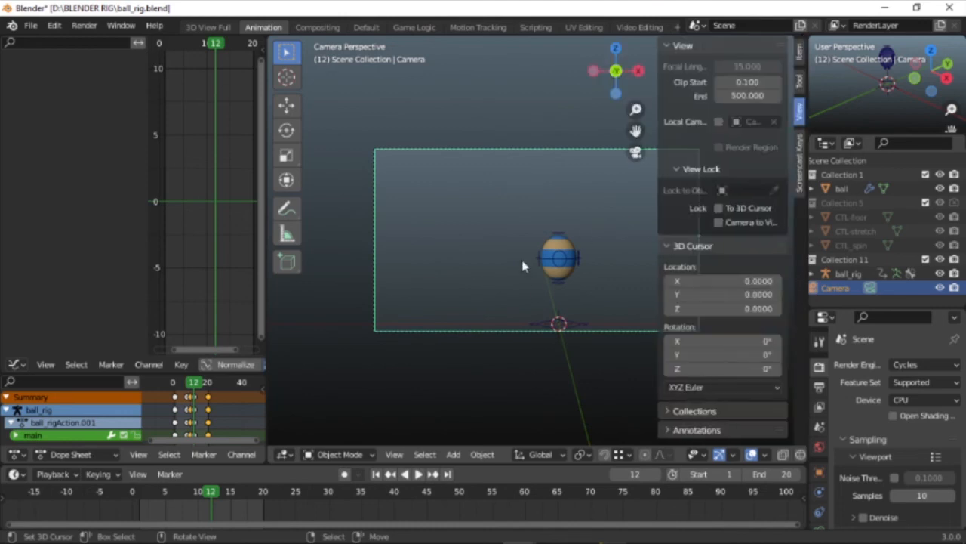
click(719, 223)
scroll(536, 258, up, 3)
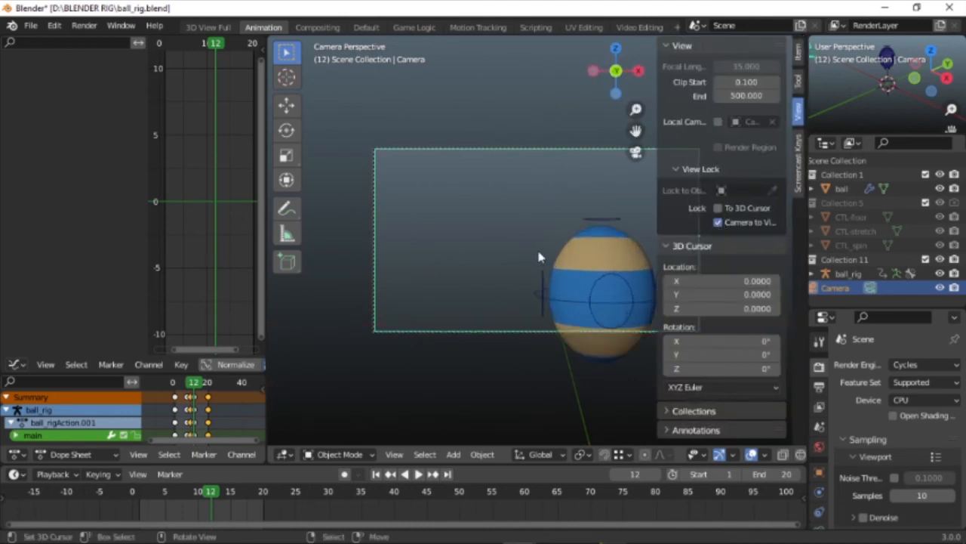
scroll(538, 258, down, 4)
scroll(538, 257, up, 3)
scroll(539, 257, down, 4)
scroll(538, 257, up, 4)
scroll(538, 257, down, 4)
scroll(539, 255, up, 4)
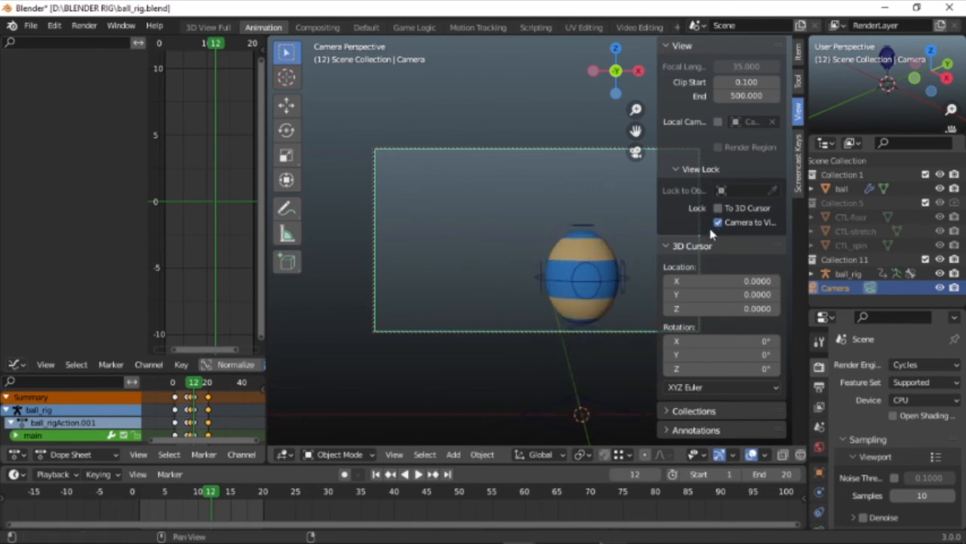
scroll(579, 230, down, 4)
middle_drag(576, 229, 602, 235)
Turn off the Camera to View lock and fit the camera frame to the viewport.
click(719, 223)
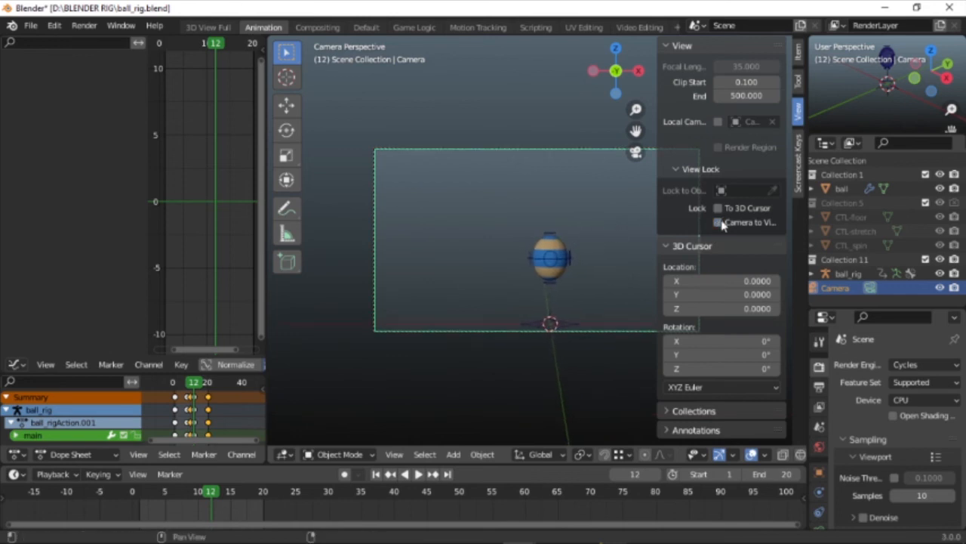
key(n)
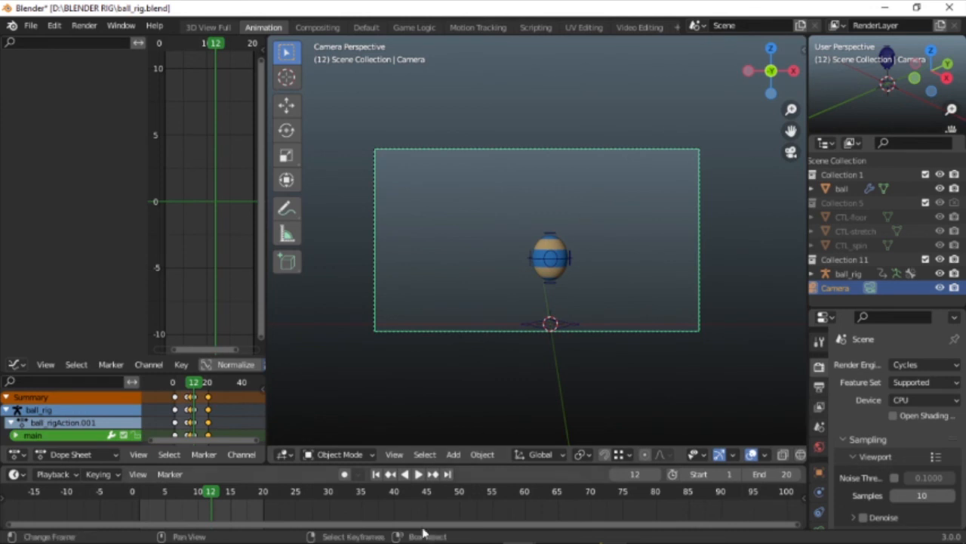
key(Home)
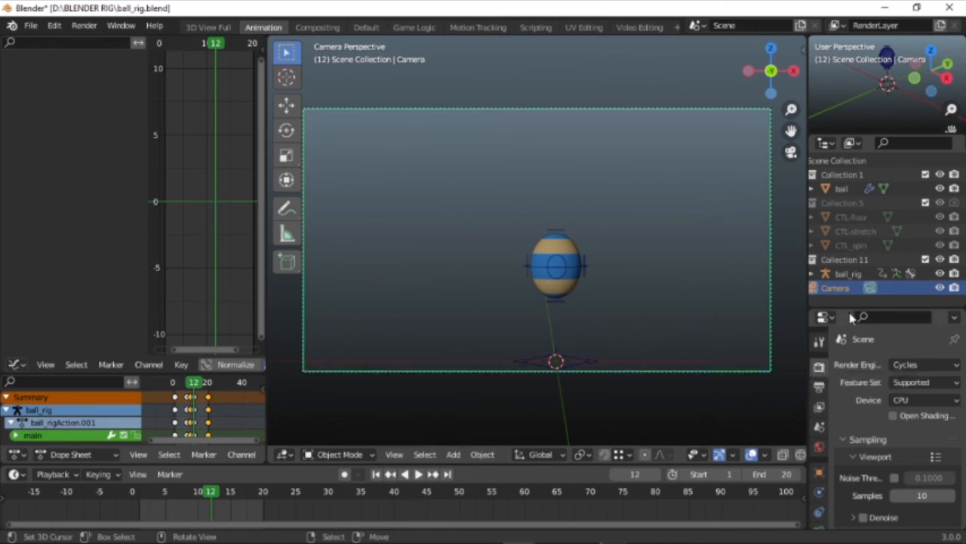
Set the render resolution scale to 100% in the output properties.
click(821, 342)
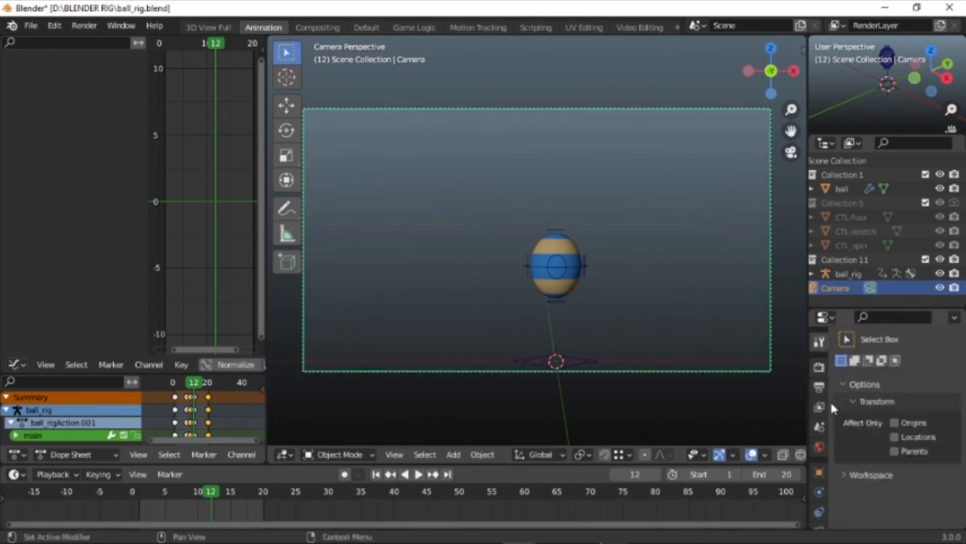
click(820, 368)
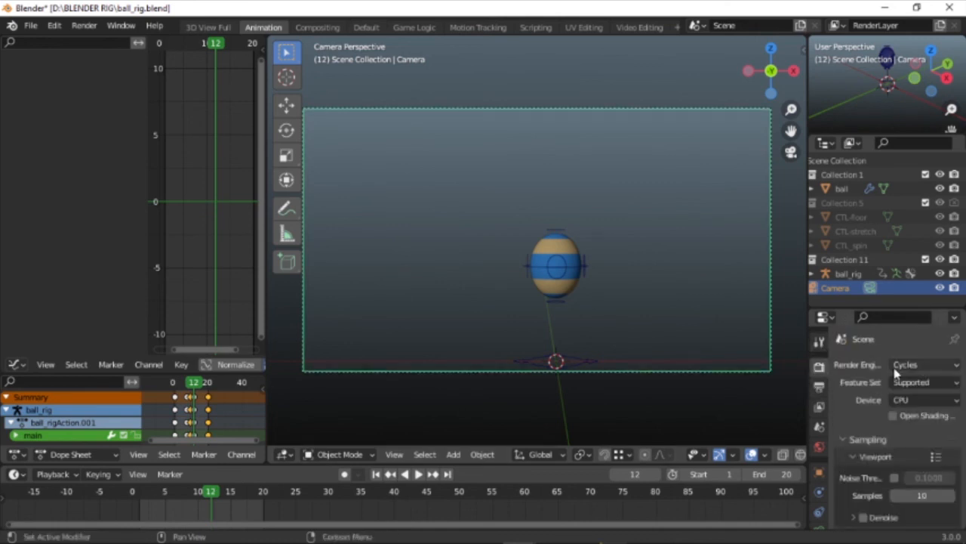
click(819, 387)
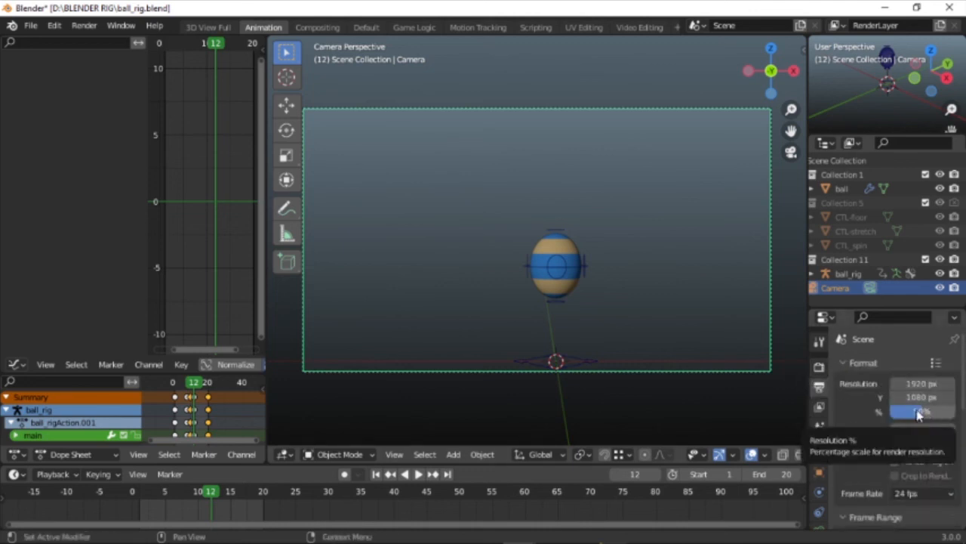
drag(917, 414, 954, 415)
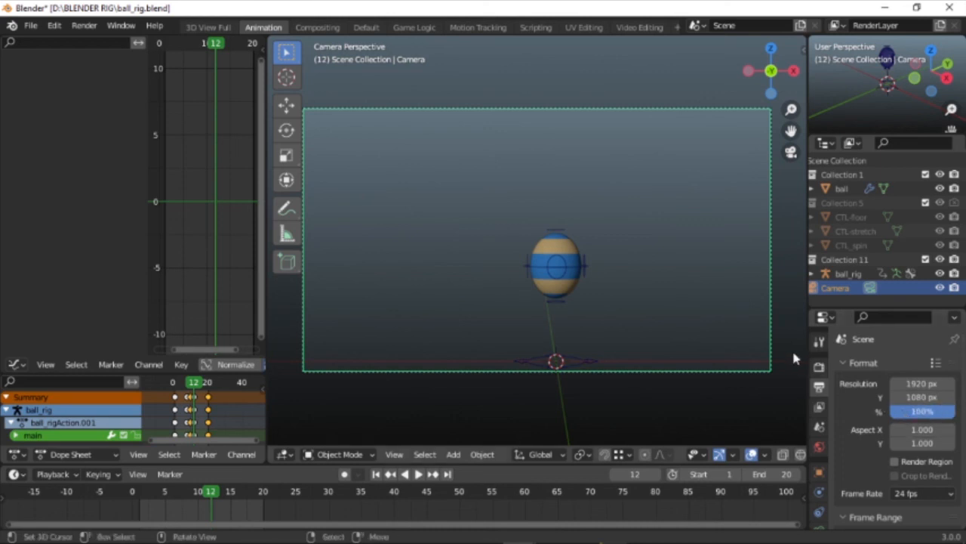
Browse for the render output location and open the author's "an1" folder on the DATA (D:) drive.
scroll(830, 423, down, 5)
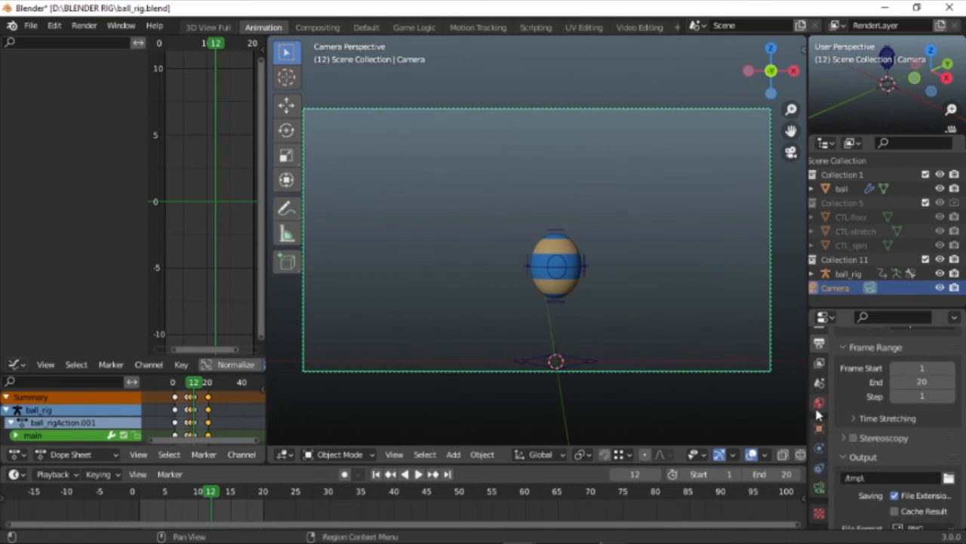
scroll(820, 355, up, 2)
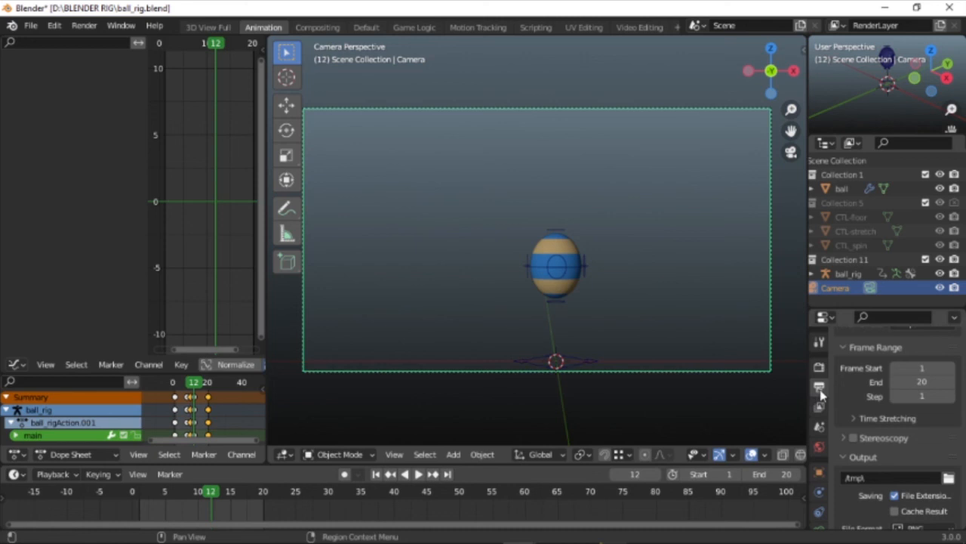
scroll(868, 408, down, 4)
scroll(907, 379, up, 3)
scroll(906, 382, down, 3)
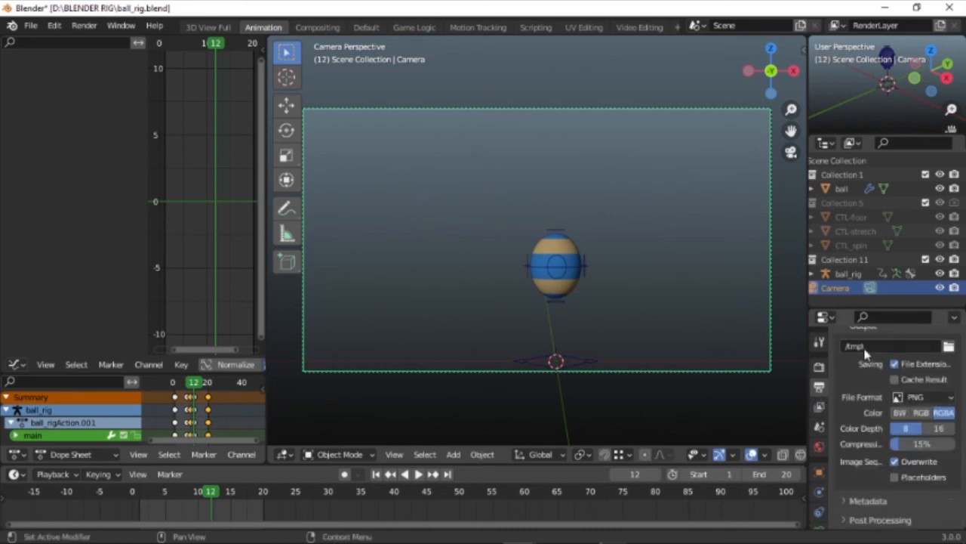
scroll(853, 362, up, 3)
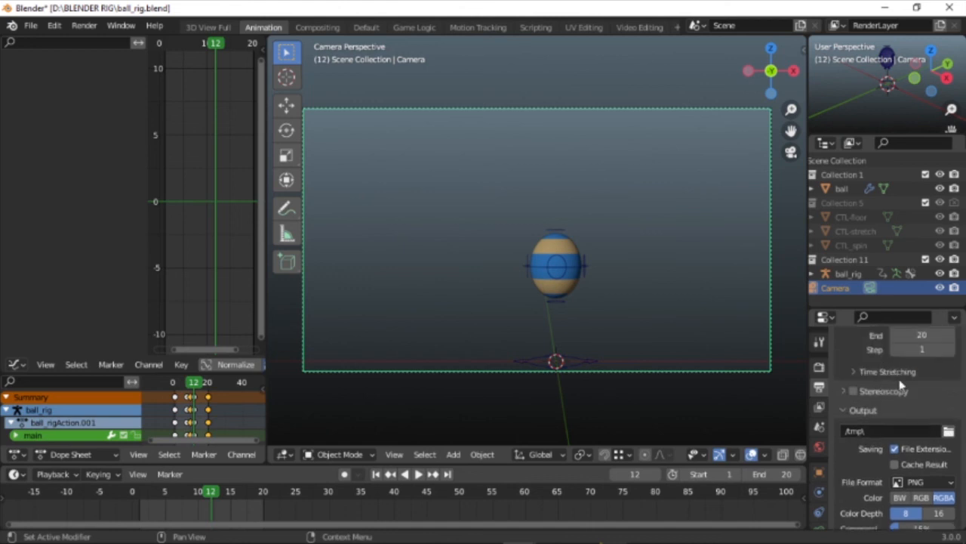
click(948, 431)
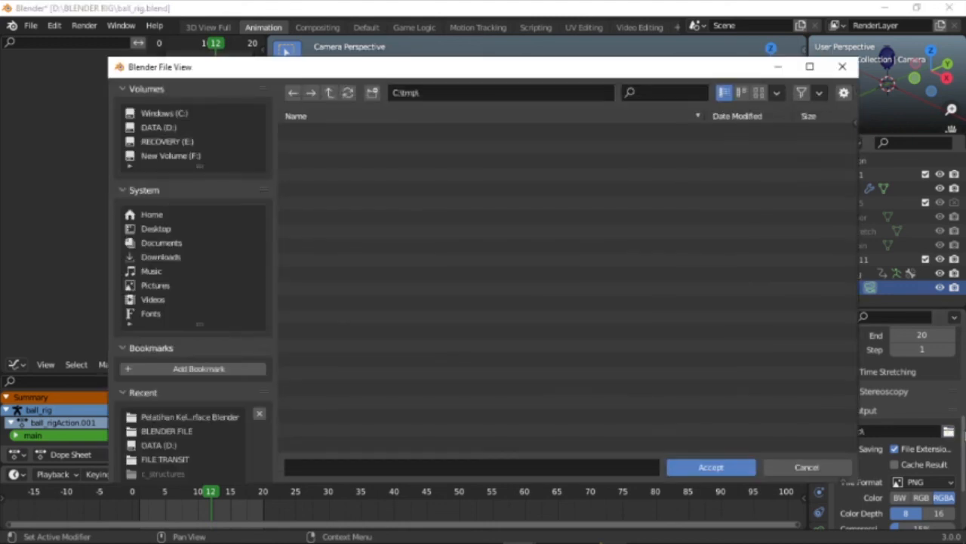
click(155, 128)
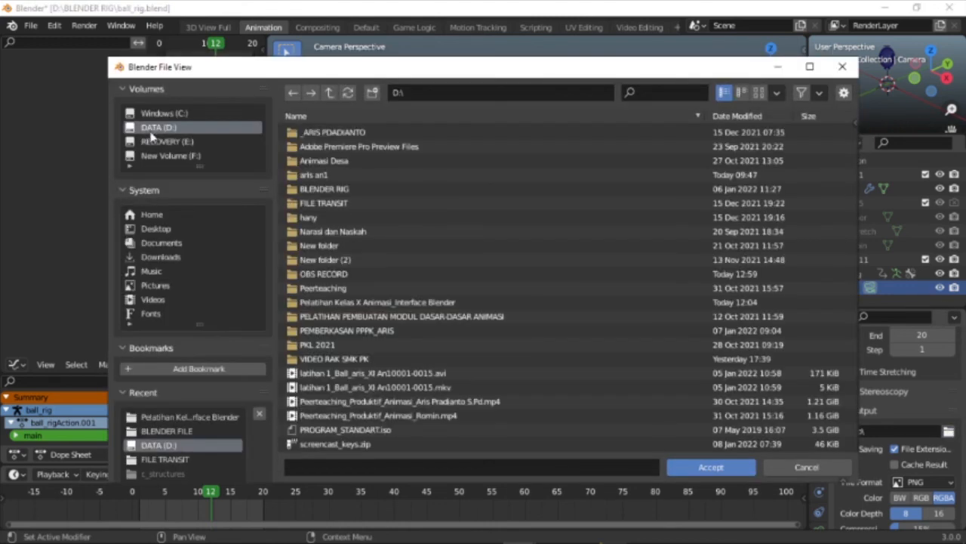
click(322, 175)
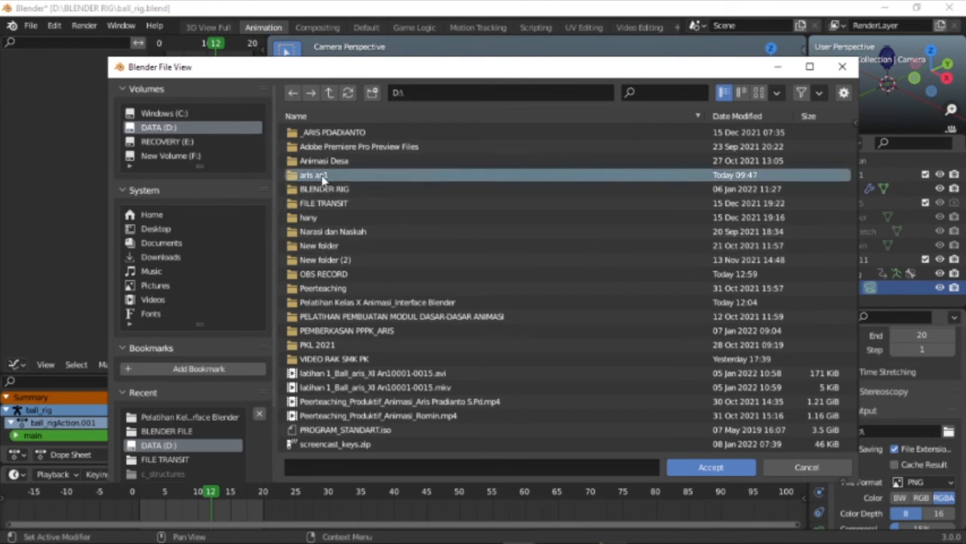
double_click(315, 176)
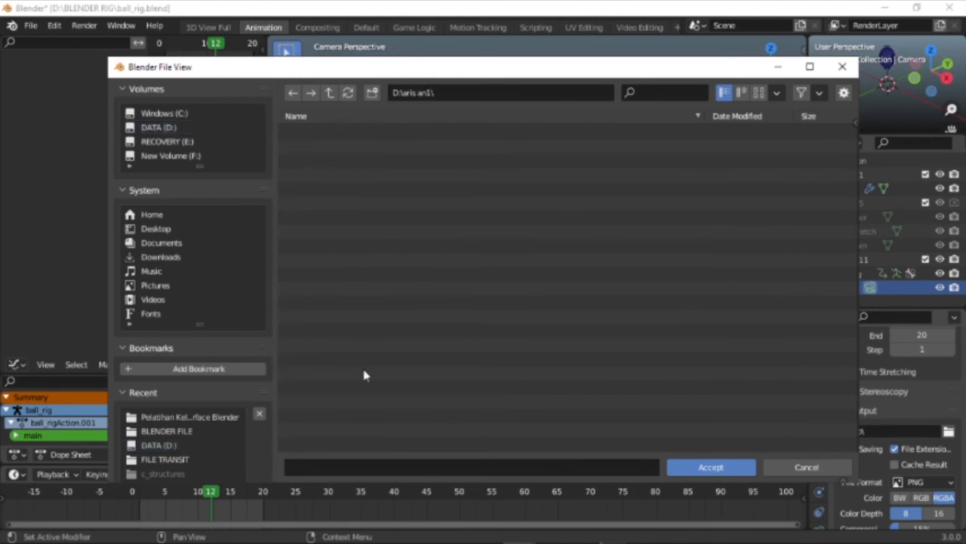
Name the output file "bouncing ball 1_" followed by the author's first name and "_XAn1", and accept the path.
click(326, 465)
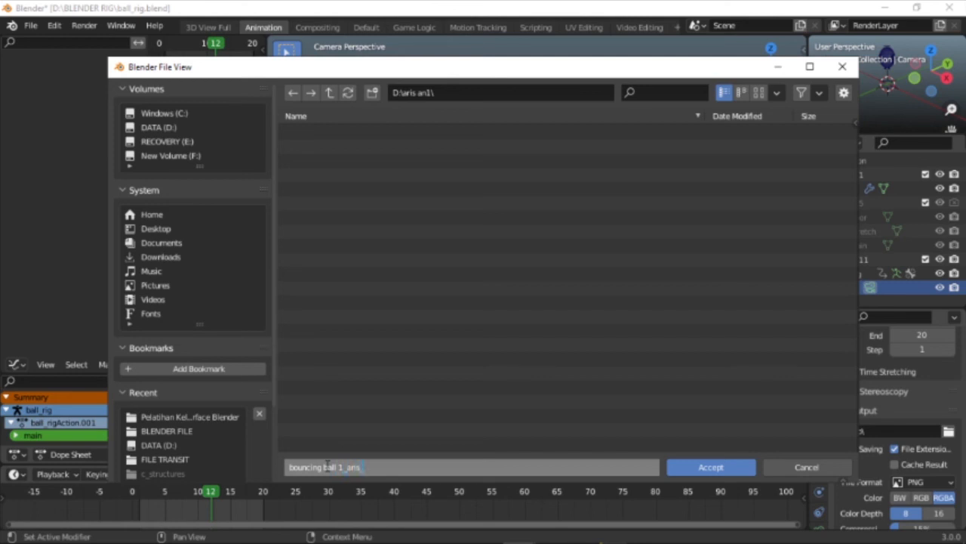
text(_XAn1)
click(703, 466)
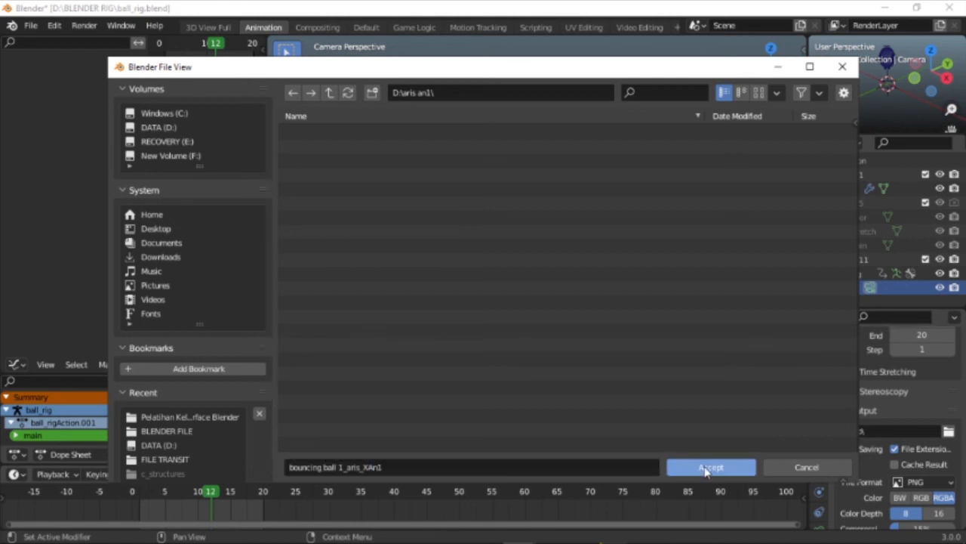
click(707, 468)
Set the output file format to FFmpeg Video and run Viewport Render Animation from the camera view.
scroll(914, 407, down, 3)
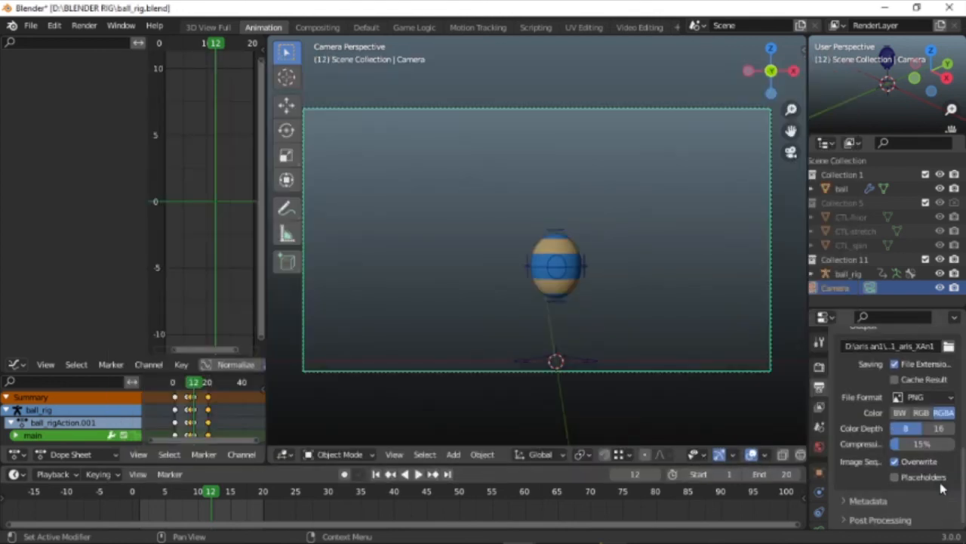
click(925, 396)
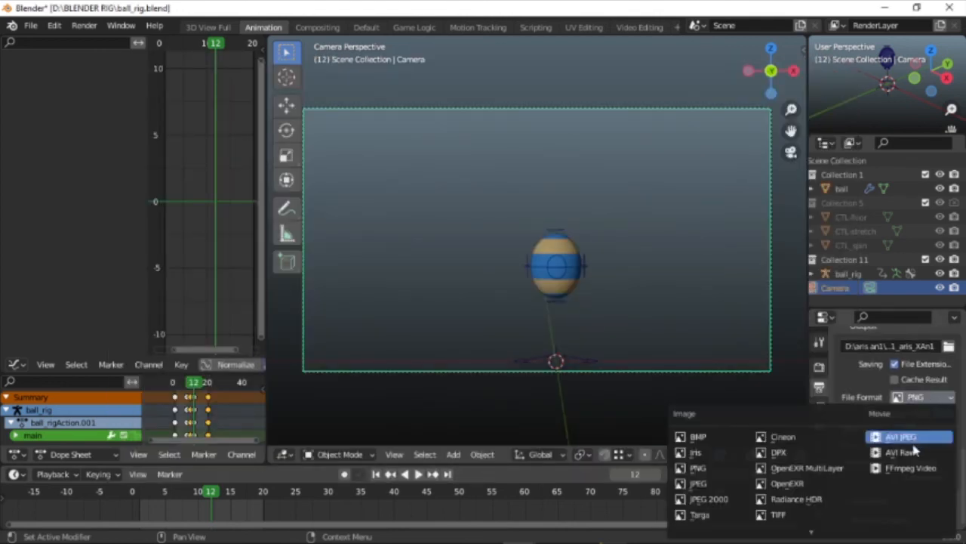
click(916, 469)
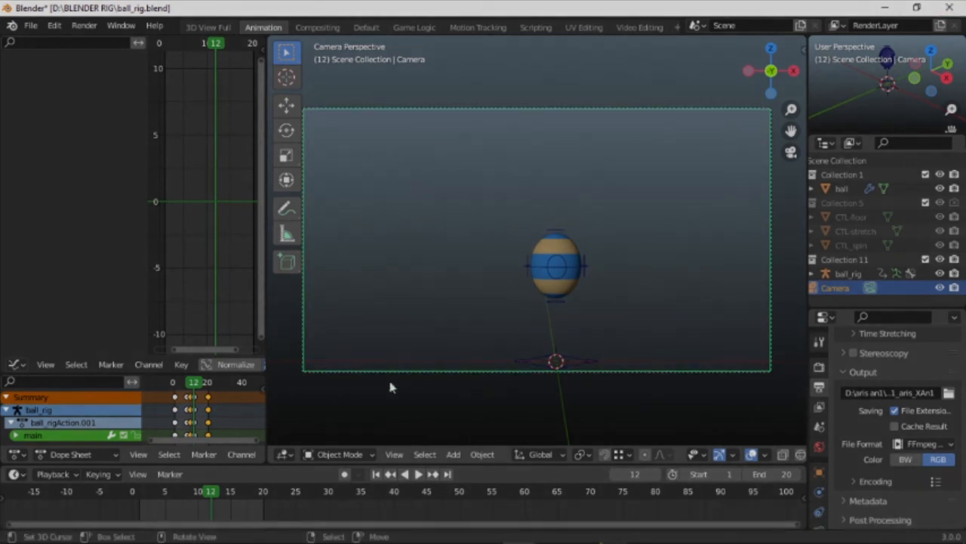
click(394, 454)
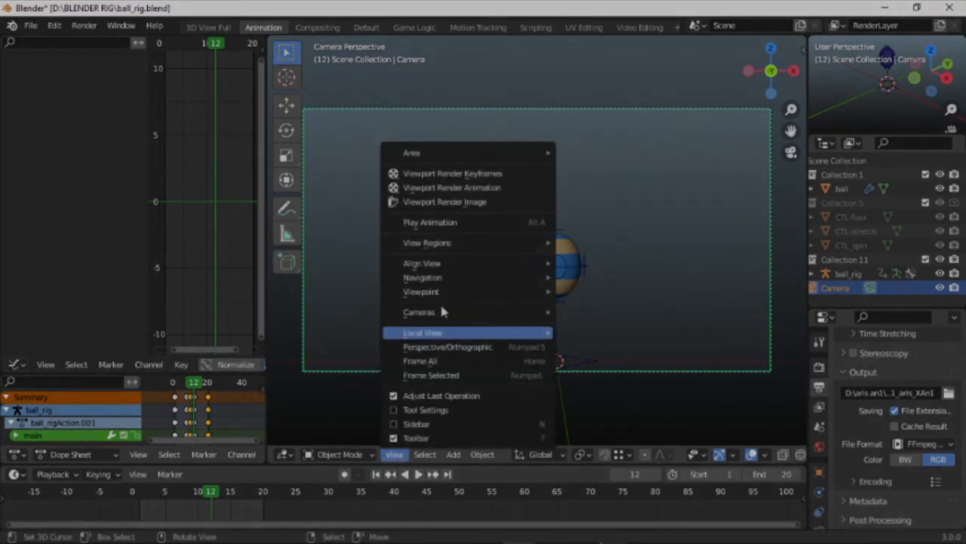
click(463, 194)
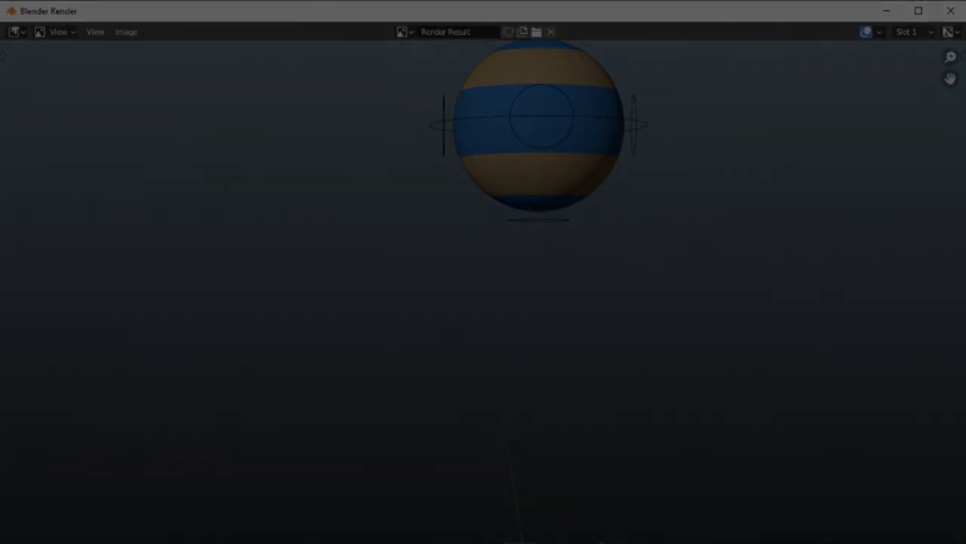
mouse_move(596, 535)
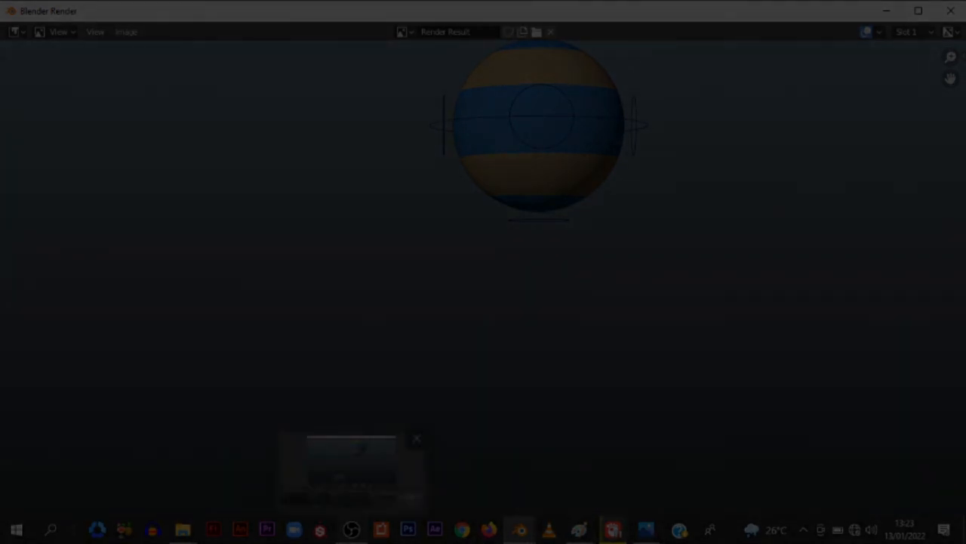
click(352, 535)
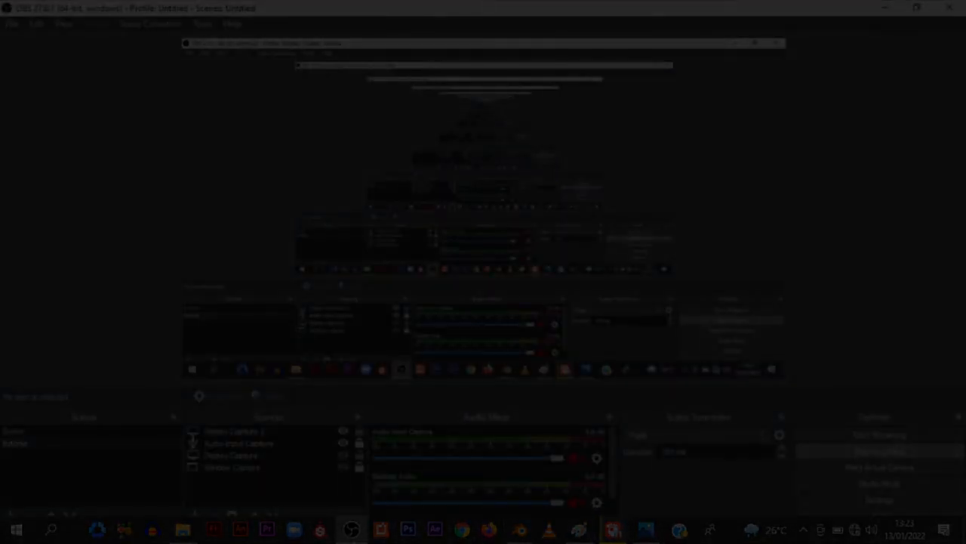